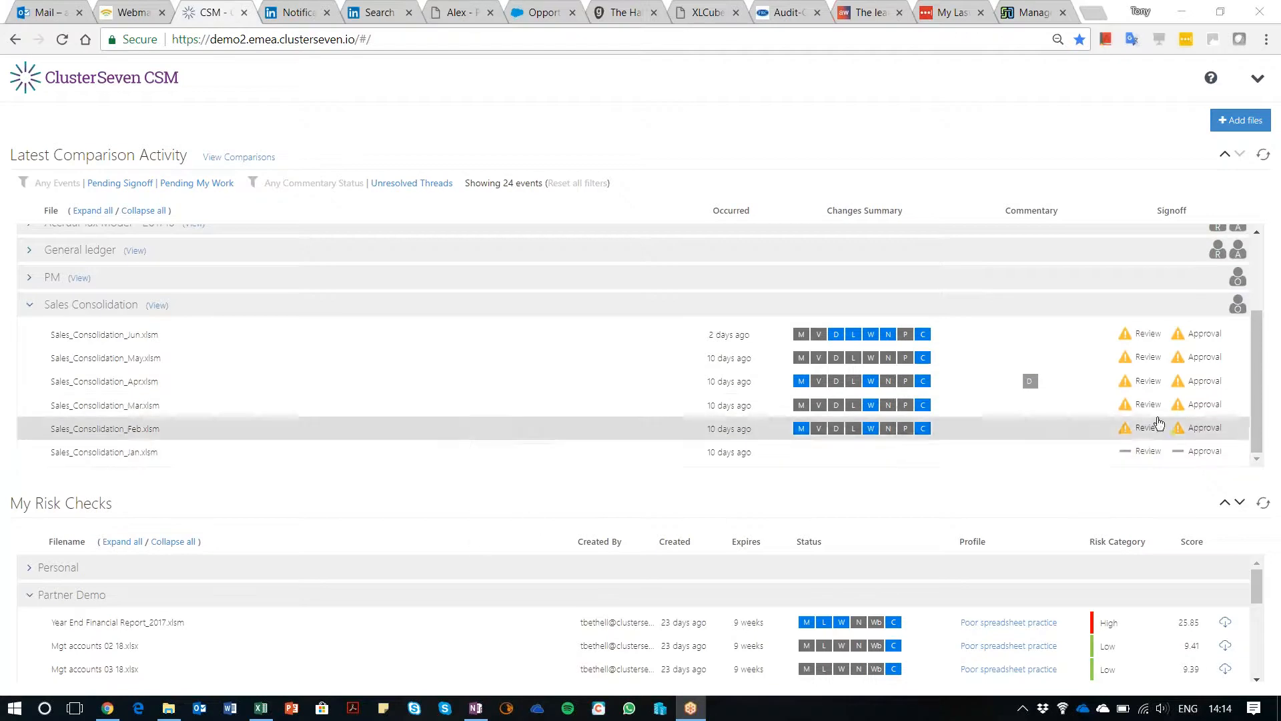
Step: Add Sales_Consolidation_May.xlsm from the Documents folder as a new file
{"action": "left_click", "coordinate": [1003, 483]}
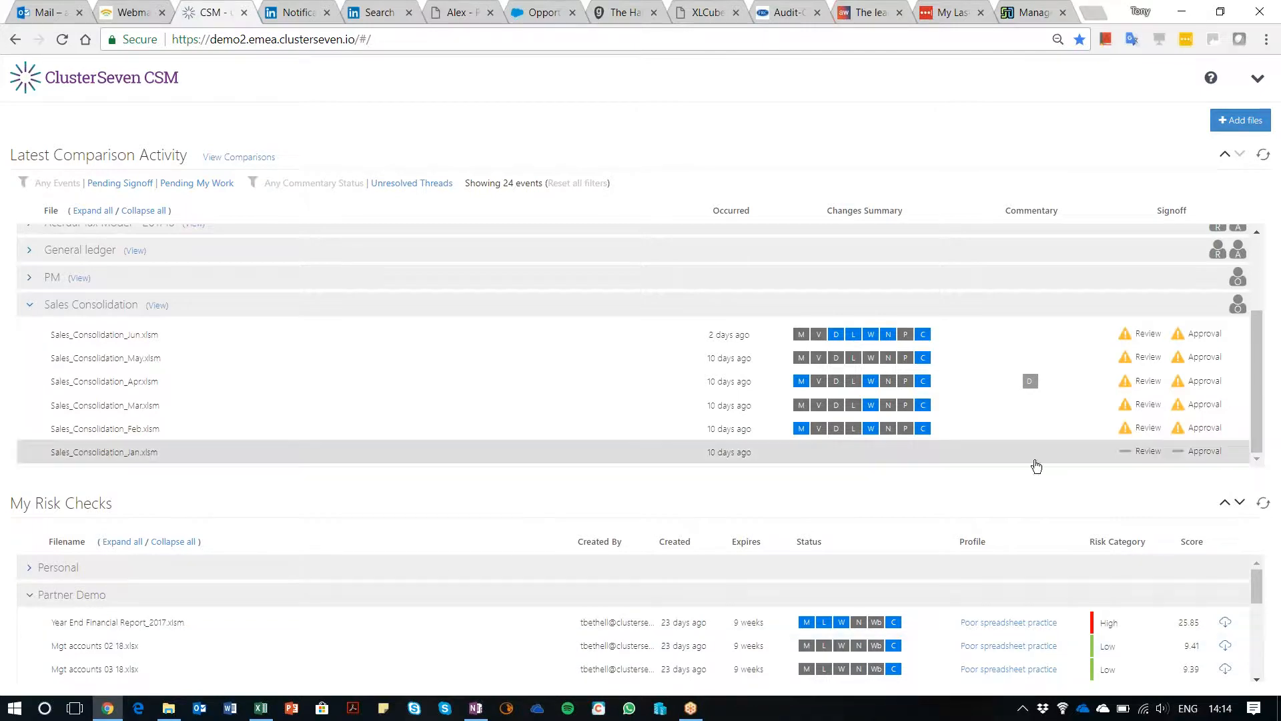
{"action": "left_click", "coordinate": [1244, 121]}
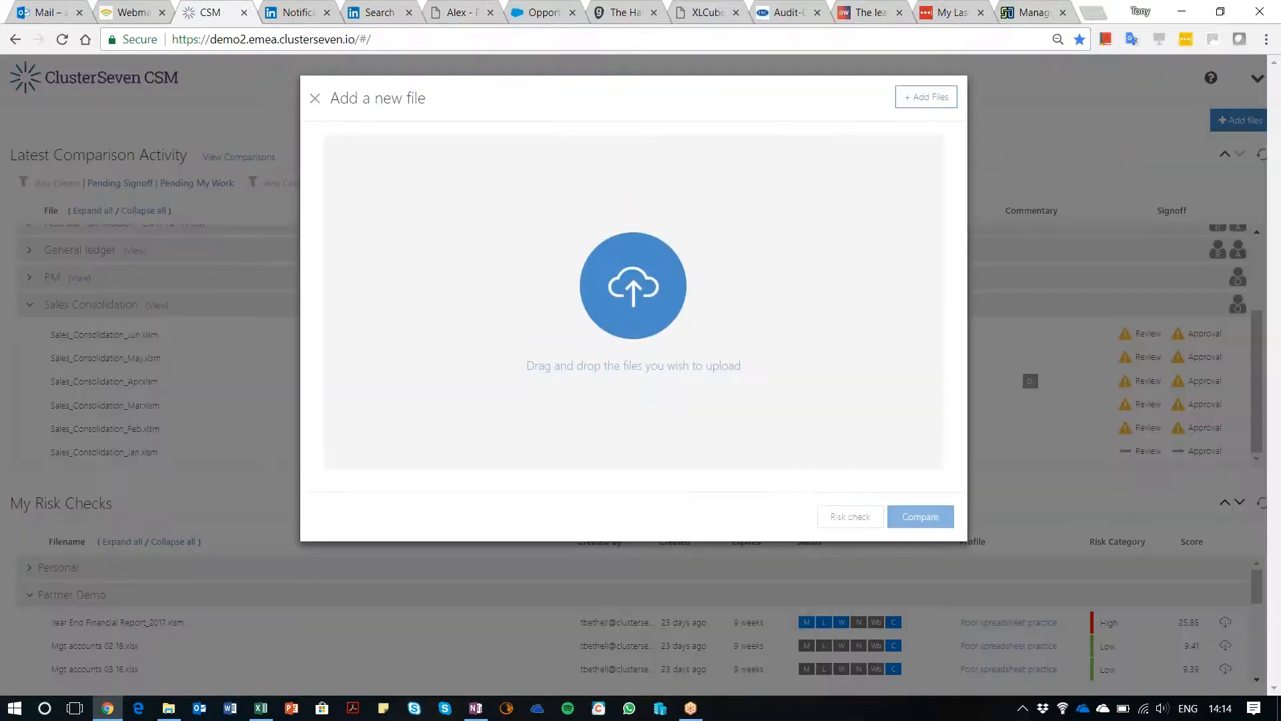
{"action": "left_click", "coordinate": [924, 96]}
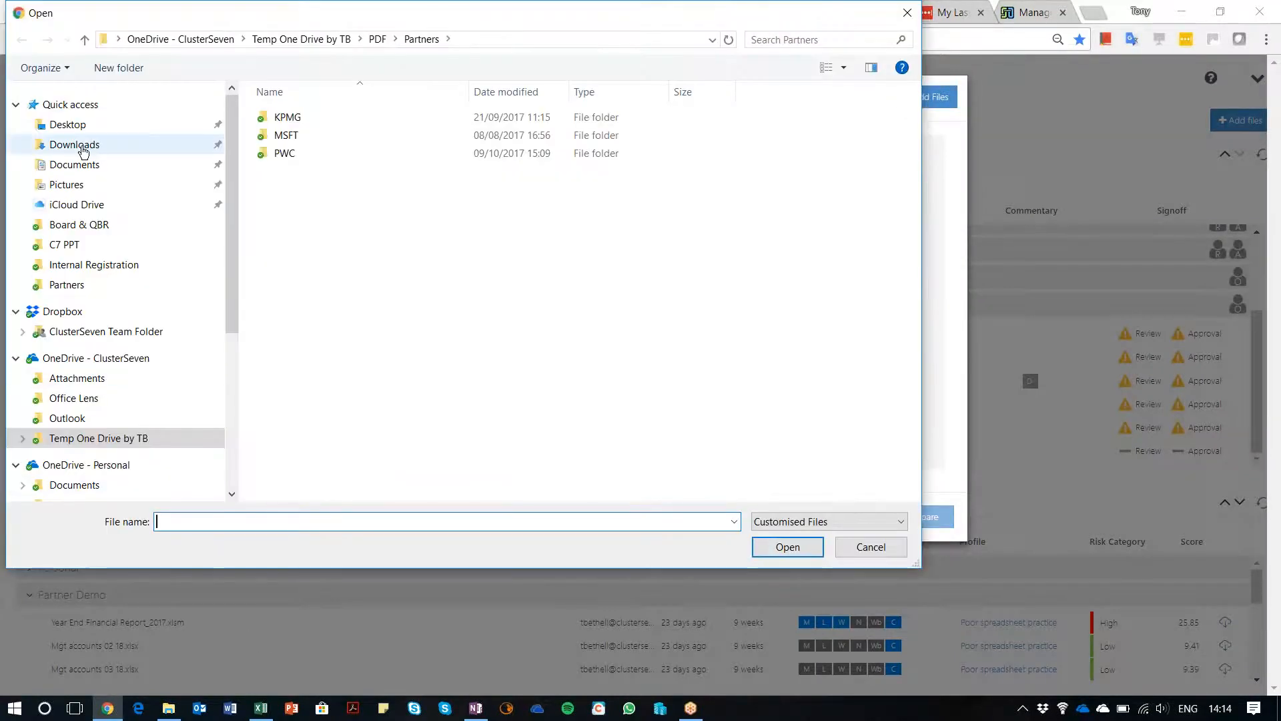
{"action": "left_click", "coordinate": [69, 173]}
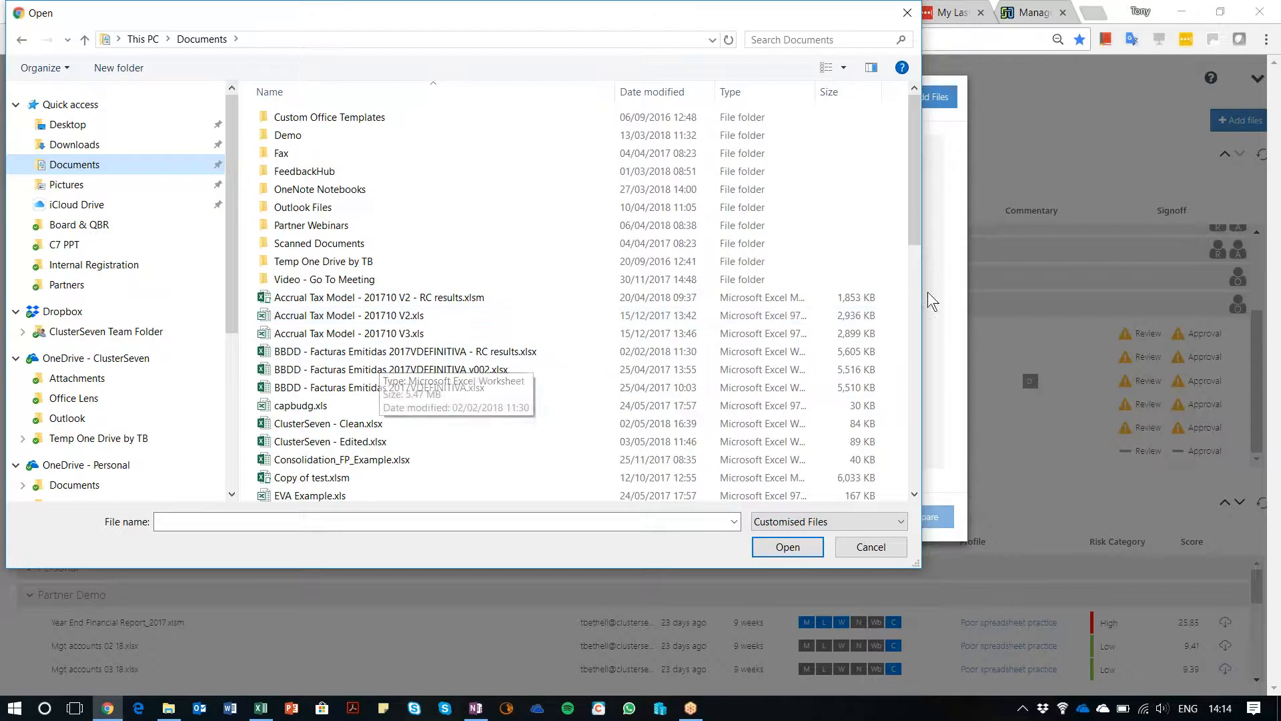
{"action": "left_click_drag", "start_coordinate": [913, 286], "coordinate": [899, 475]}
{"action": "left_click", "coordinate": [340, 332]}
{"action": "double_click", "coordinate": [340, 331]}
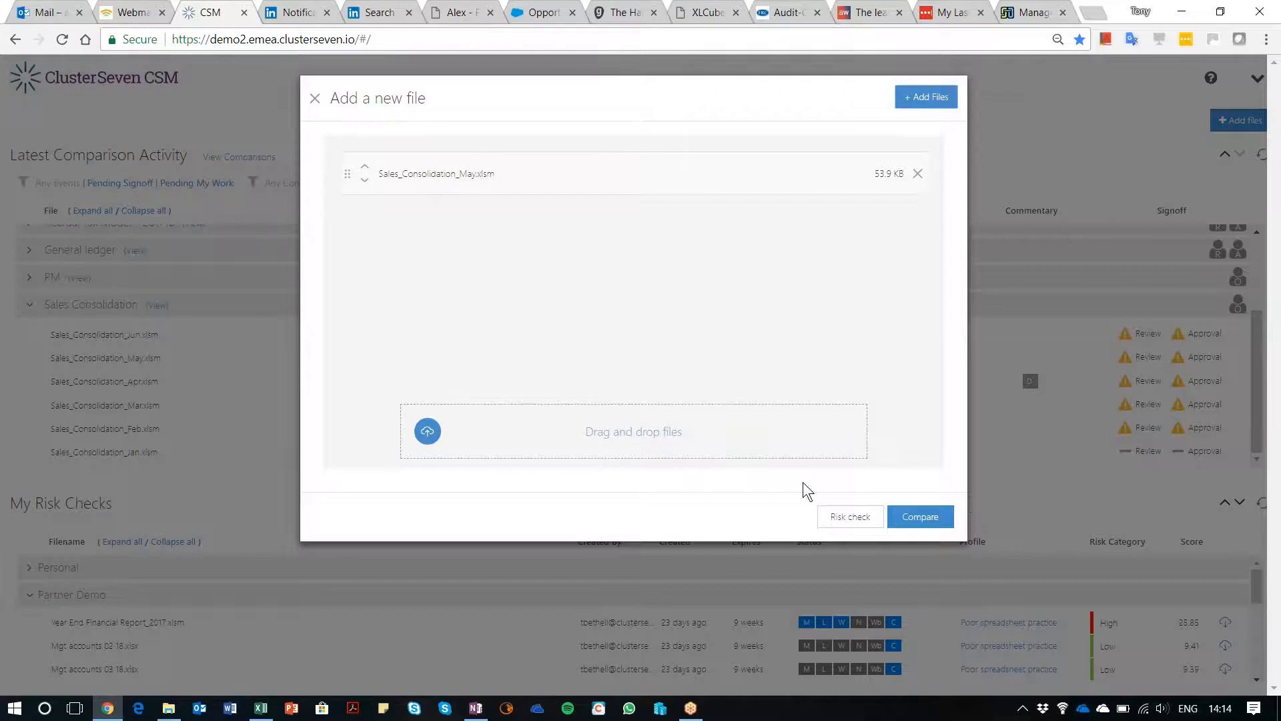
Step: Submit a risk check of the added file using the All System Rules profile, assigned to personal files
{"action": "left_click", "coordinate": [849, 521]}
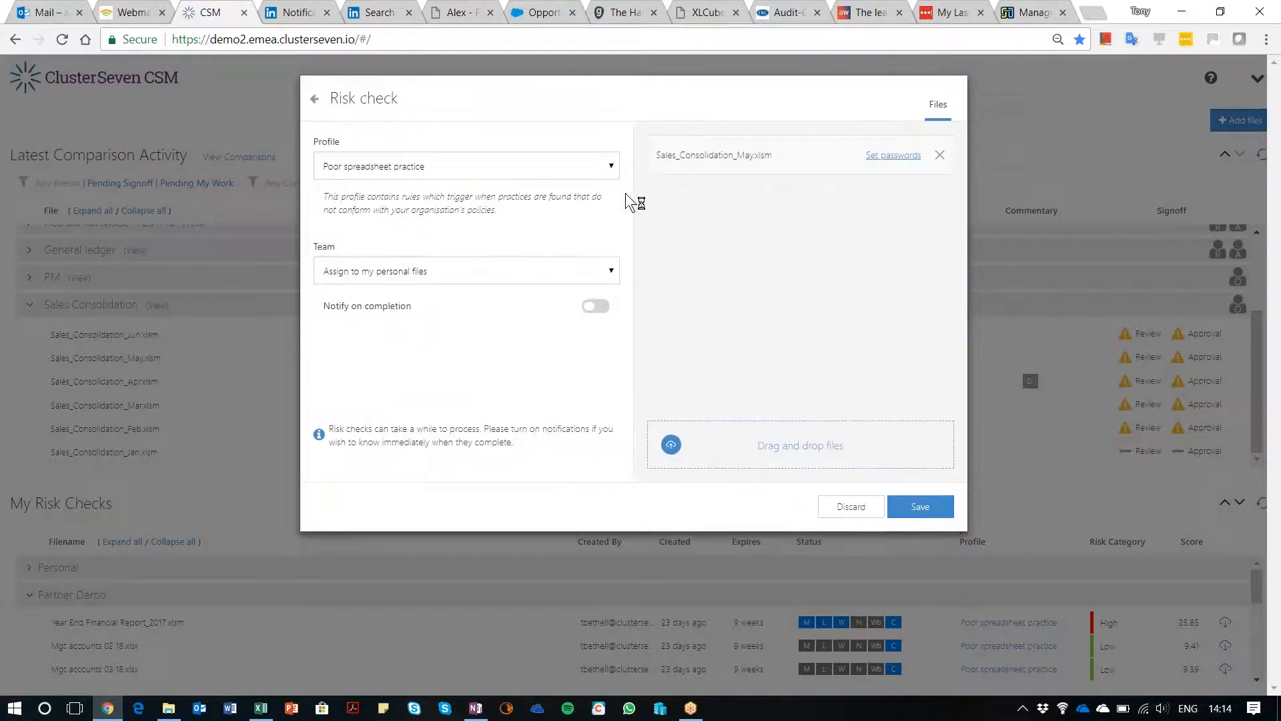
{"action": "left_click", "coordinate": [612, 166]}
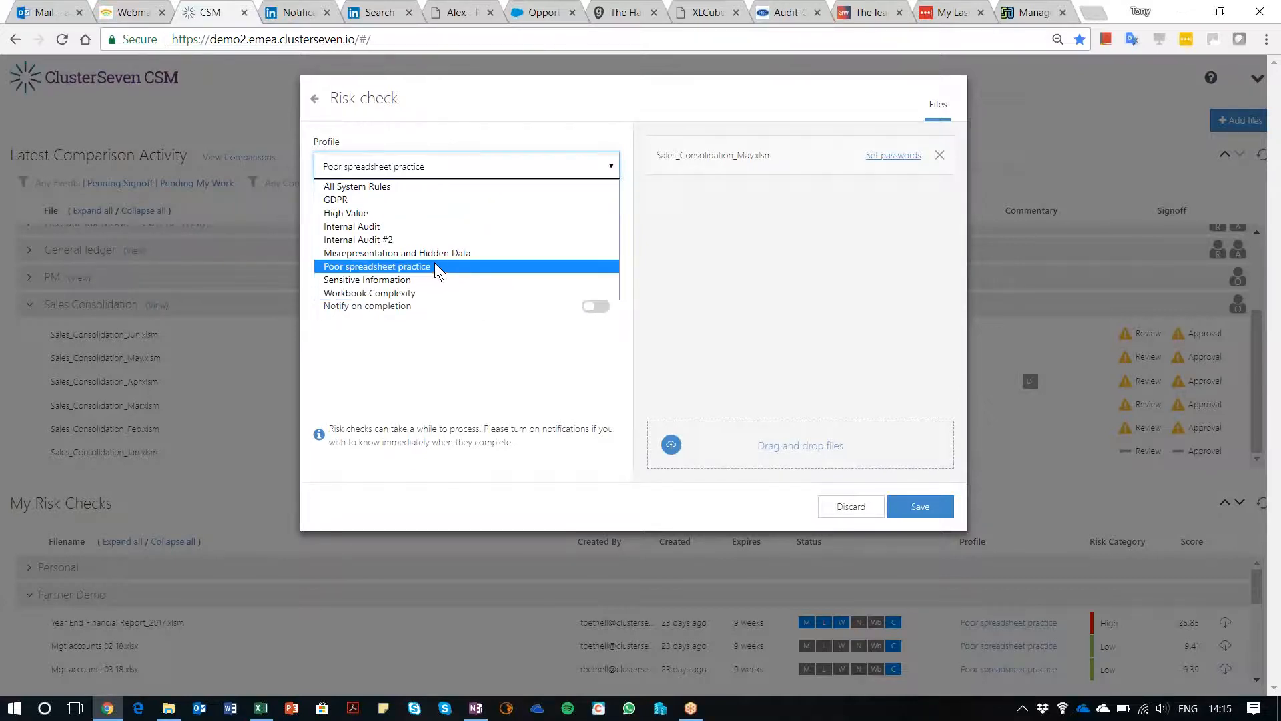
{"action": "left_click", "coordinate": [383, 188]}
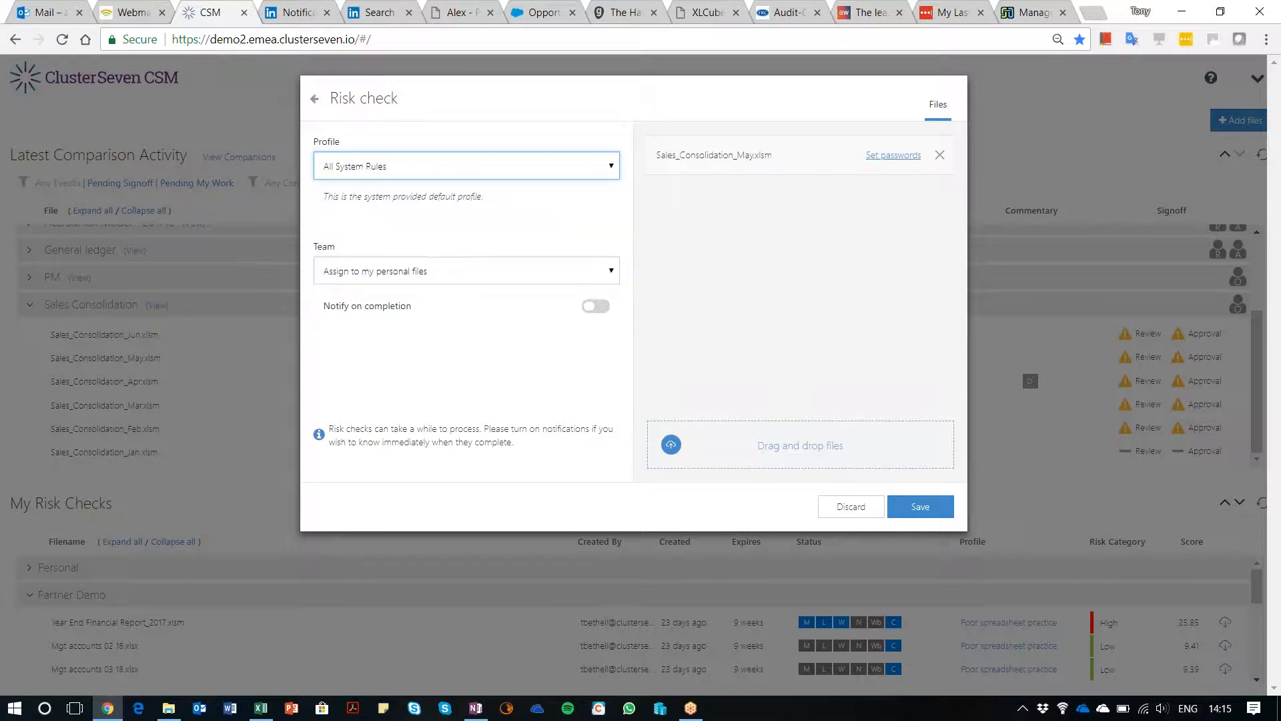
{"action": "left_click", "coordinate": [609, 267]}
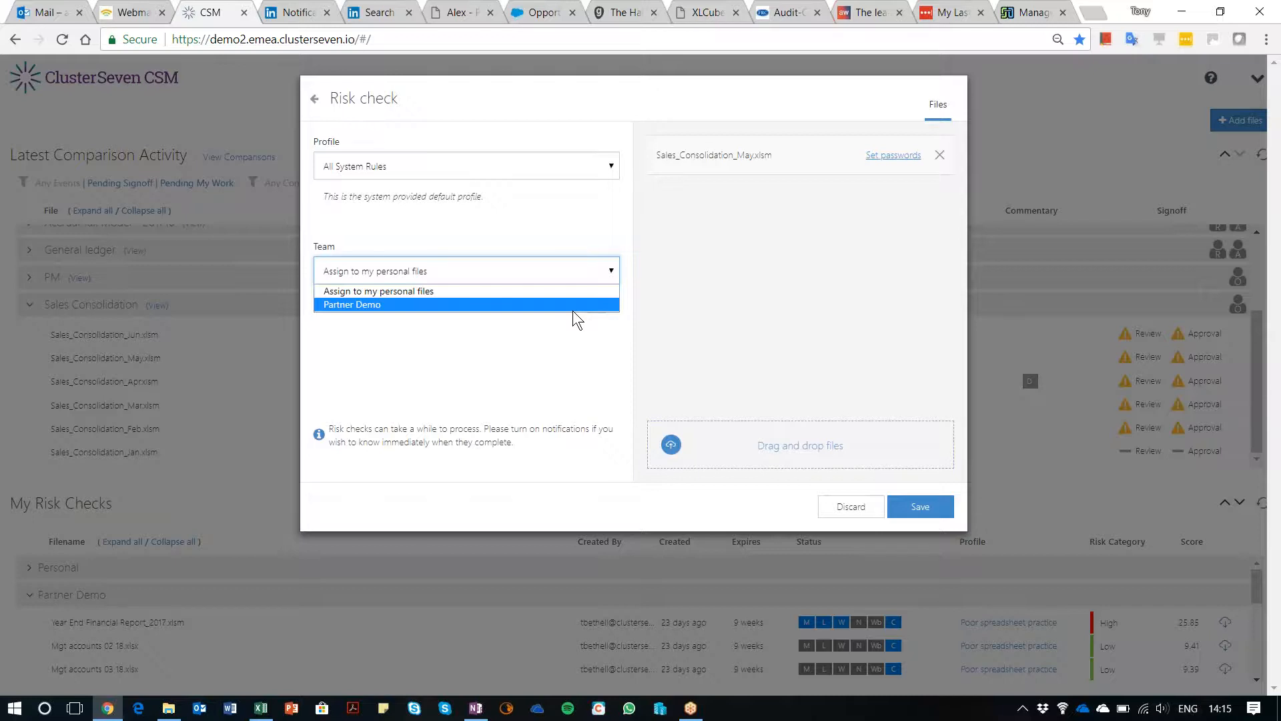
{"action": "left_click", "coordinate": [540, 342]}
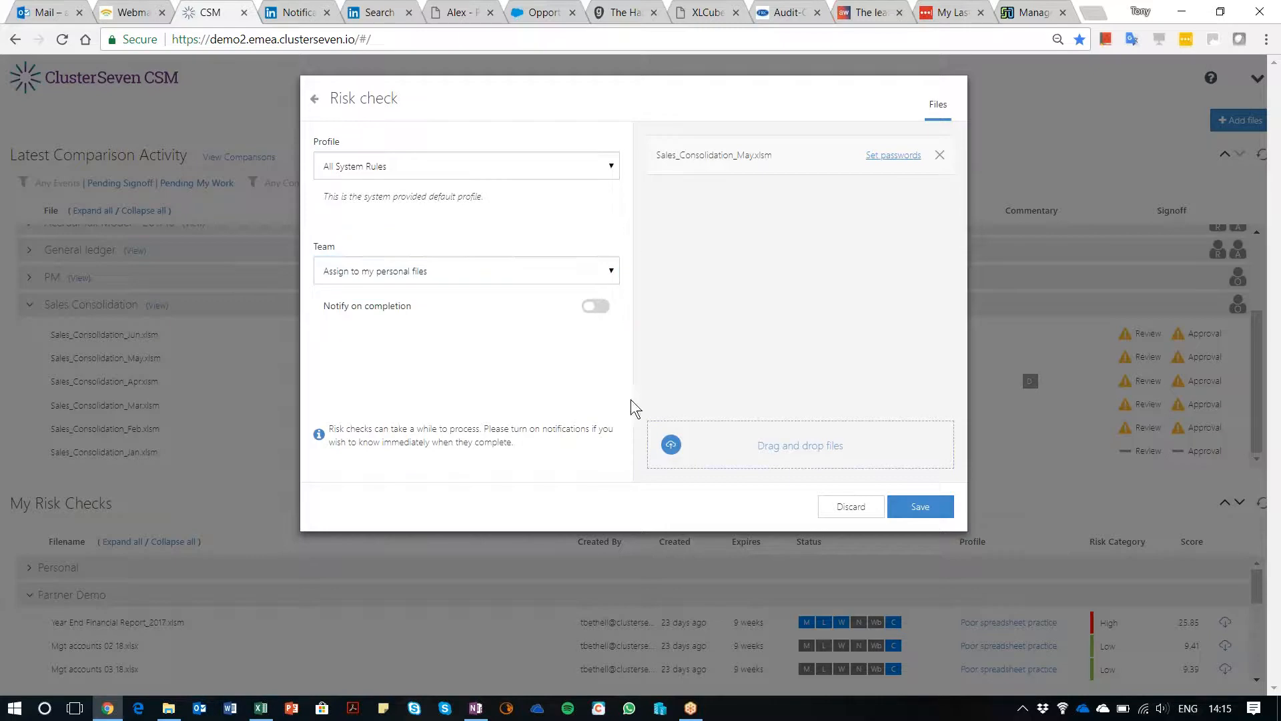
{"action": "left_click", "coordinate": [927, 511]}
{"action": "left_click", "coordinate": [921, 509]}
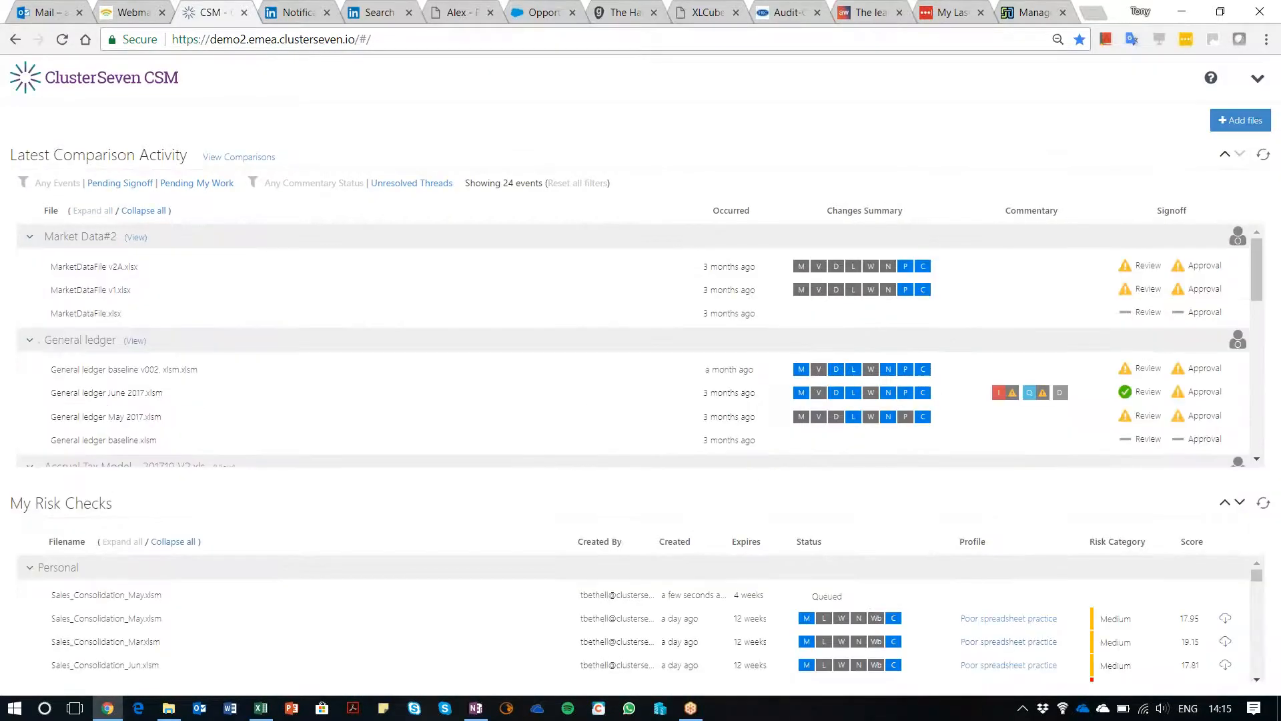
Step: Shorten the comparison activity list, refresh My Risk Checks, and browse to the Sales_Consolidation_Jan.xlsm result
{"action": "left_click", "coordinate": [1225, 154]}
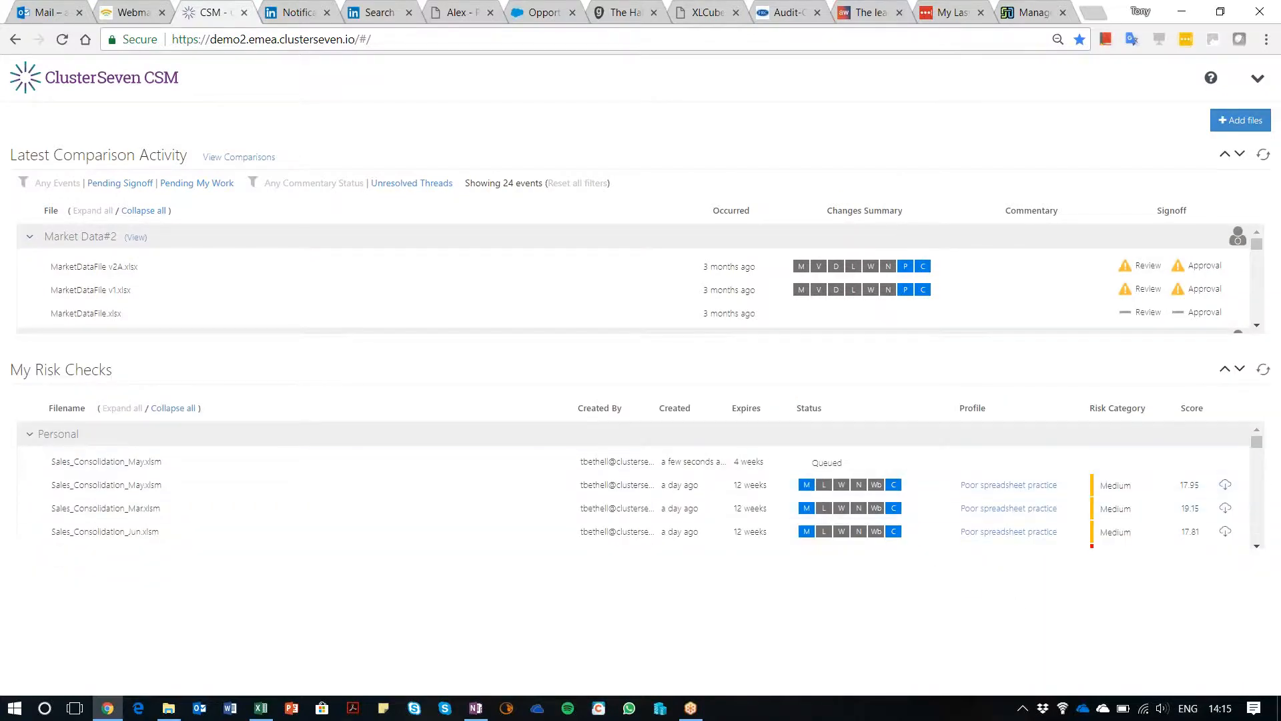
{"action": "left_click", "coordinate": [1265, 370]}
{"action": "left_click_drag", "start_coordinate": [1255, 443], "coordinate": [1258, 465]}
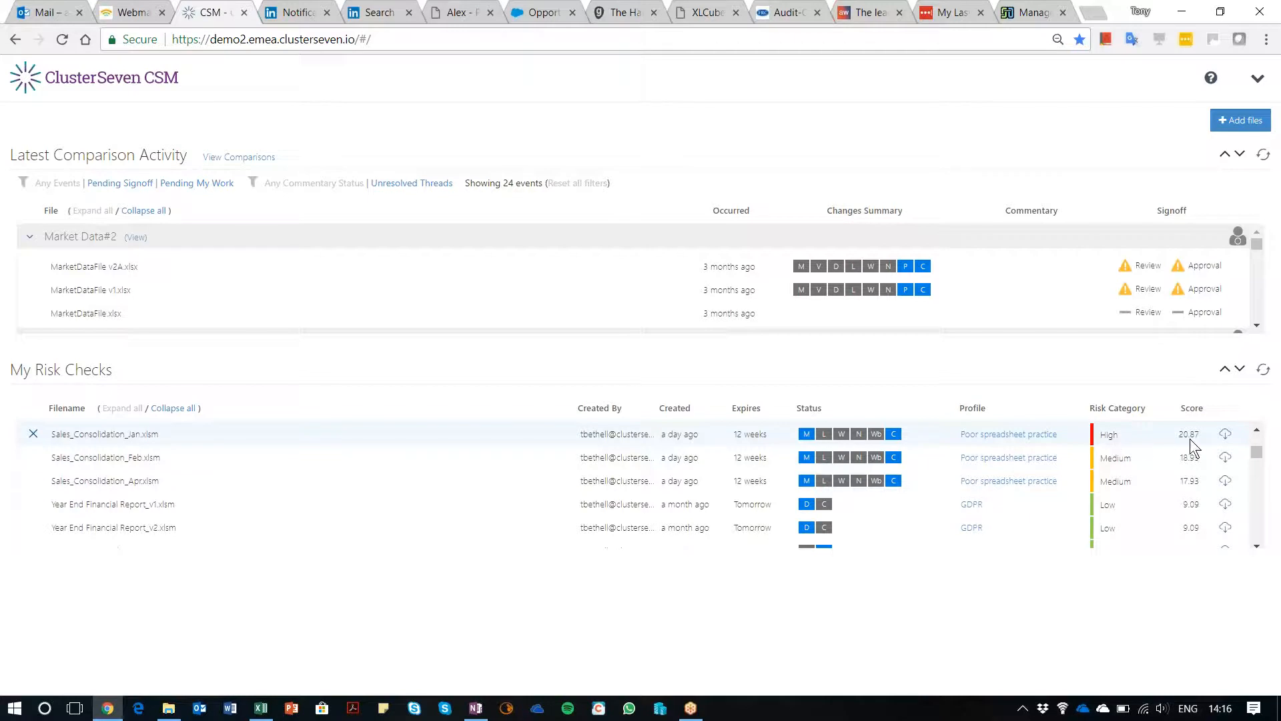
Step: Open the Poor spreadsheet practice profile for editing and look through its rules
{"action": "left_click", "coordinate": [1017, 435]}
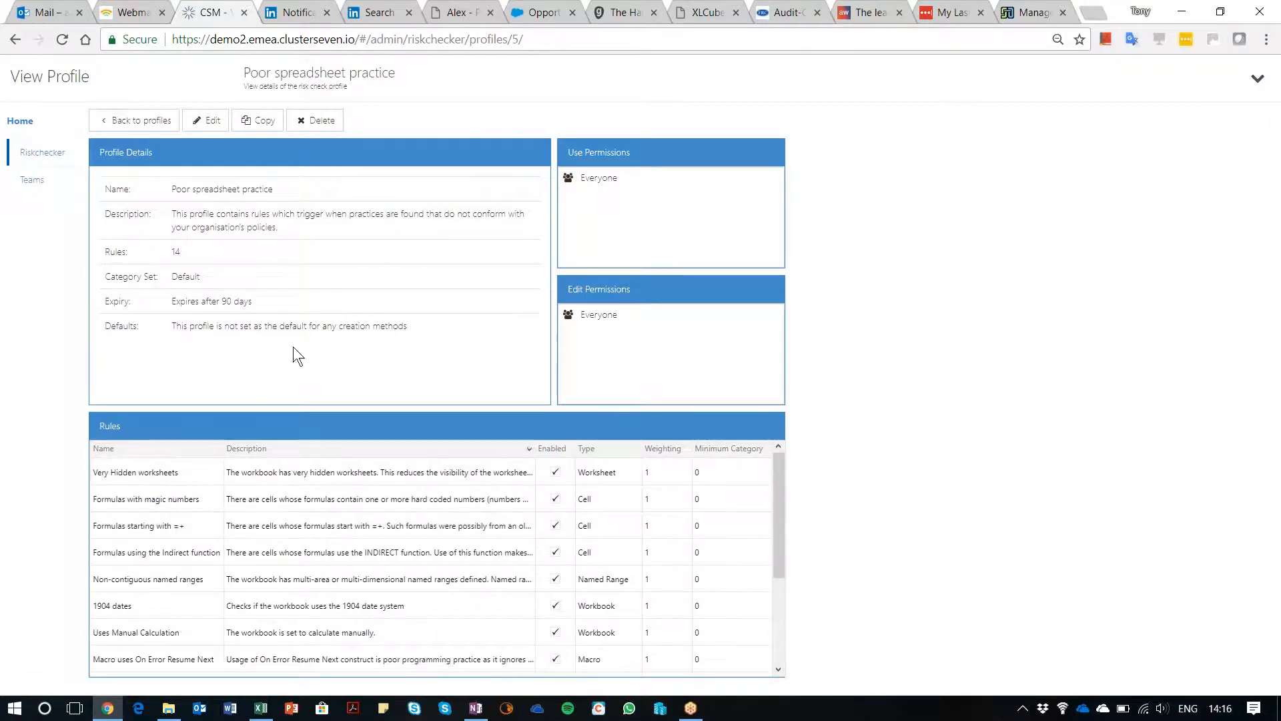
{"action": "left_click", "coordinate": [209, 122]}
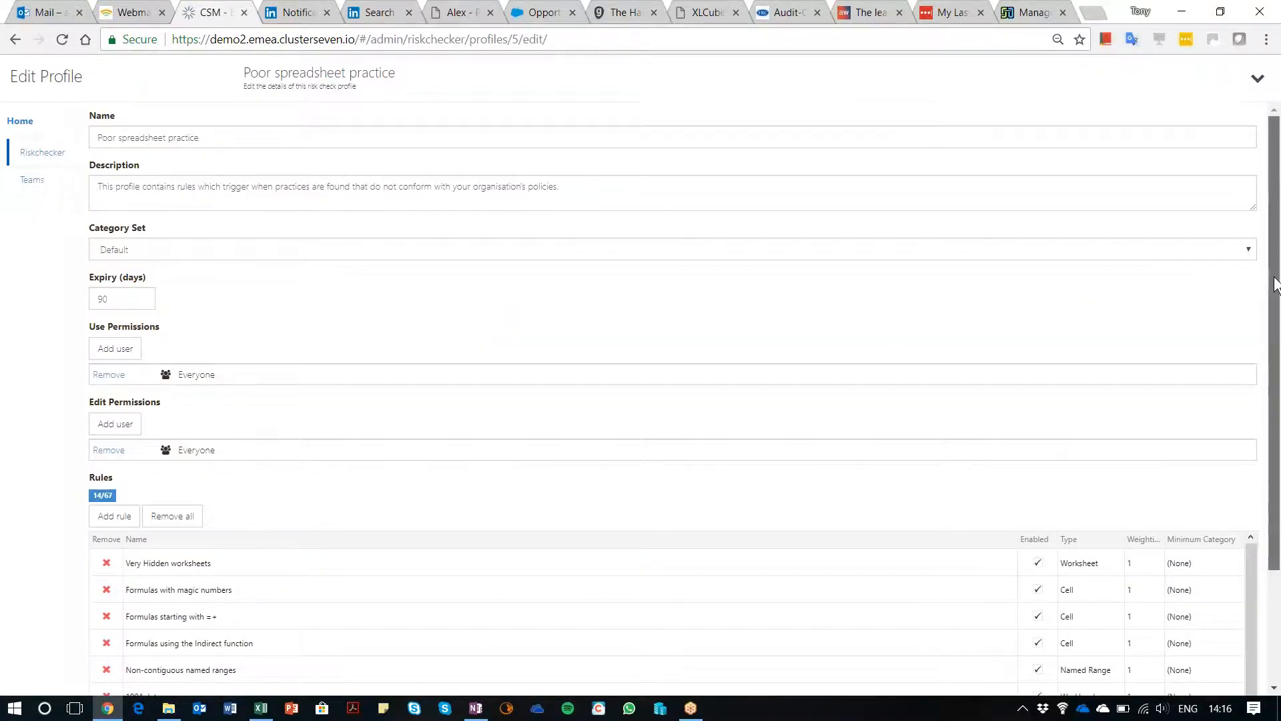
{"action": "scroll", "coordinate": [1270, 263], "scroll_direction": "down", "scroll_amount": 3}
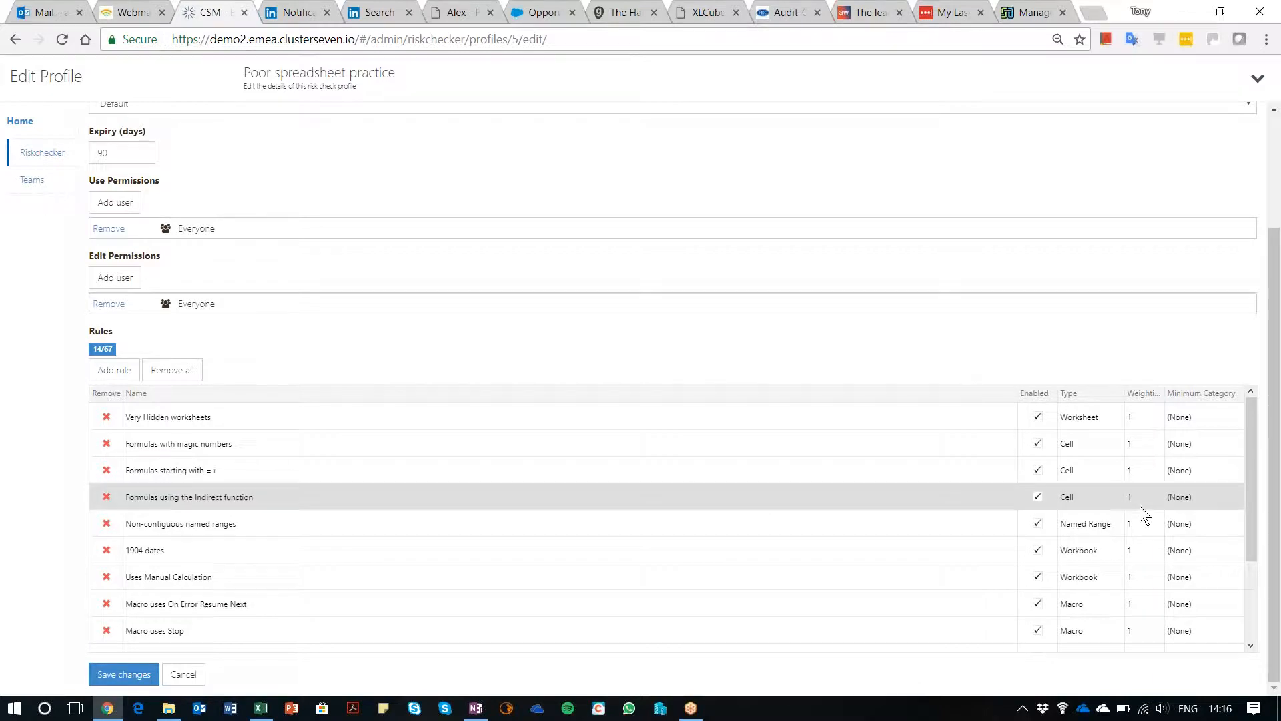
Step: Examine the minimum category options for the Very Hidden worksheets rule and leave the profile editor without saving
{"action": "left_click", "coordinate": [1218, 417]}
{"action": "left_click", "coordinate": [1236, 419]}
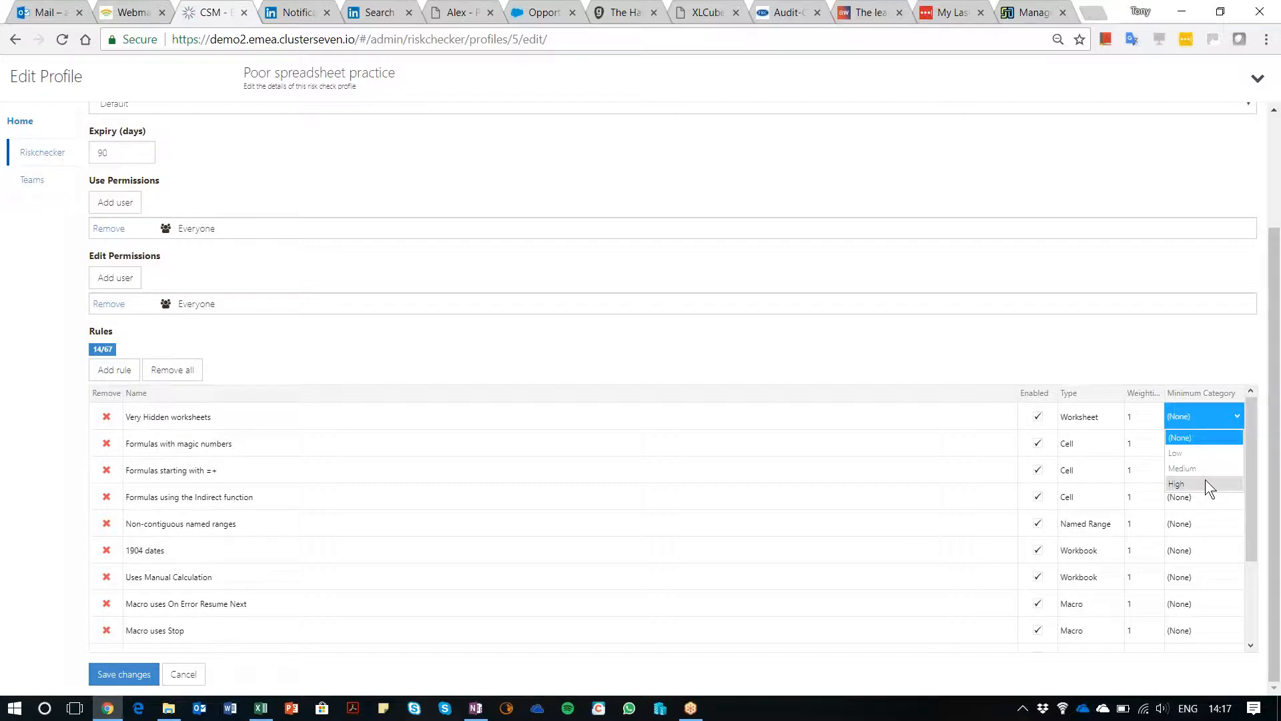
{"action": "left_click", "coordinate": [899, 451]}
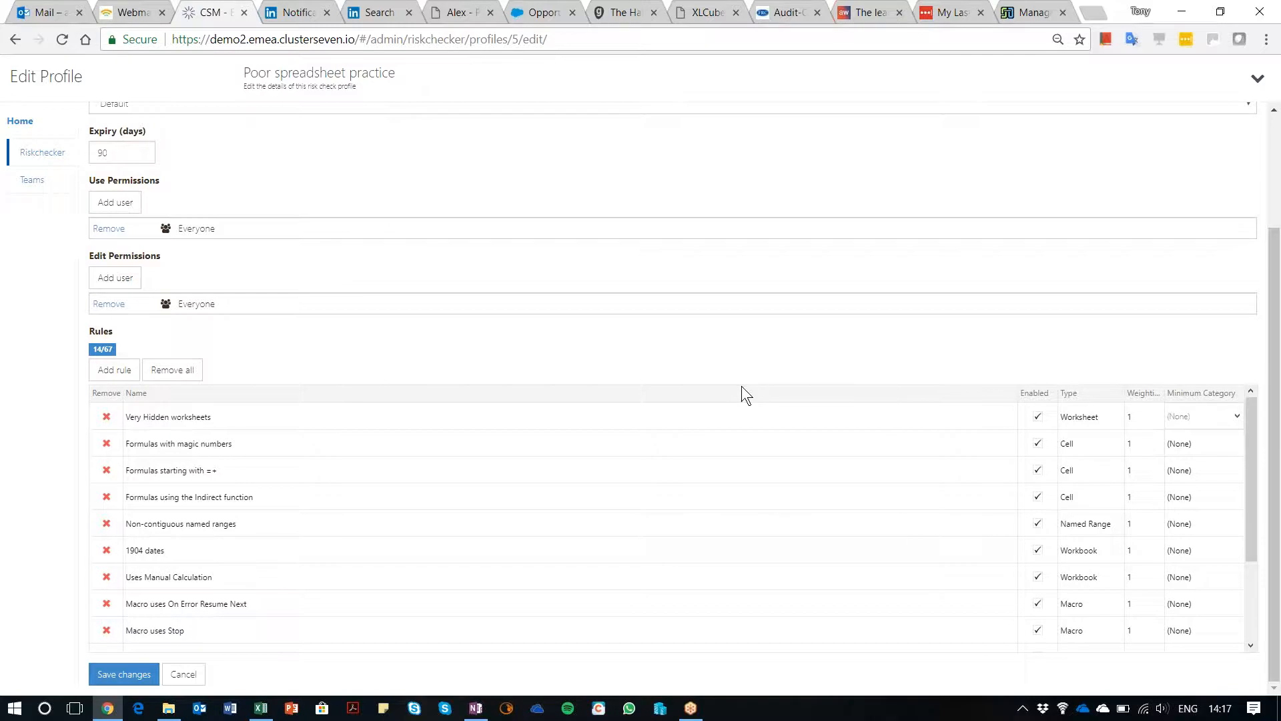
{"action": "scroll", "coordinate": [1273, 403], "scroll_direction": "up", "scroll_amount": 3}
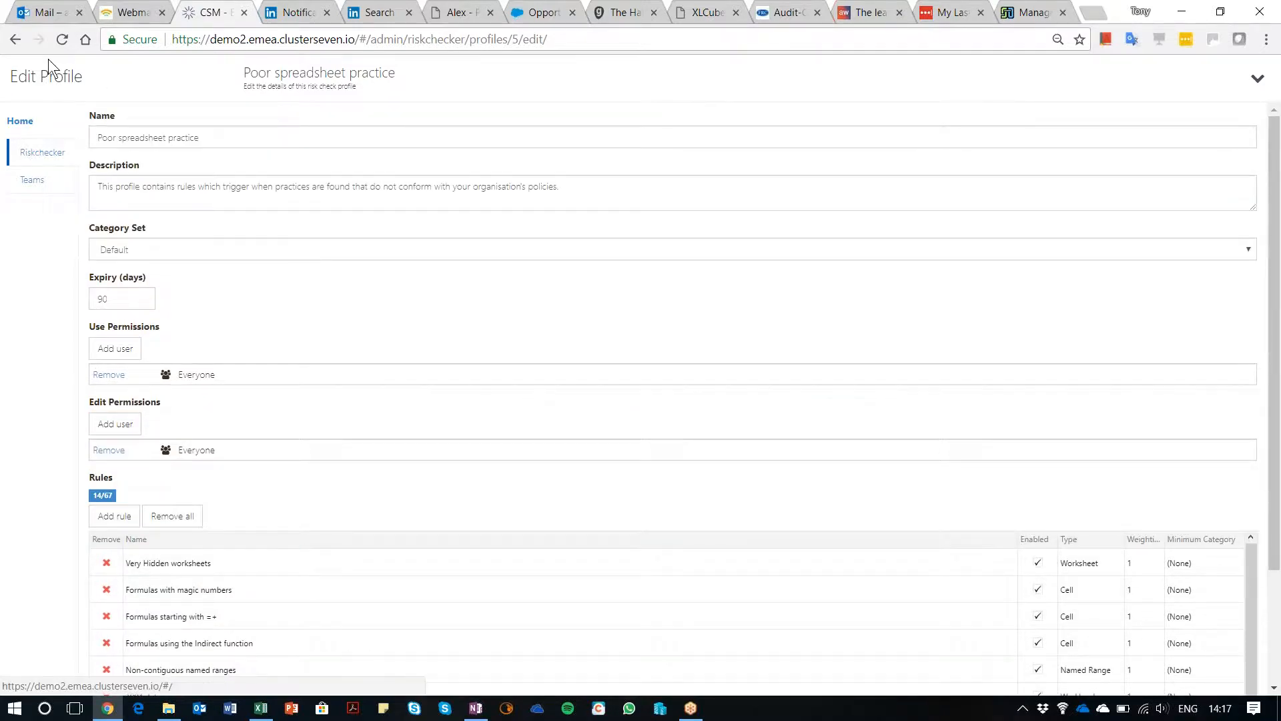
{"action": "left_click", "coordinate": [14, 41]}
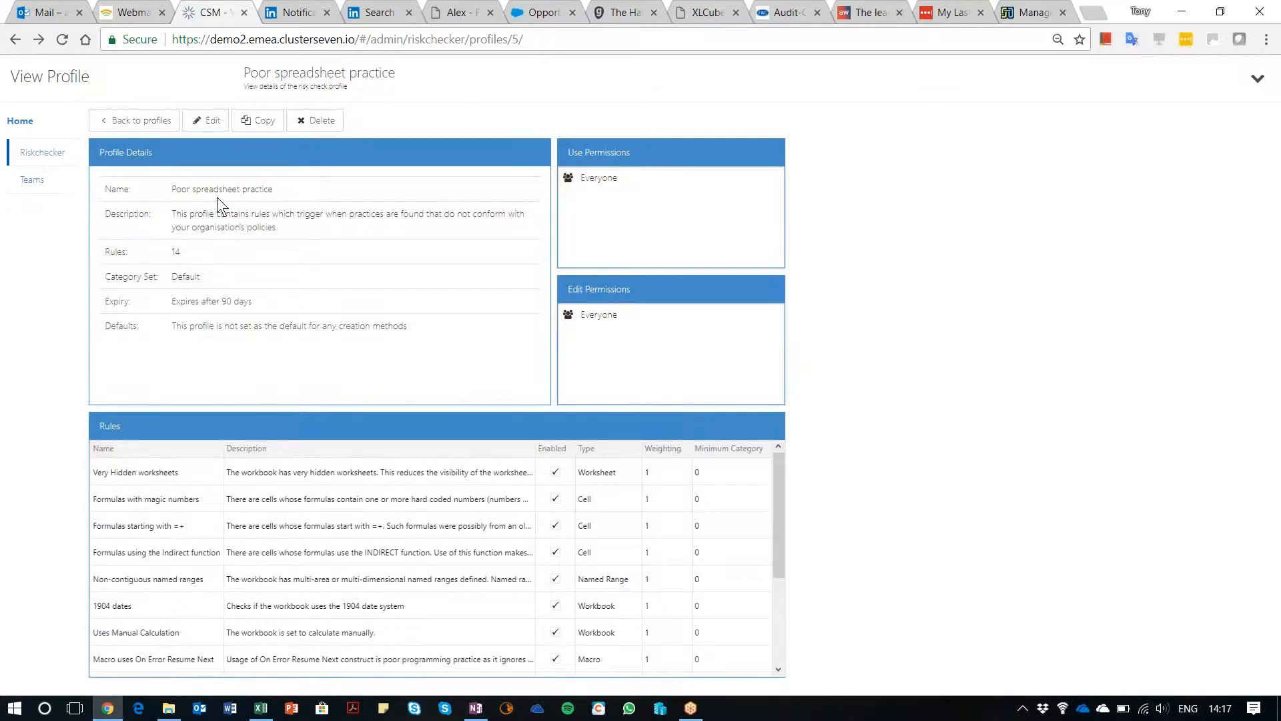
Step: View the risk score ranges of the Default category set and return to the dashboard
{"action": "left_click", "coordinate": [148, 122]}
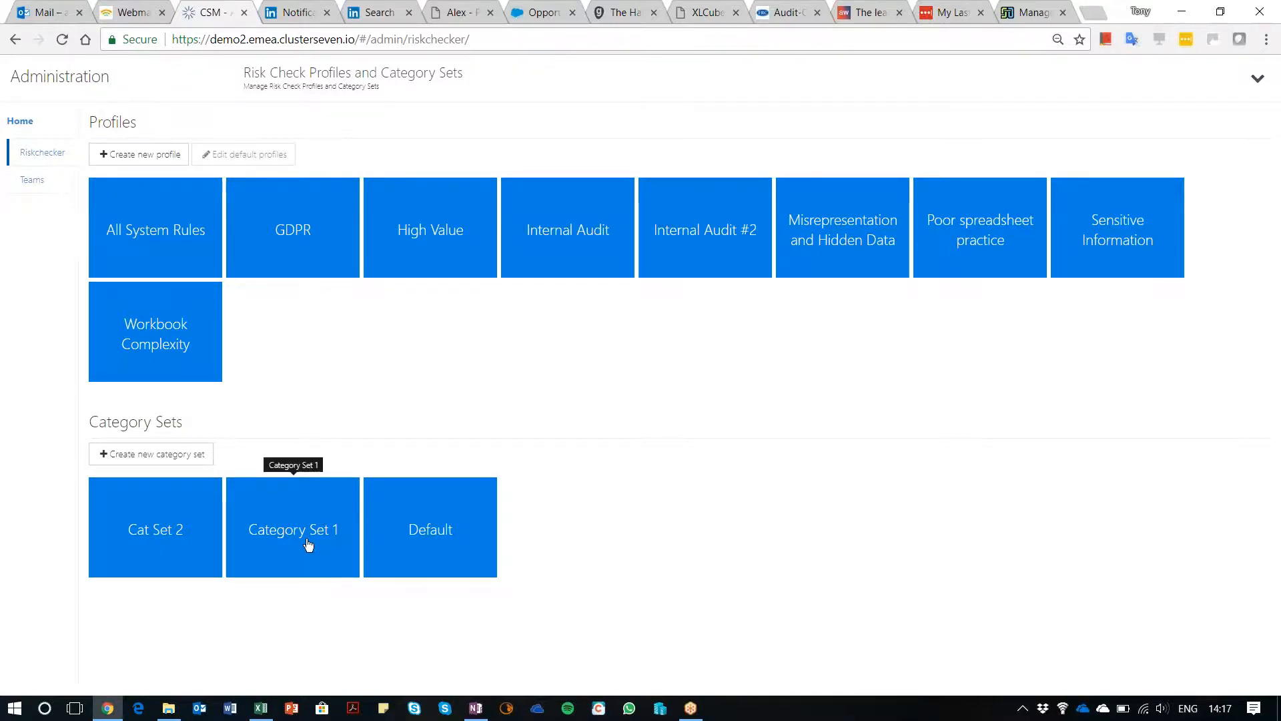
{"action": "left_click", "coordinate": [443, 542]}
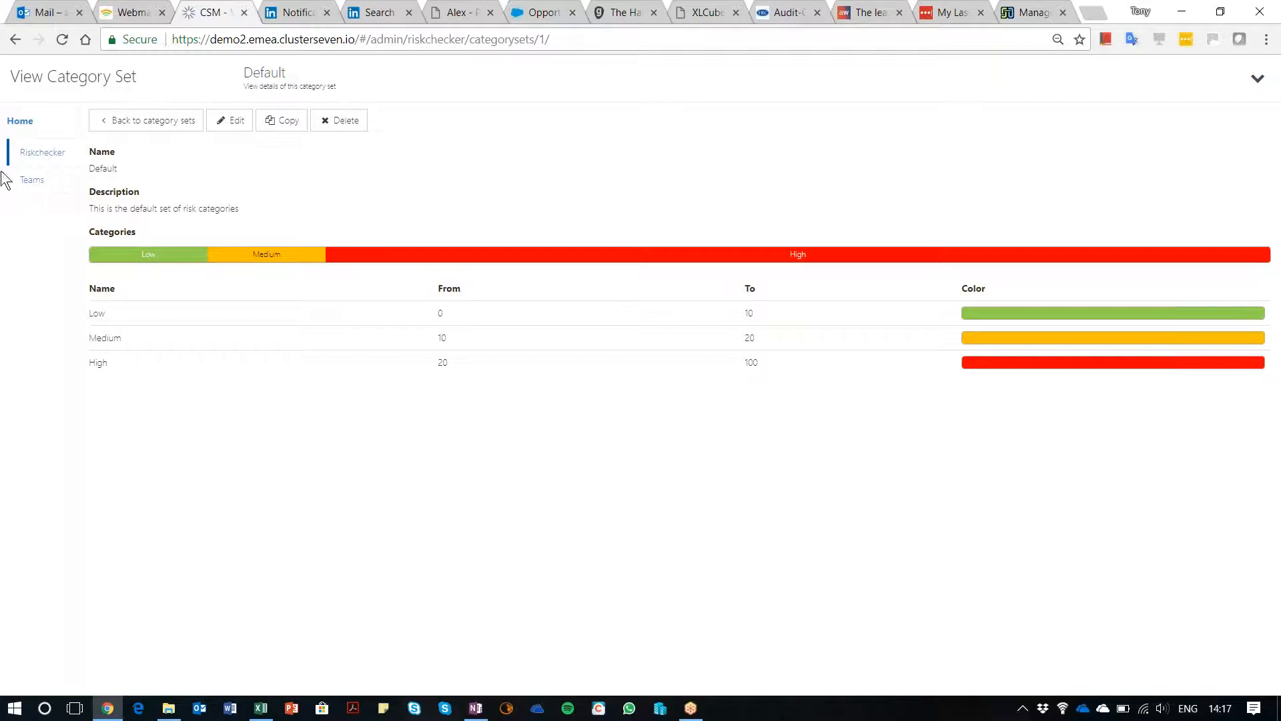
{"action": "left_click", "coordinate": [1257, 78]}
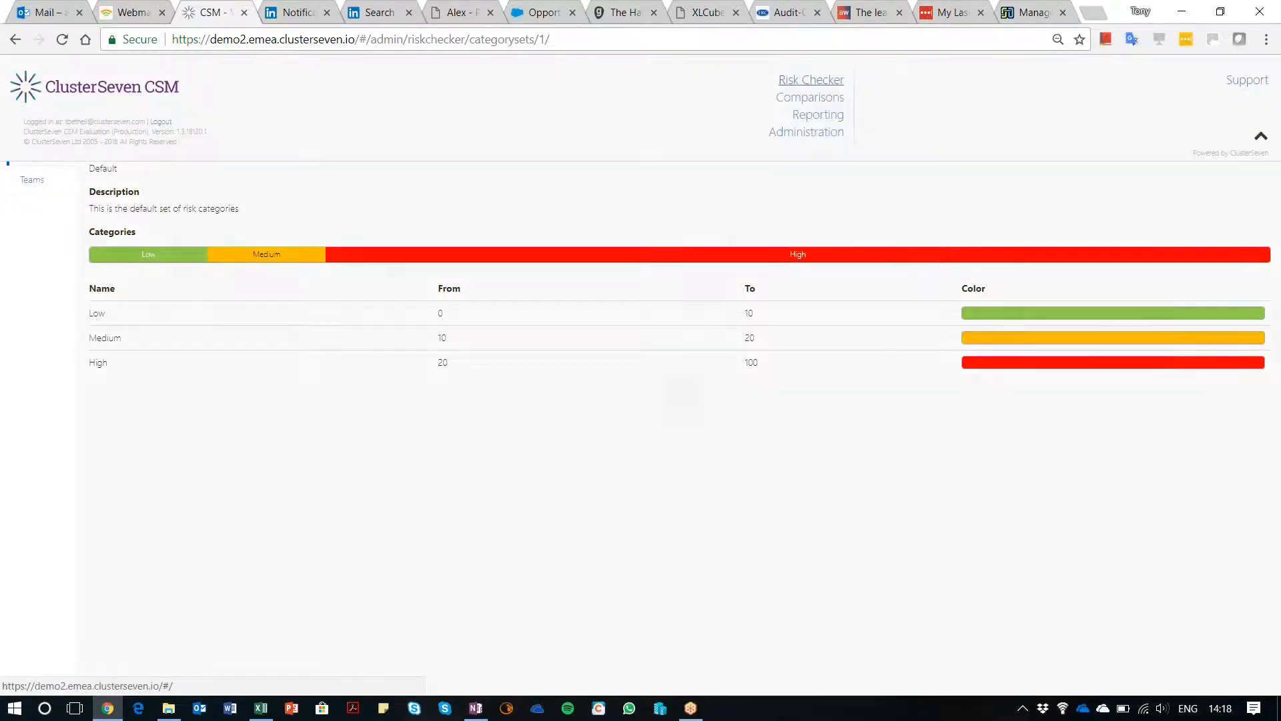
{"action": "left_click", "coordinate": [94, 87]}
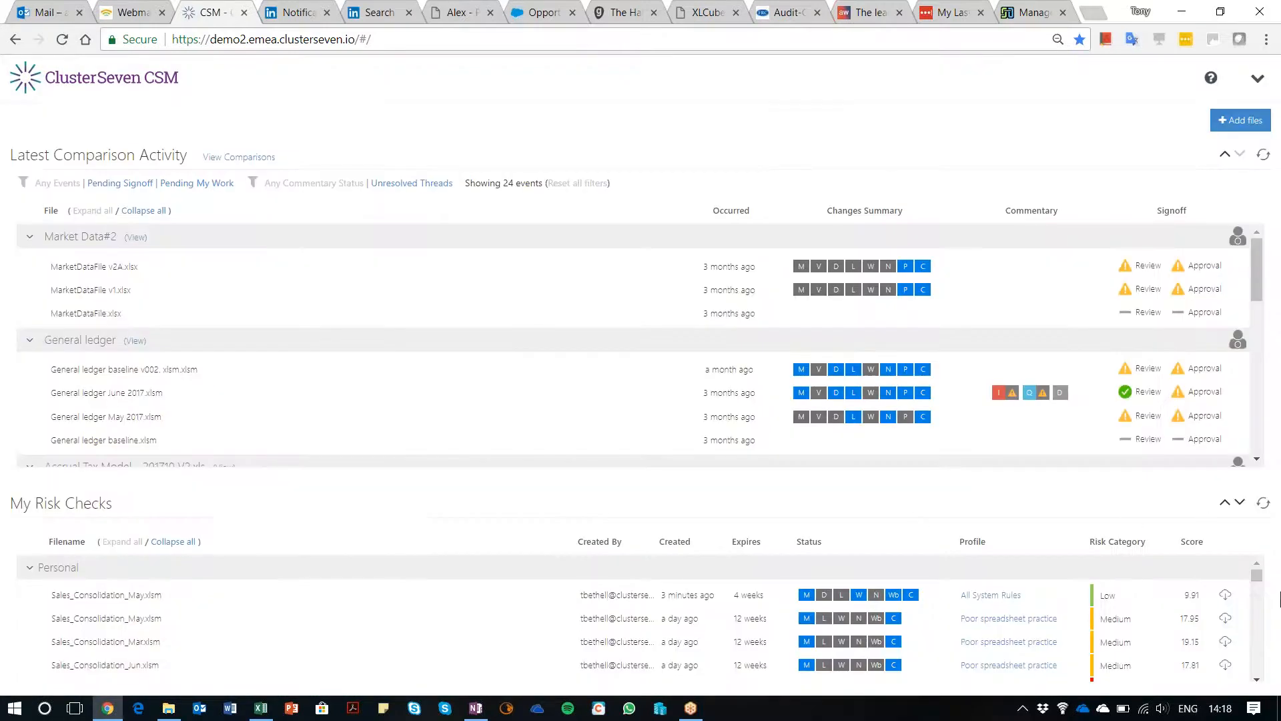
Step: Switch to the Sales_Consolidation_Jan risk check results in Excel, view the rules description, and return to the risk check summary
{"action": "mouse_move", "coordinate": [1256, 576]}
{"action": "left_mouse_down"}
{"action": "mouse_move", "coordinate": [1258, 593]}
{"action": "mouse_move", "coordinate": [1255, 562]}
{"action": "left_mouse_up"}
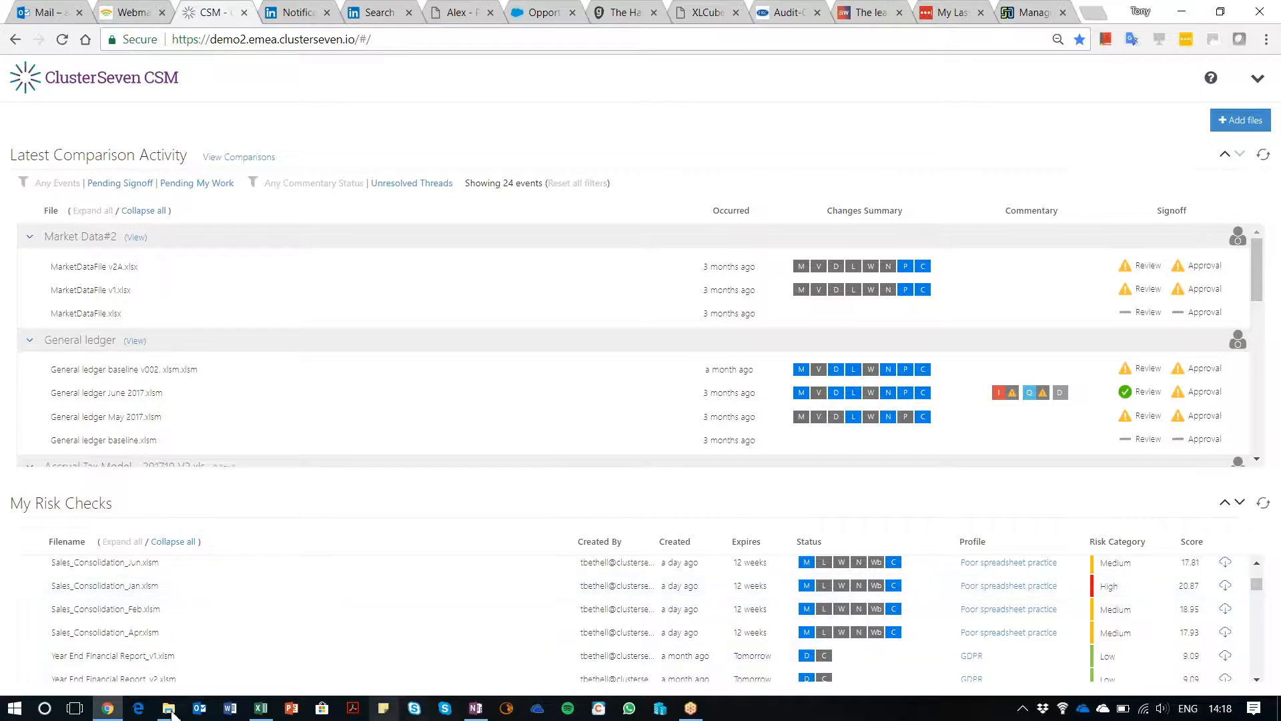
{"action": "left_click", "coordinate": [261, 709]}
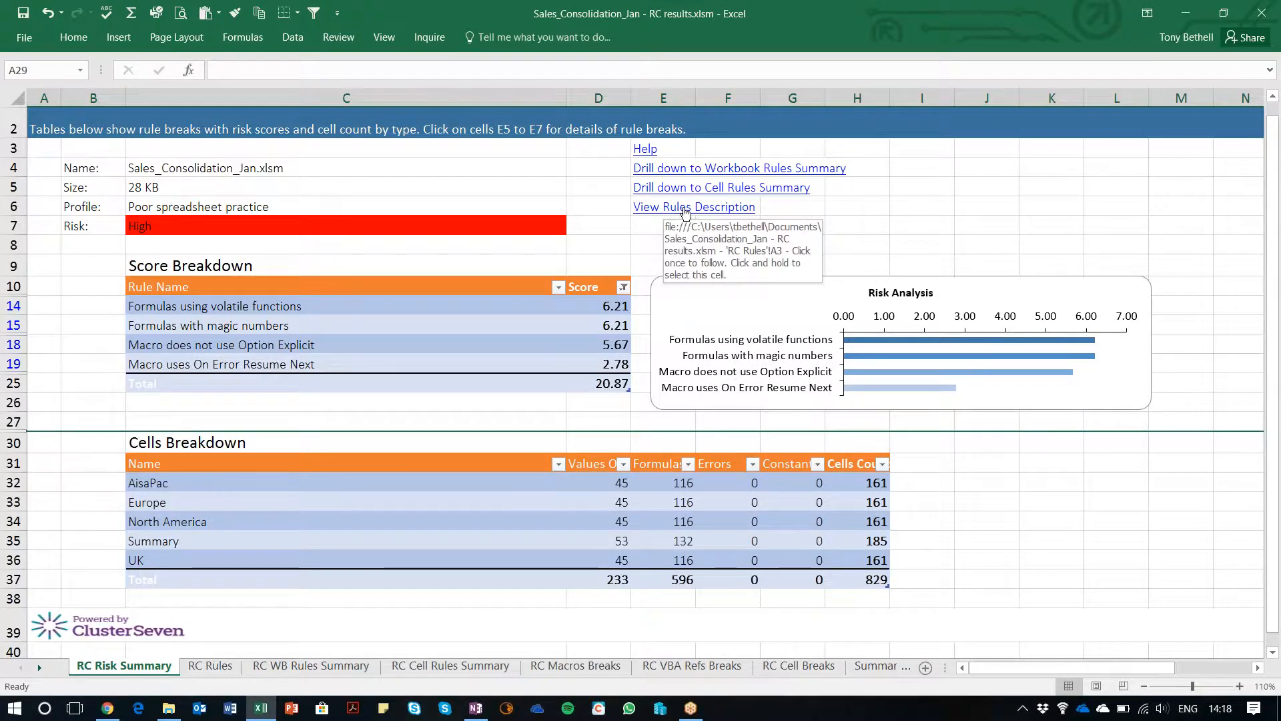
{"action": "left_click", "coordinate": [686, 208]}
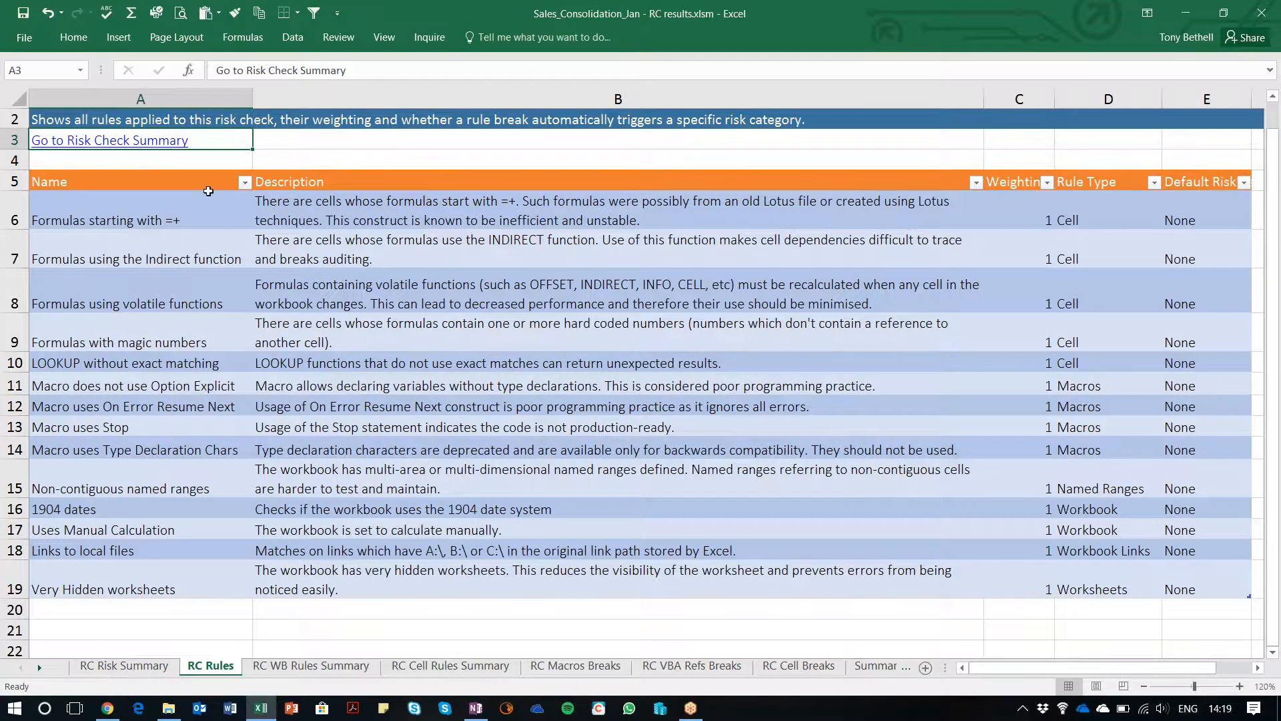
{"action": "left_click", "coordinate": [136, 142]}
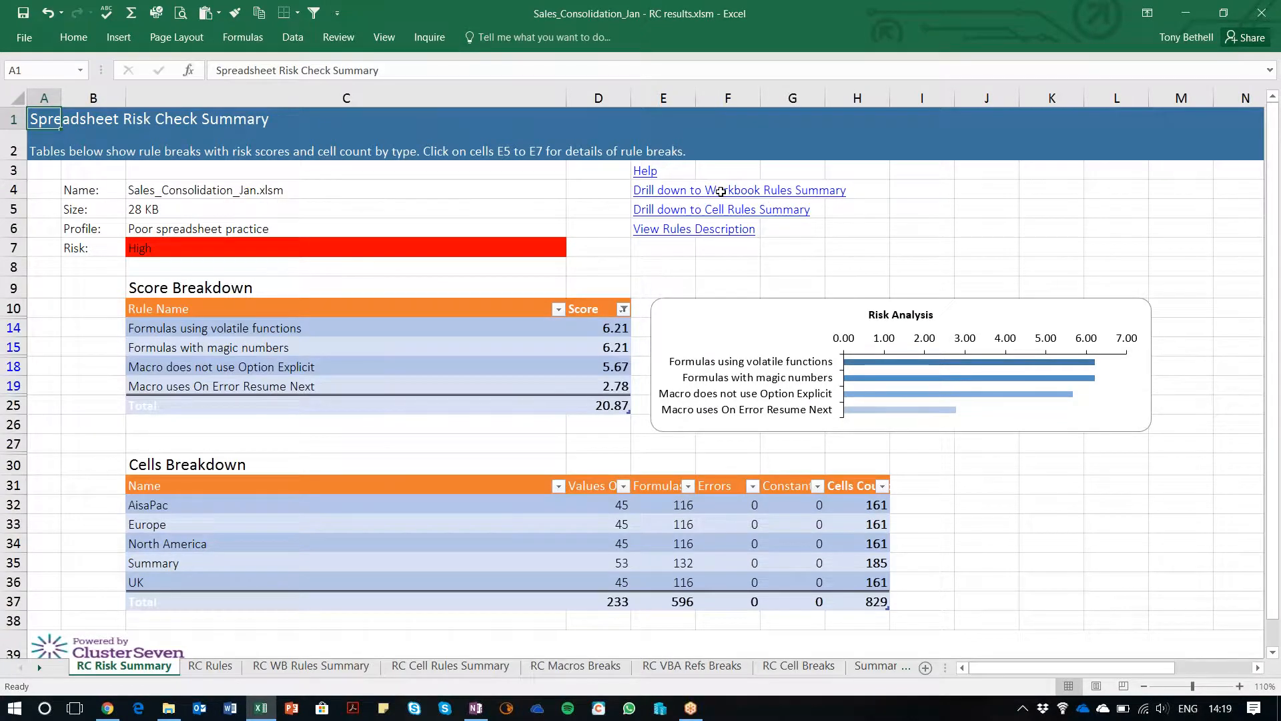
Step: Drill down through the workbook rules summary to the On Error Resume Next macro break and return to the risk check summary
{"action": "left_click", "coordinate": [669, 194]}
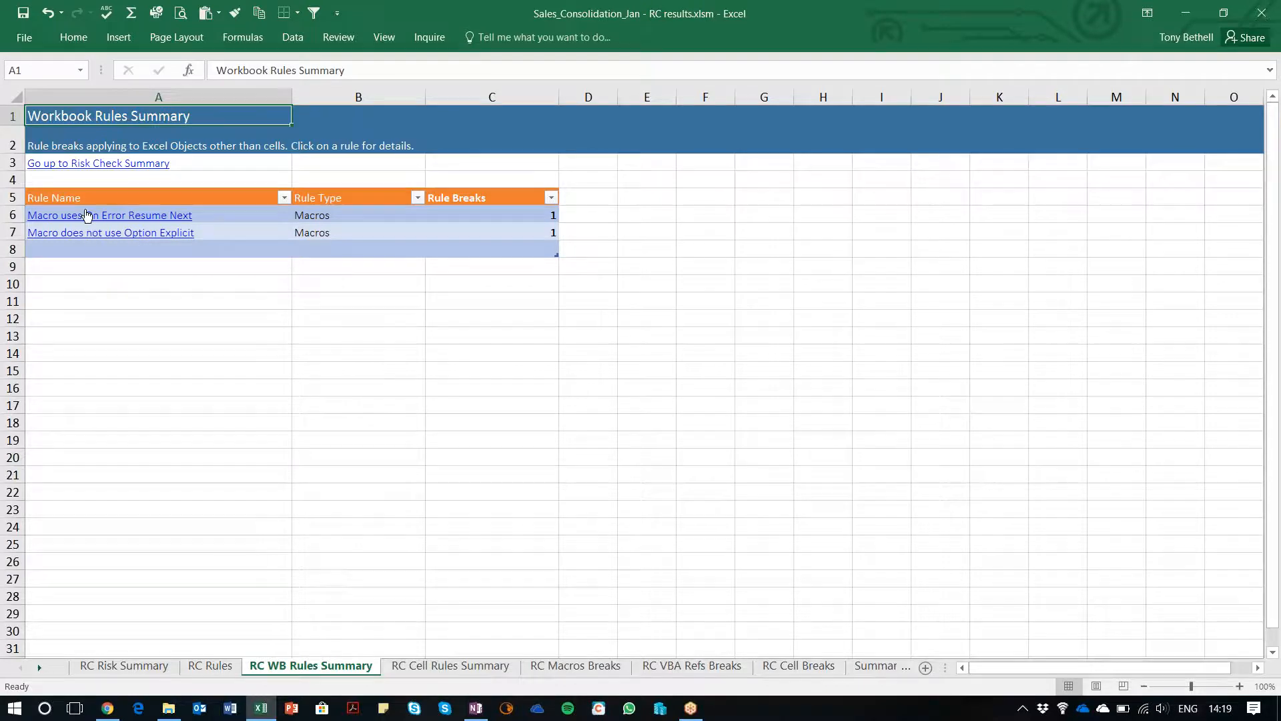
{"action": "left_click", "coordinate": [86, 215]}
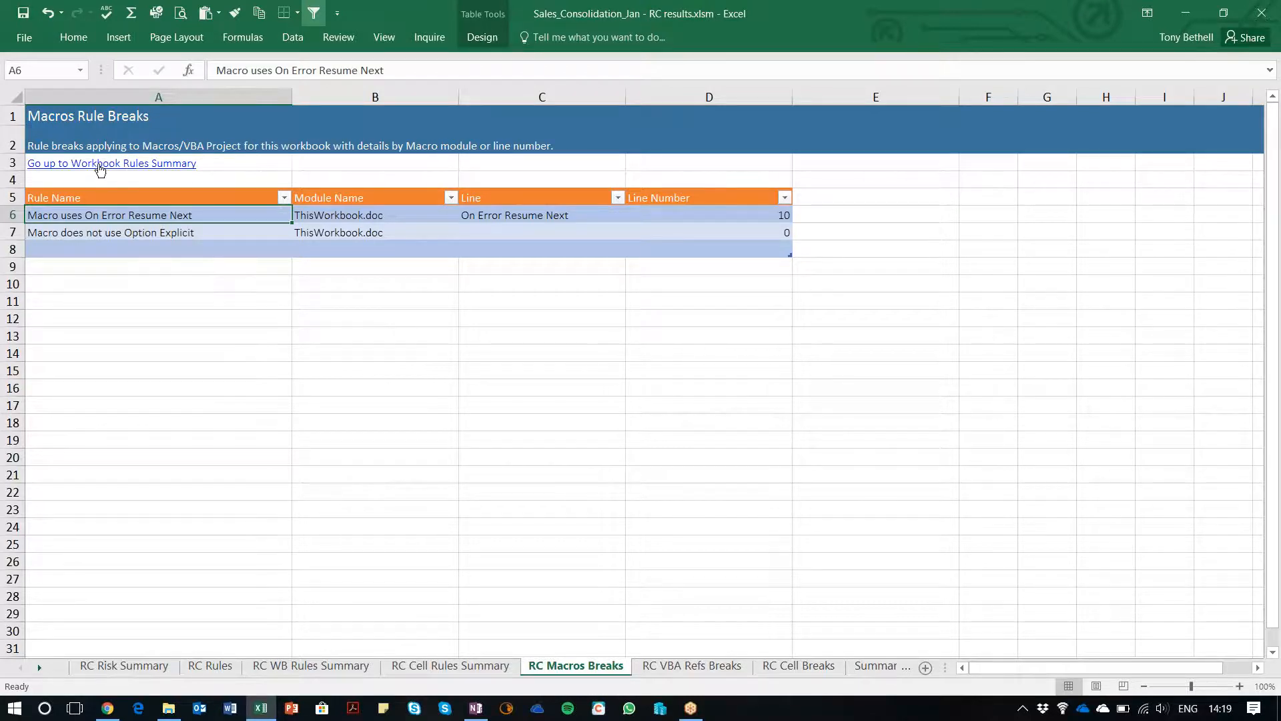
{"action": "left_click", "coordinate": [100, 165]}
{"action": "left_click", "coordinate": [100, 167]}
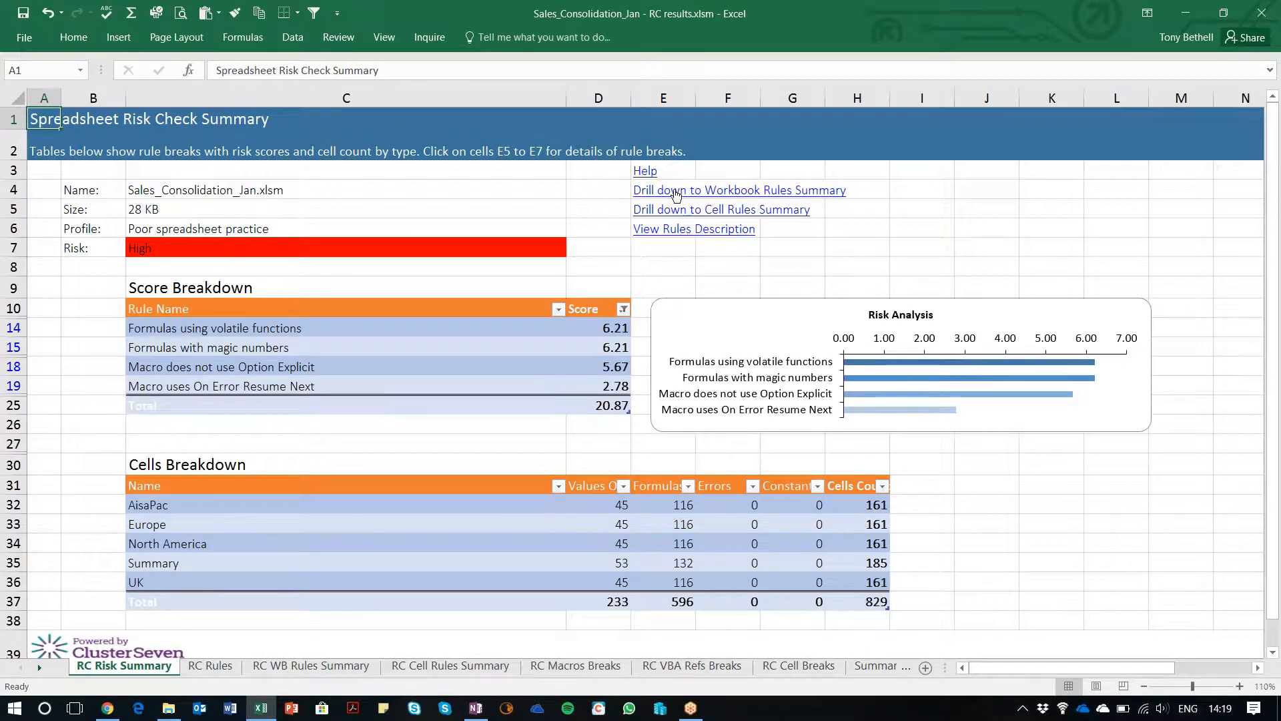
Step: Drill down through the cell rules summary to the cell rule breaks and go to cell K4 on the Summary worksheet
{"action": "left_click", "coordinate": [675, 211]}
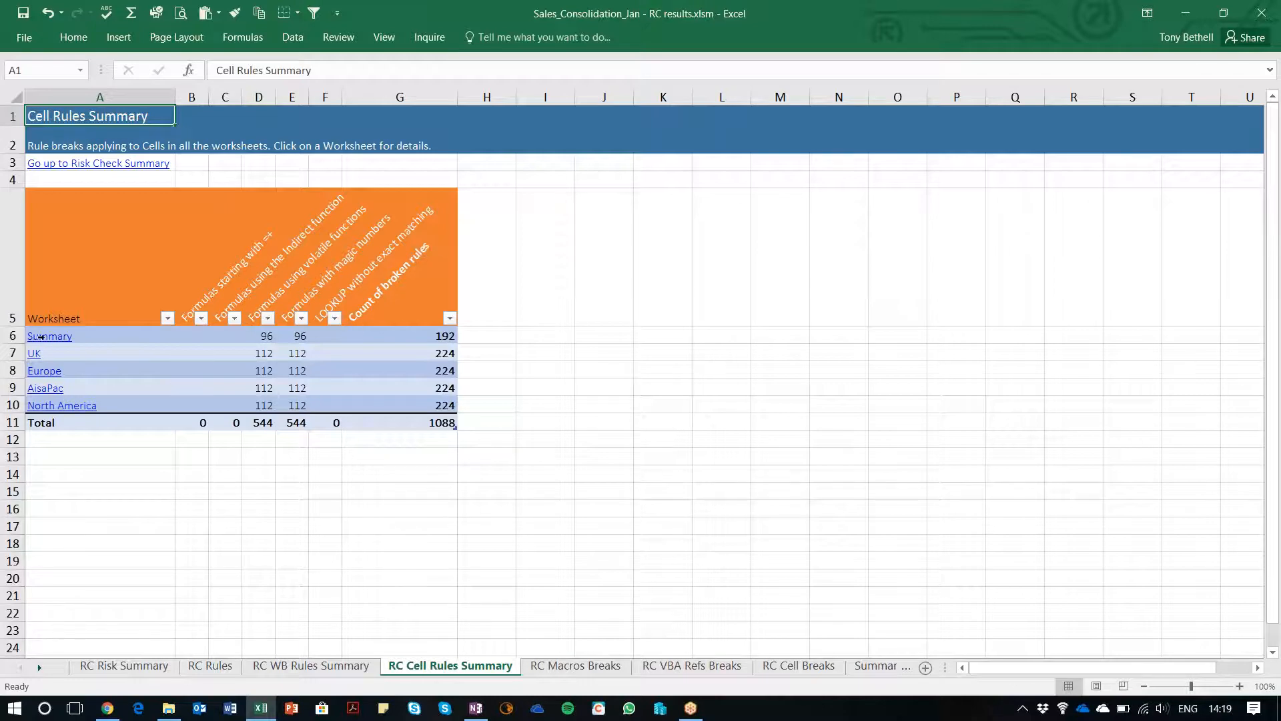
{"action": "left_click", "coordinate": [45, 339]}
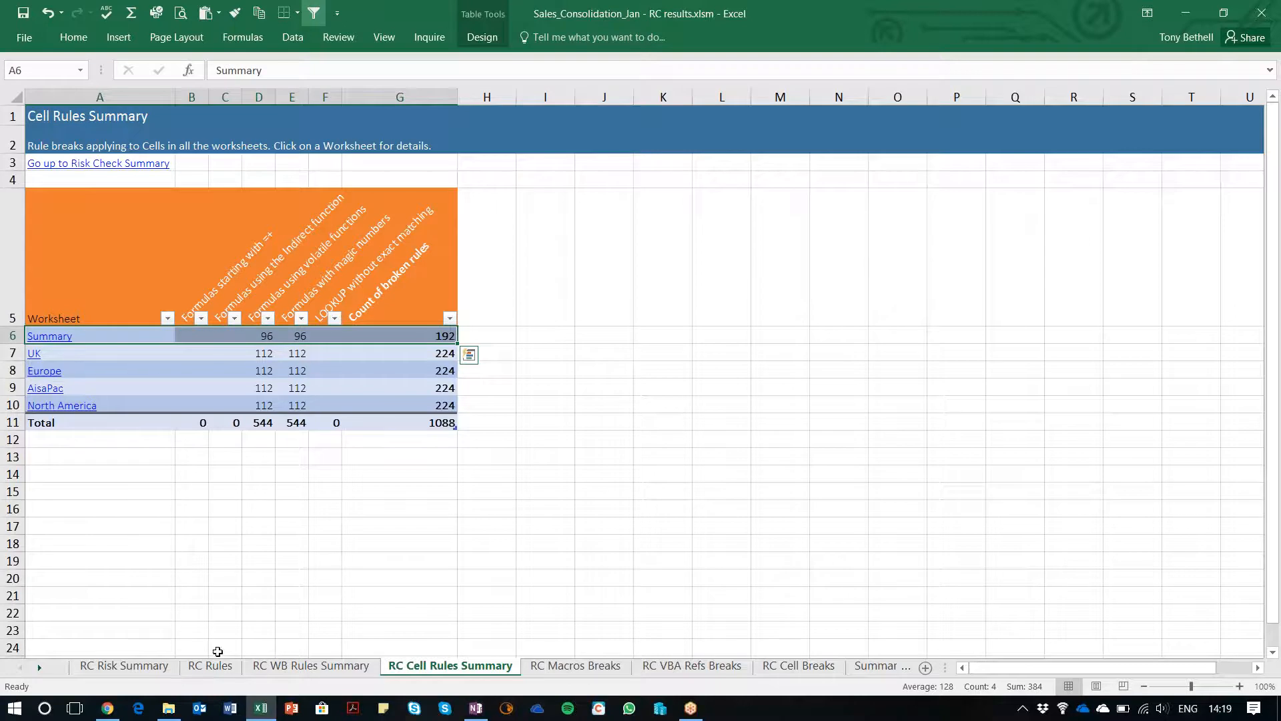
{"action": "left_click", "coordinate": [48, 338]}
{"action": "left_click", "coordinate": [797, 666]}
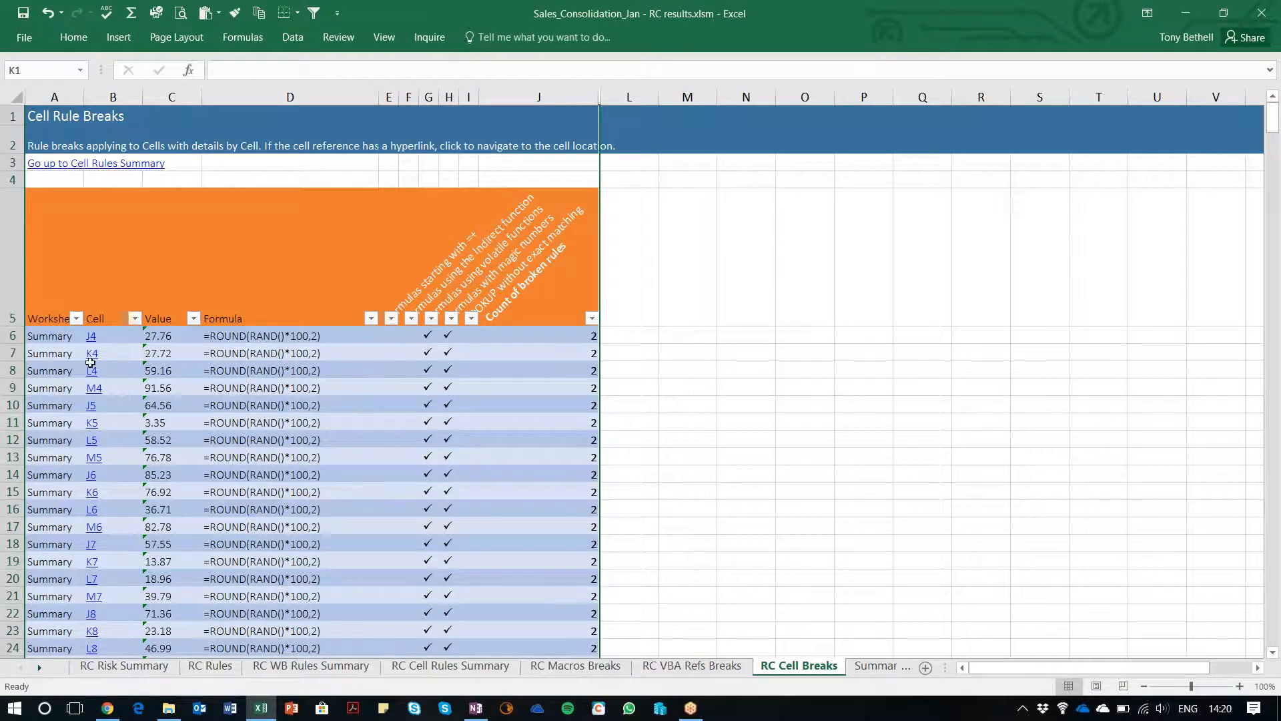
{"action": "left_click", "coordinate": [93, 354]}
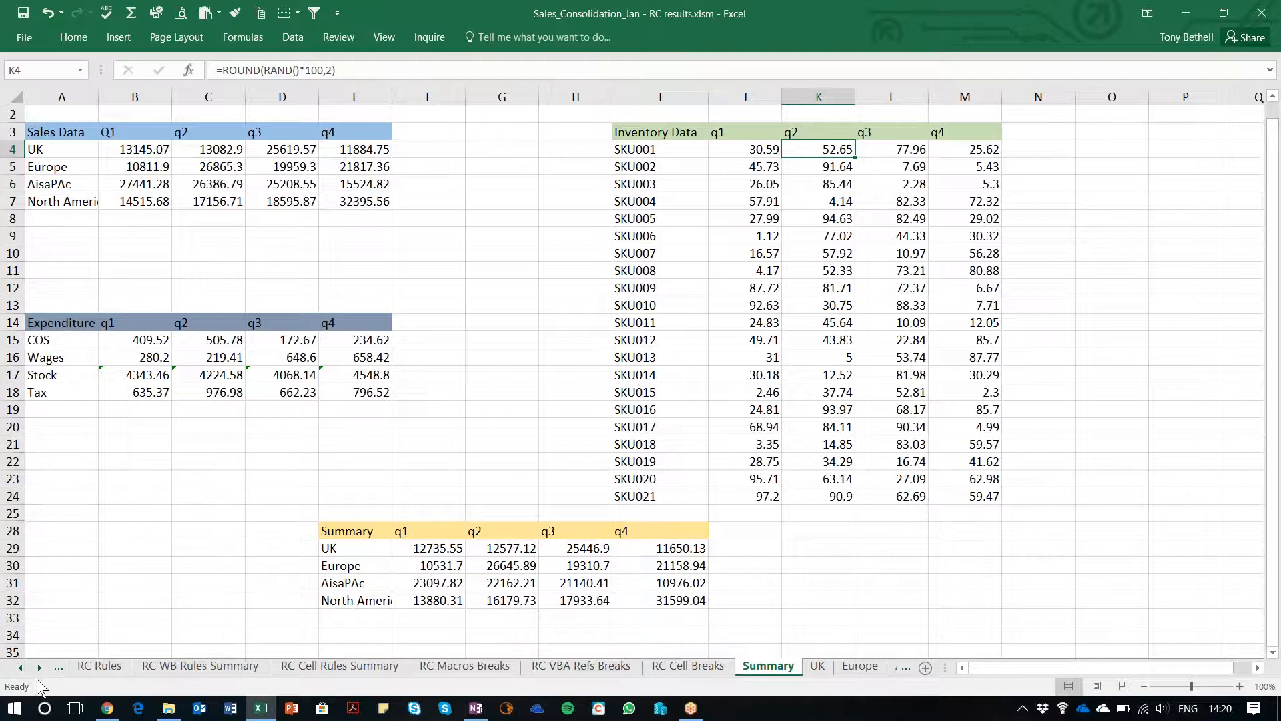
Step: Return to the RC Risk Summary worksheet and switch to ClusterSeven CSM in the browser
{"action": "left_click", "coordinate": [20, 667]}
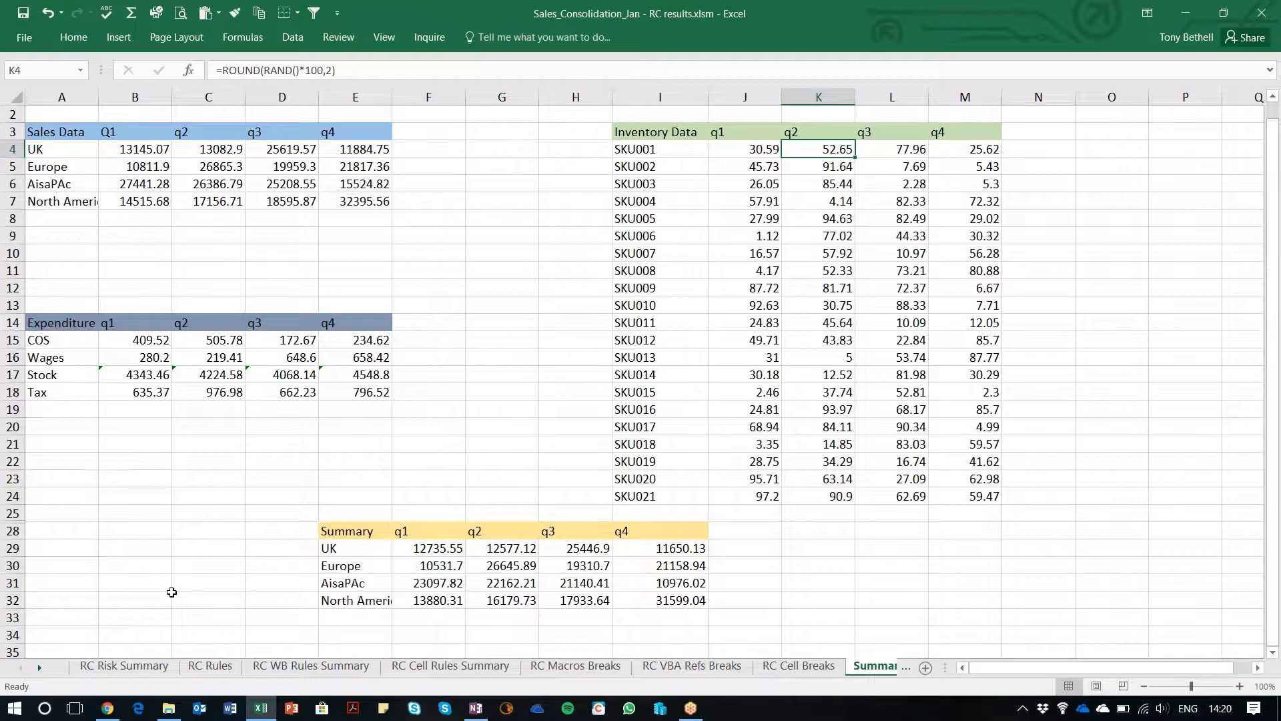
{"action": "left_click", "coordinate": [128, 666]}
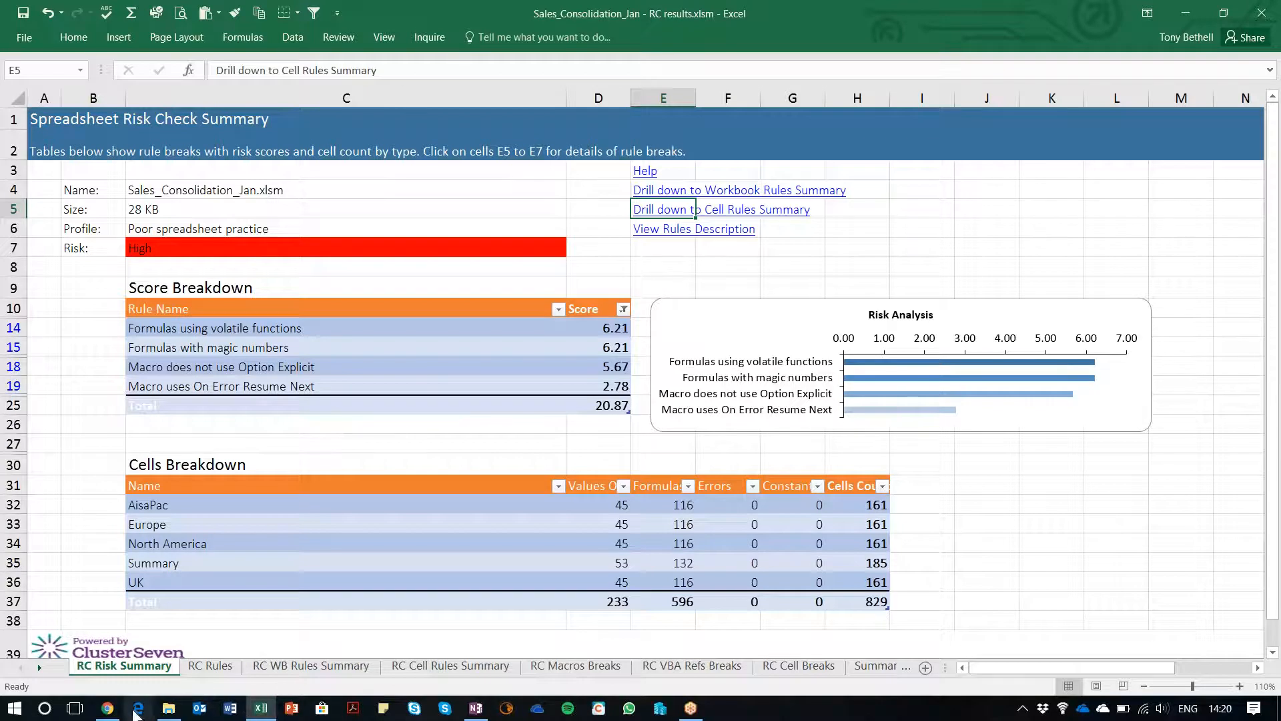
{"action": "left_click", "coordinate": [108, 708]}
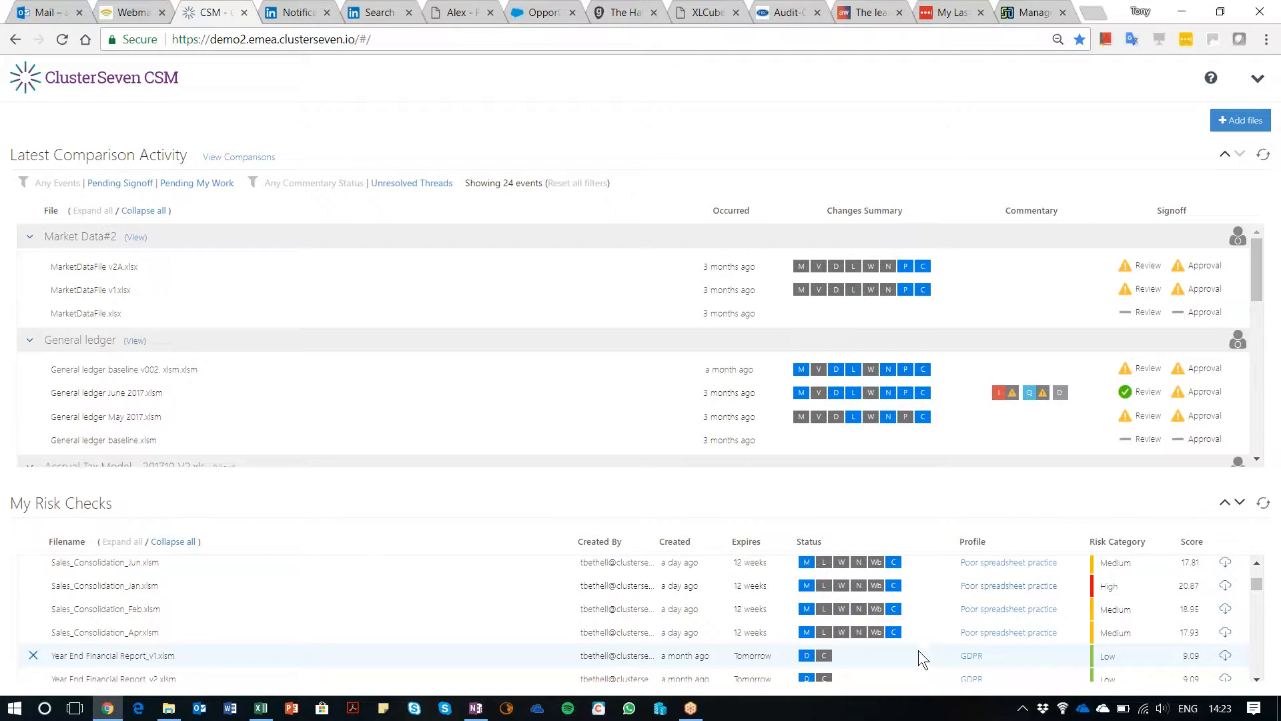
Step: Run the "Risk Check File Detail - Last 30 Days - My Personal Files" report and show its export formats
{"action": "left_click", "coordinate": [1258, 78]}
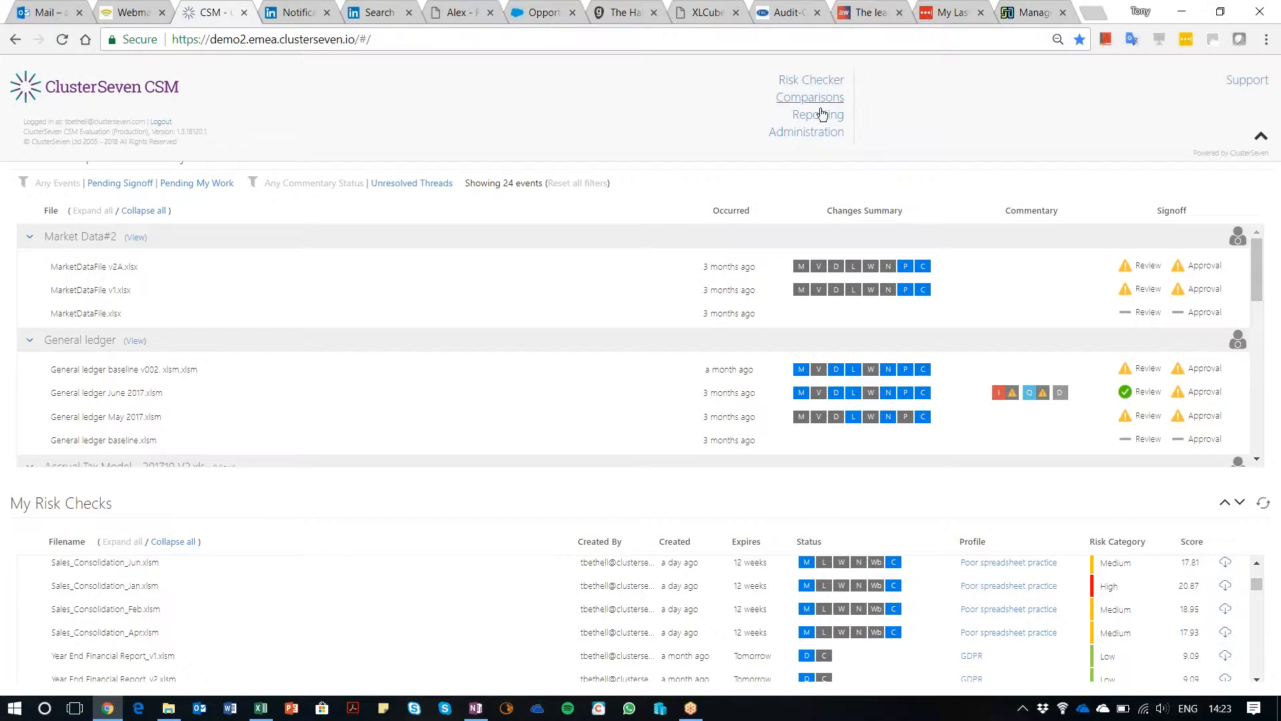
{"action": "left_click", "coordinate": [821, 114]}
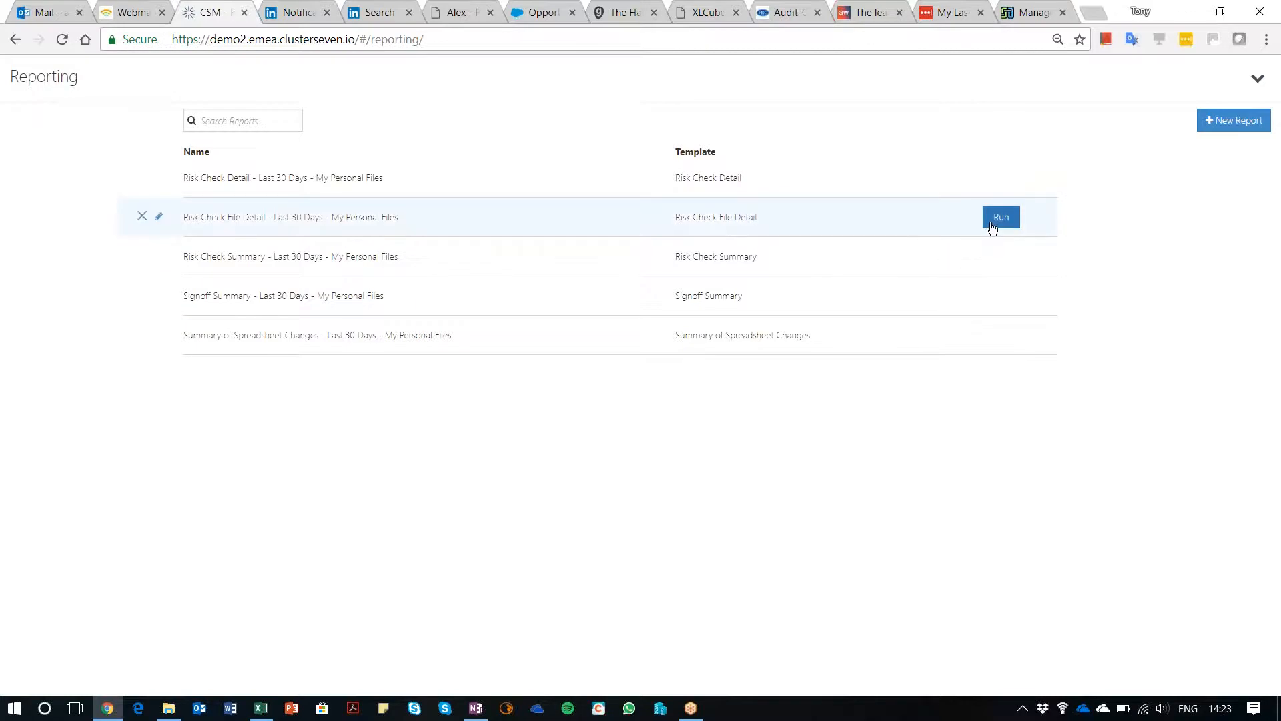
{"action": "left_click", "coordinate": [994, 223]}
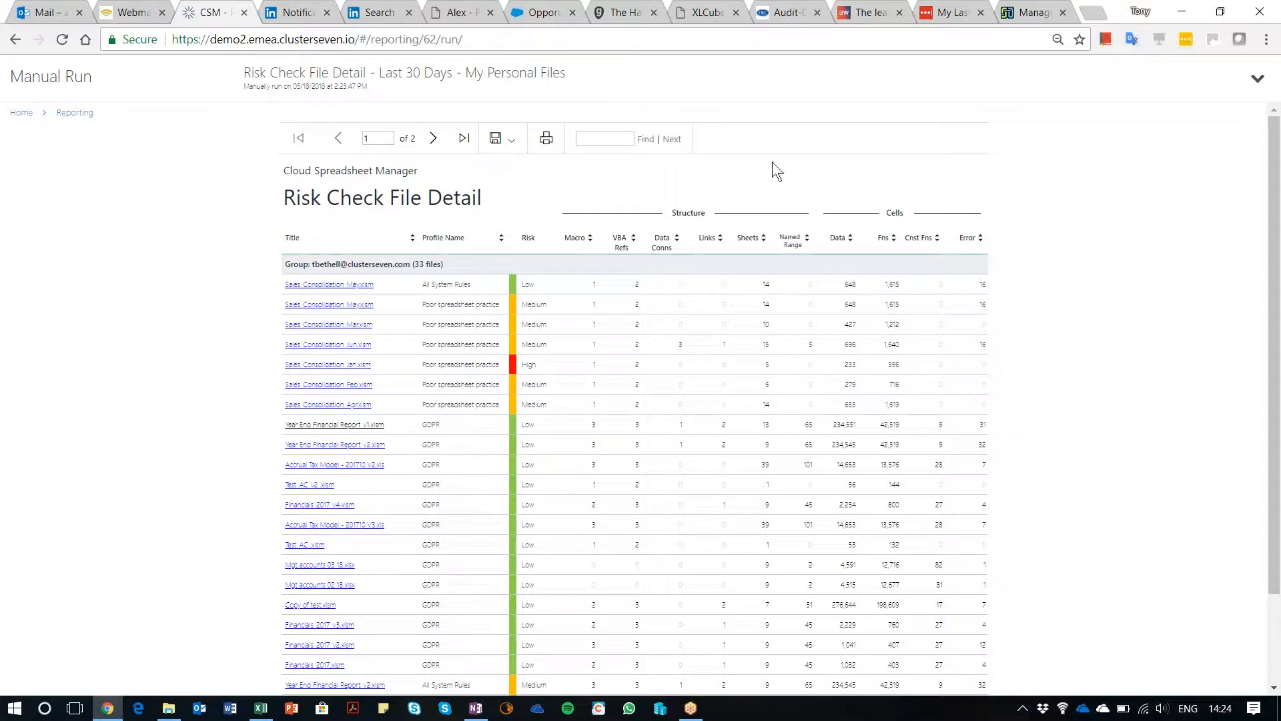
{"action": "left_click", "coordinate": [502, 140]}
{"action": "left_click", "coordinate": [505, 163]}
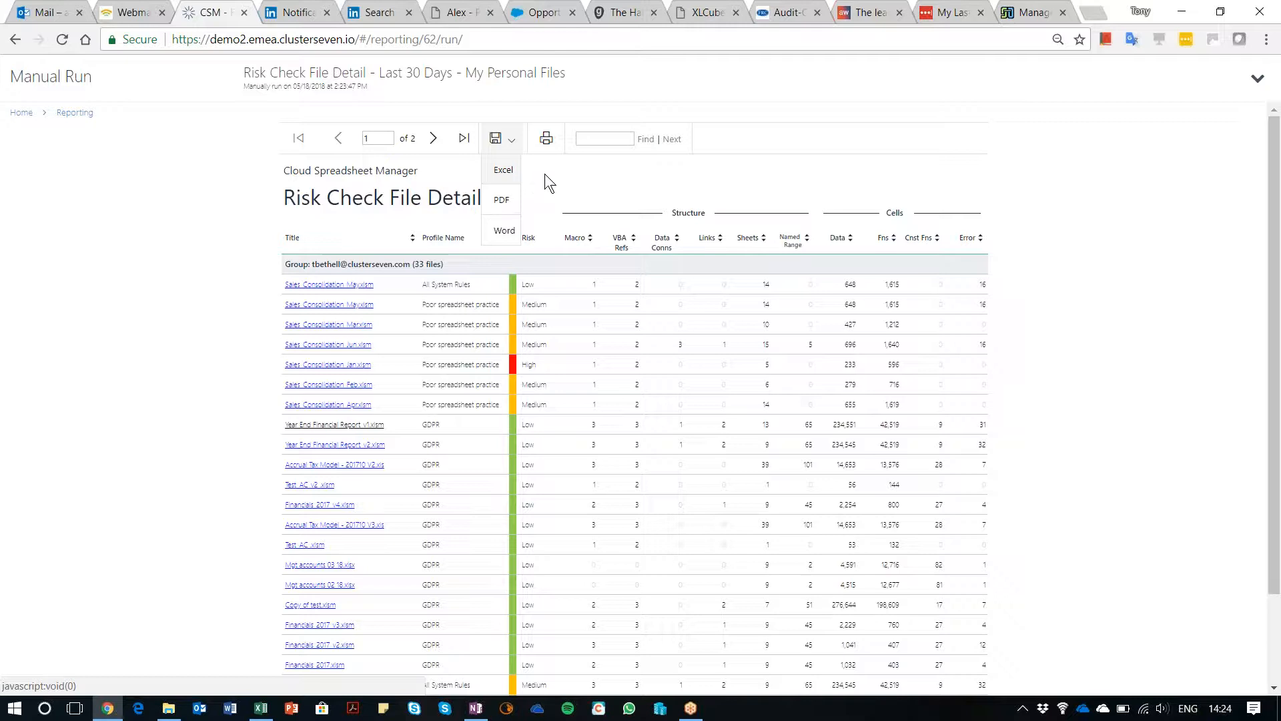
Step: Return to the Risk Checker dashboard and show only the Sales Consolidation files under Latest Comparison Activity, with My Risk Checks collapsed
{"action": "left_click", "coordinate": [1258, 78]}
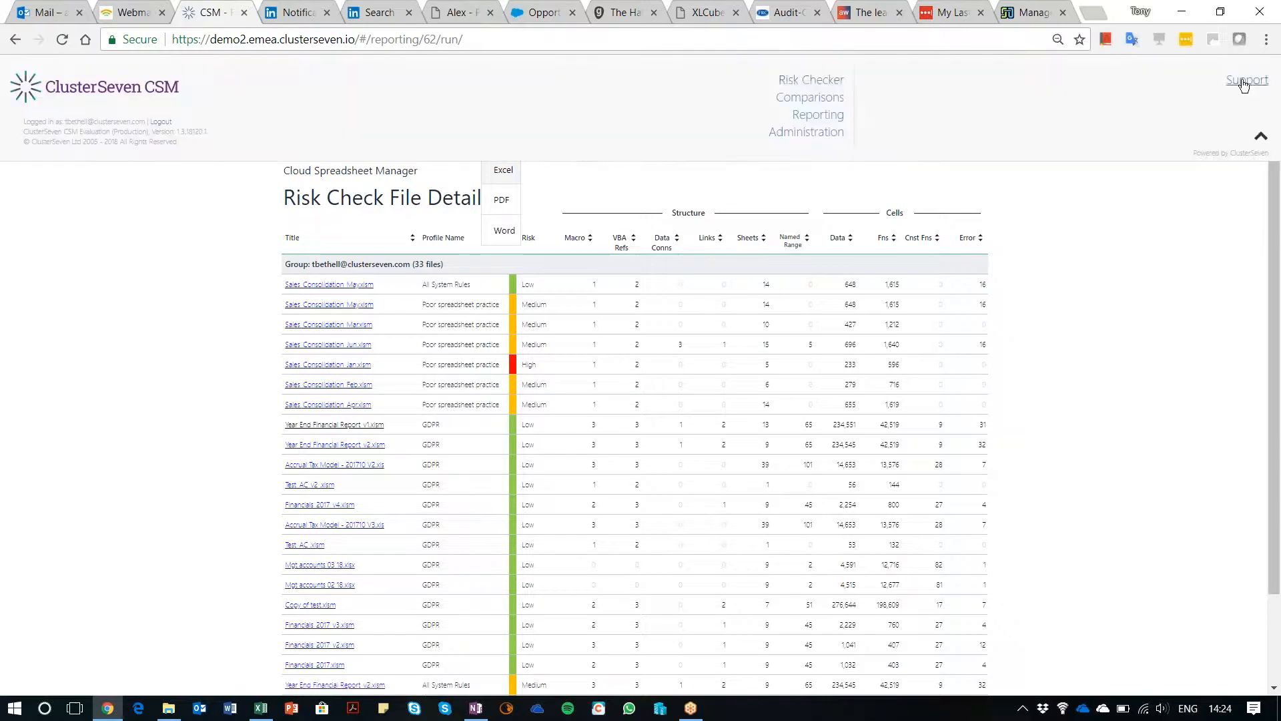
{"action": "left_click", "coordinate": [815, 87]}
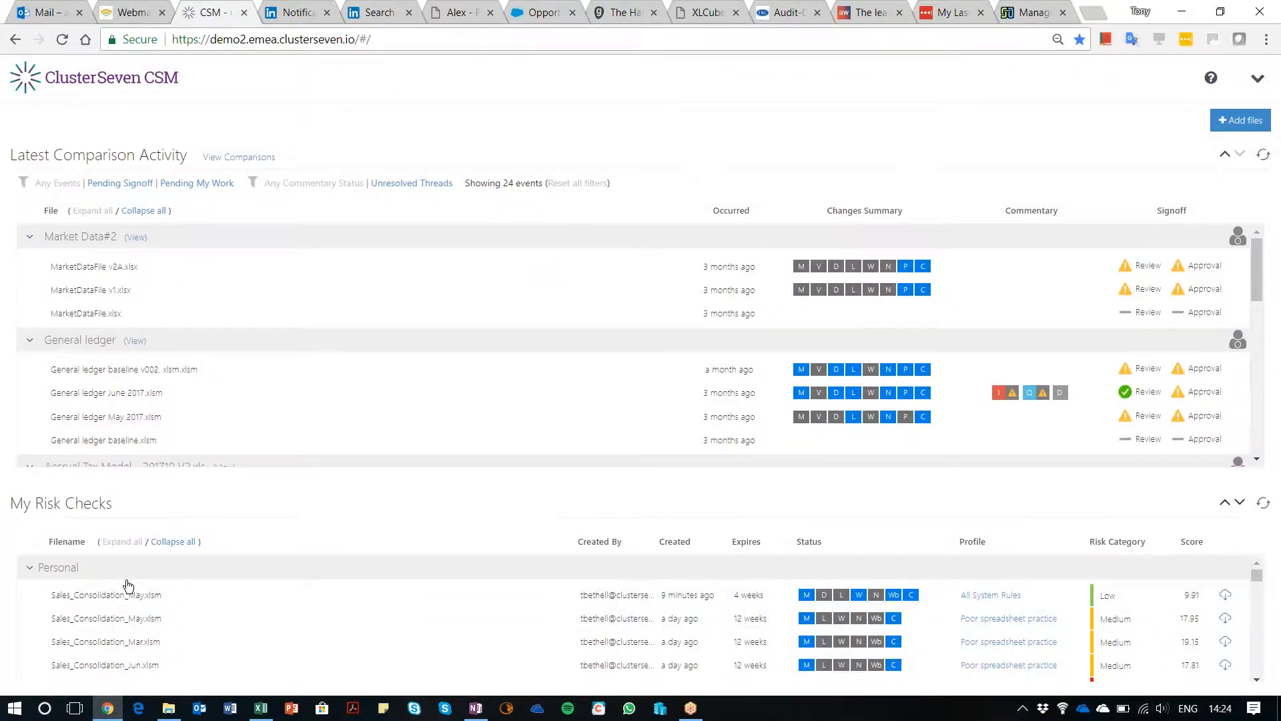
{"action": "left_click", "coordinate": [1225, 502]}
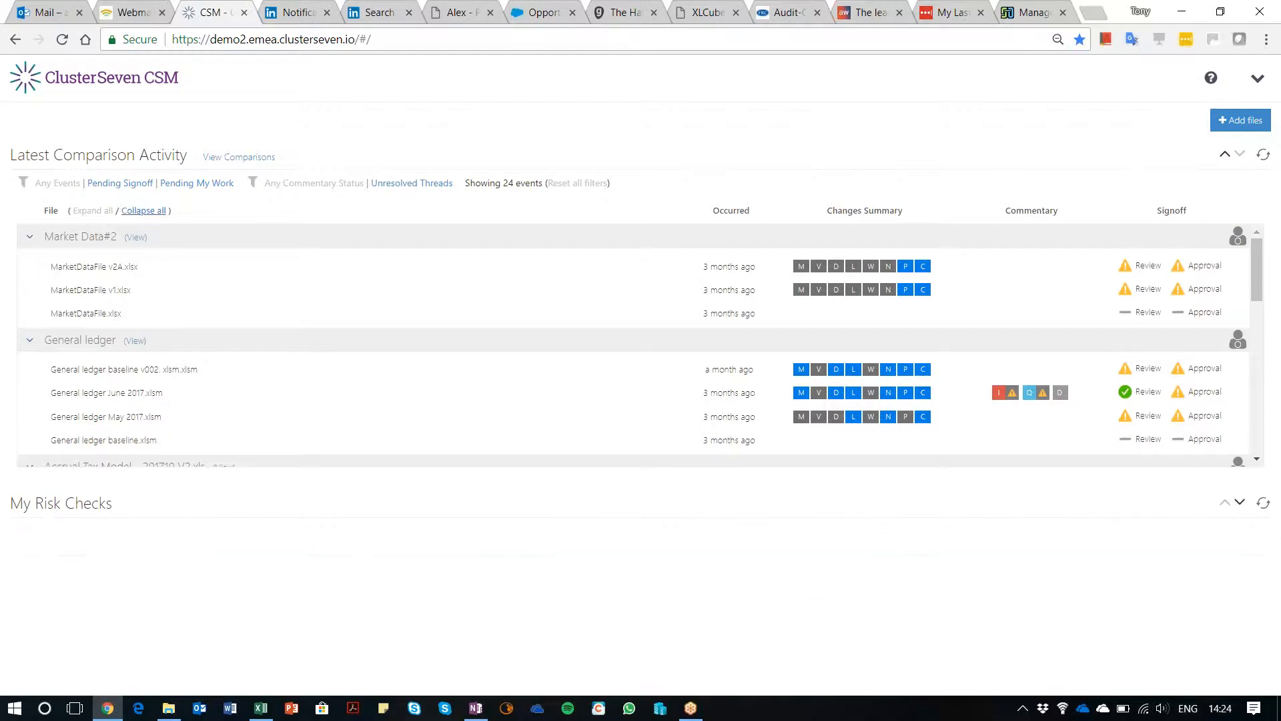
{"action": "left_click", "coordinate": [144, 211]}
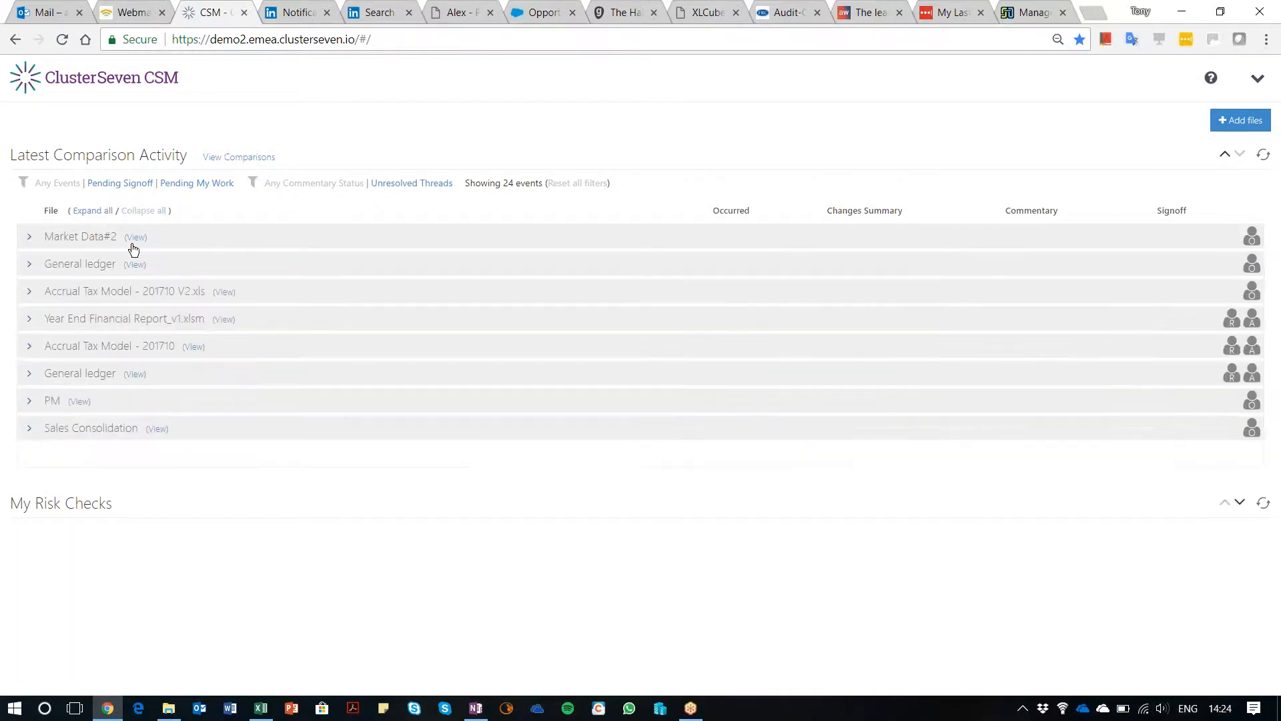
{"action": "left_click", "coordinate": [28, 430]}
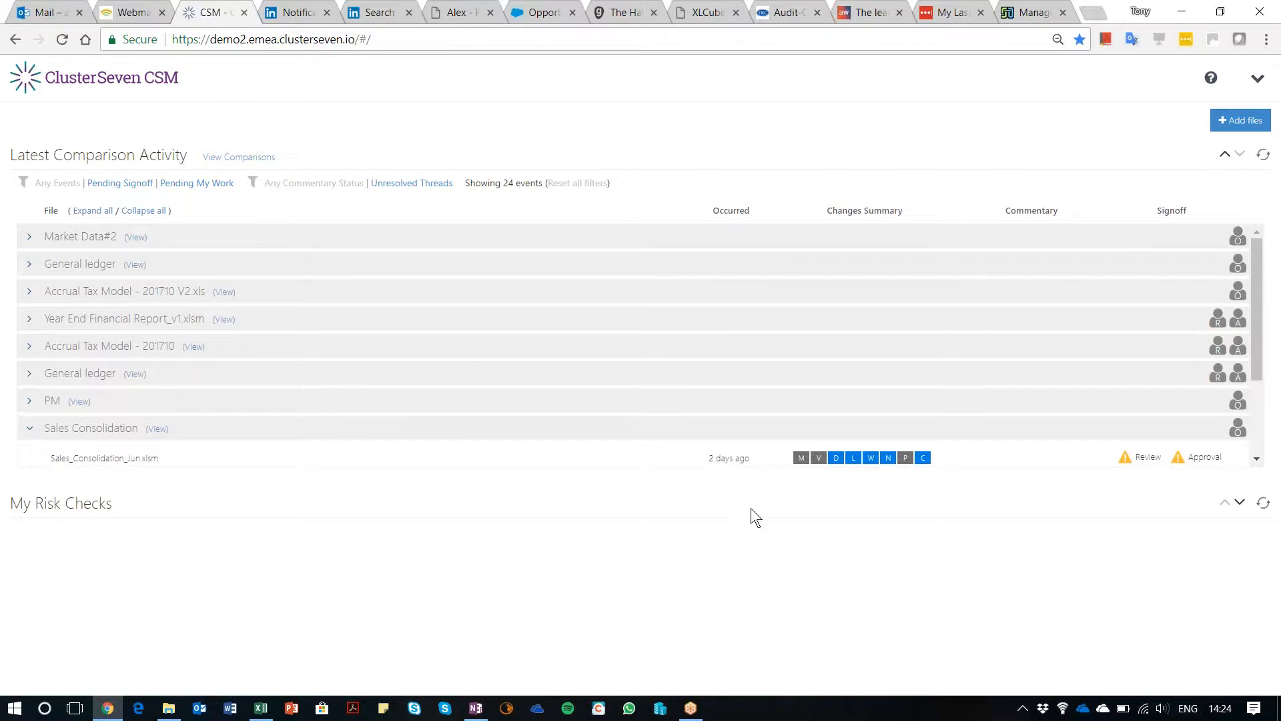
{"action": "left_click", "coordinate": [1259, 449]}
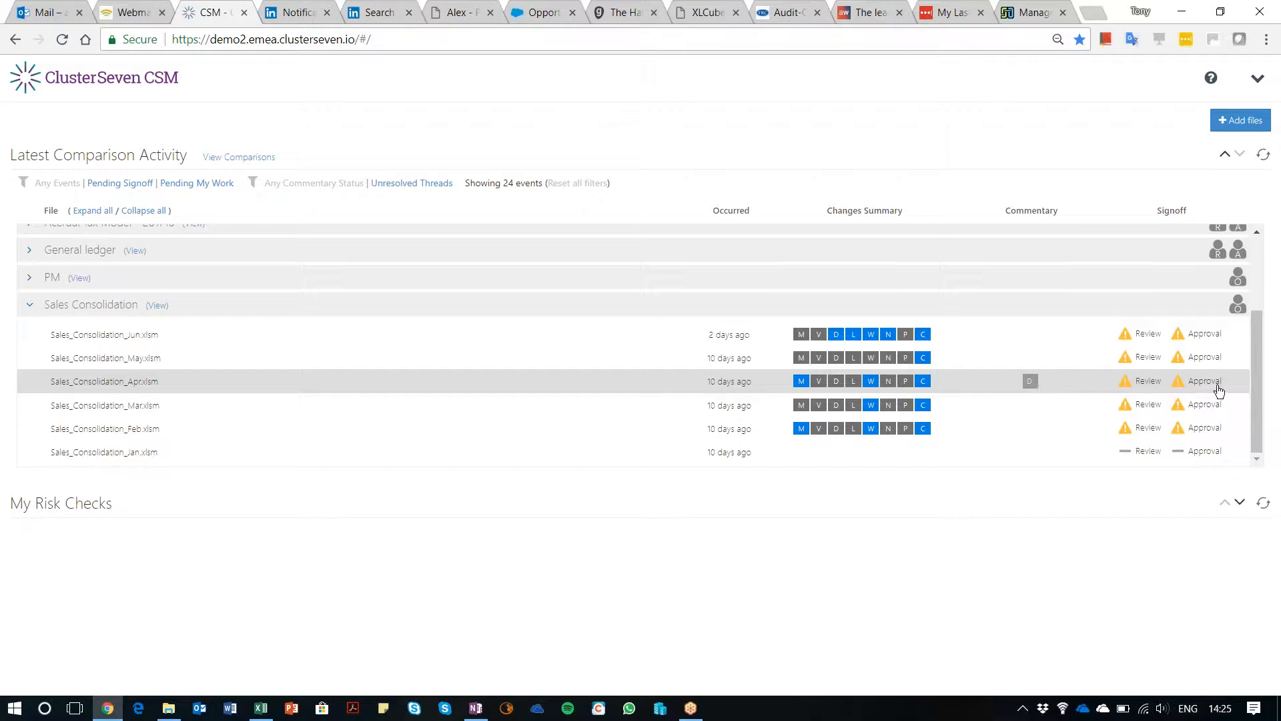
Step: Open the Sales_Consolidation_Apr.xlsm comparison summary and review its cell changes per worksheet
{"action": "left_click", "coordinate": [835, 380]}
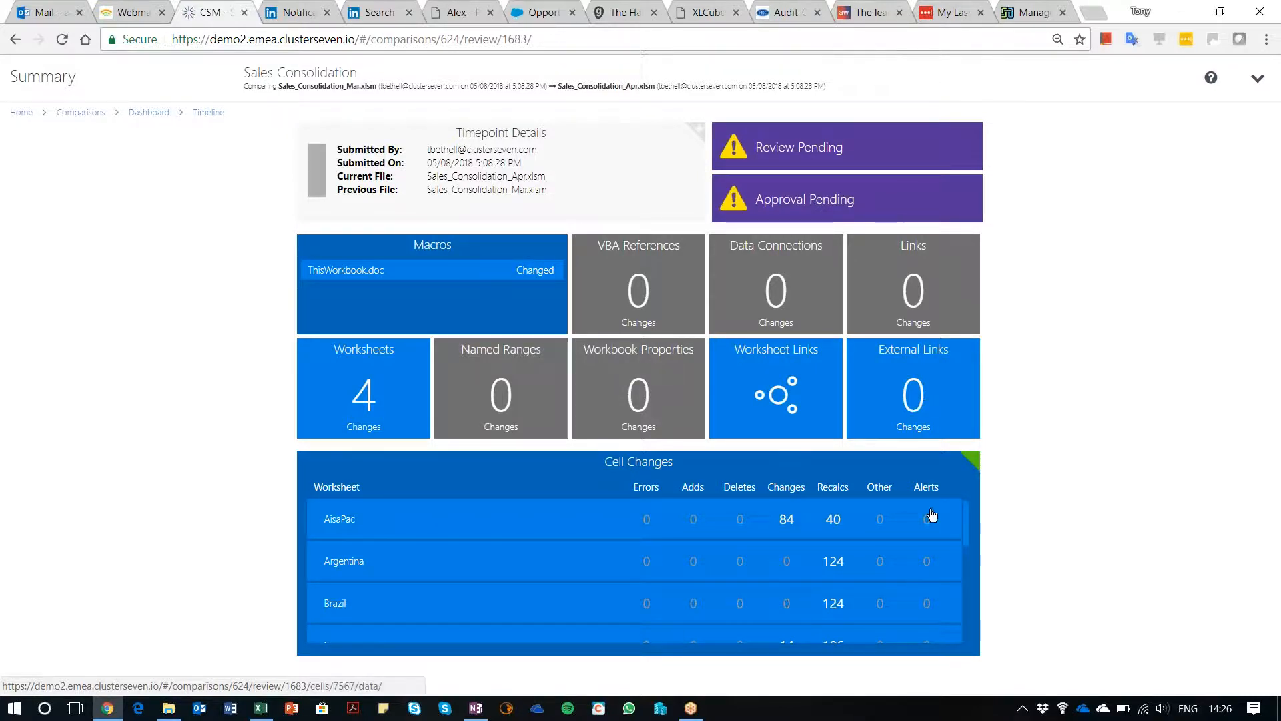
{"action": "scroll", "coordinate": [971, 530], "scroll_direction": "down", "scroll_amount": 1}
{"action": "scroll", "coordinate": [968, 522], "scroll_direction": "up", "scroll_amount": 1}
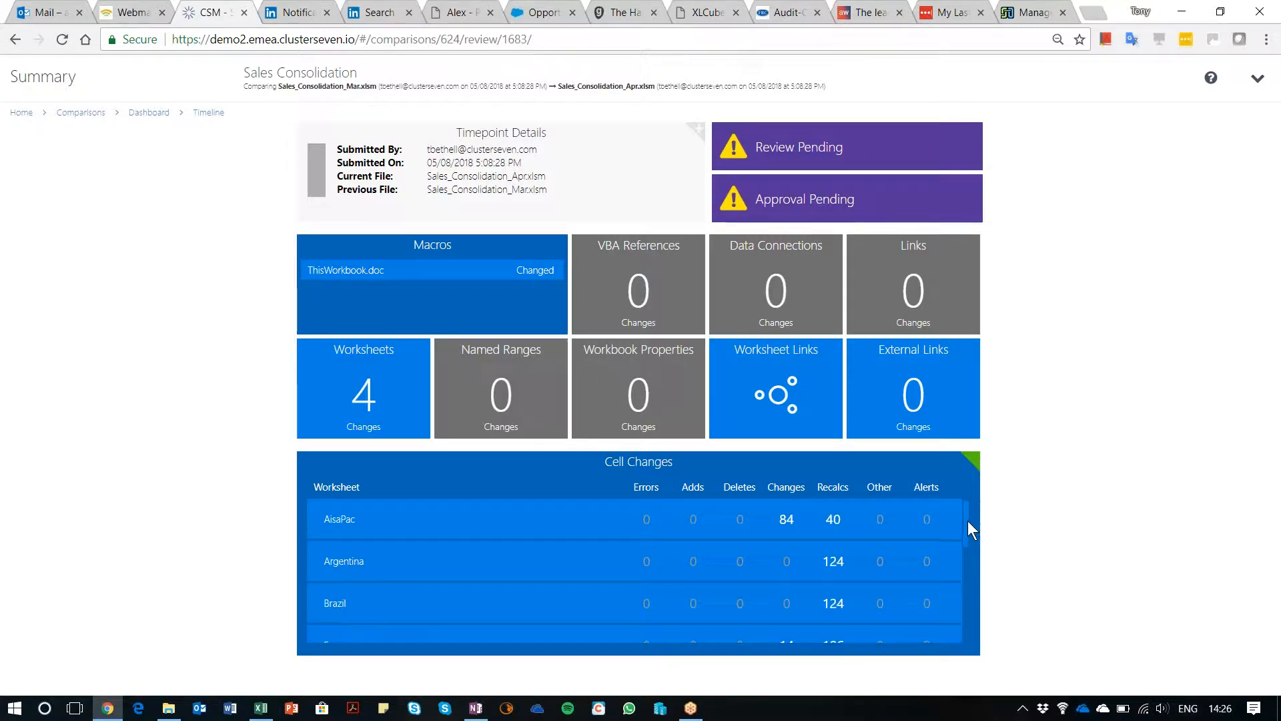
{"action": "scroll", "coordinate": [967, 530], "scroll_direction": "down", "scroll_amount": 1}
{"action": "scroll", "coordinate": [967, 537], "scroll_direction": "up", "scroll_amount": 1}
{"action": "scroll", "coordinate": [967, 534], "scroll_direction": "down", "scroll_amount": 2}
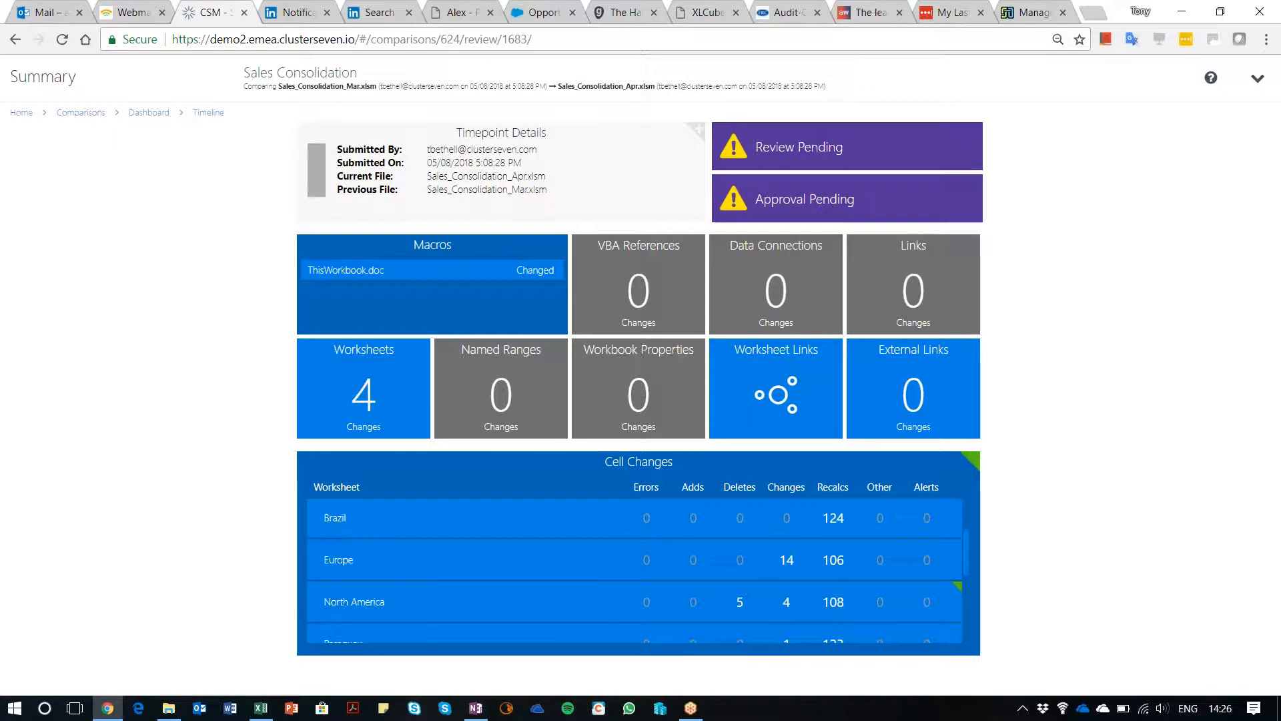
Step: Add a Doc commentary thread reading "all good" to the changed ThisWorkbook.doc macro and check the macro's commentary list
{"action": "left_click", "coordinate": [446, 279]}
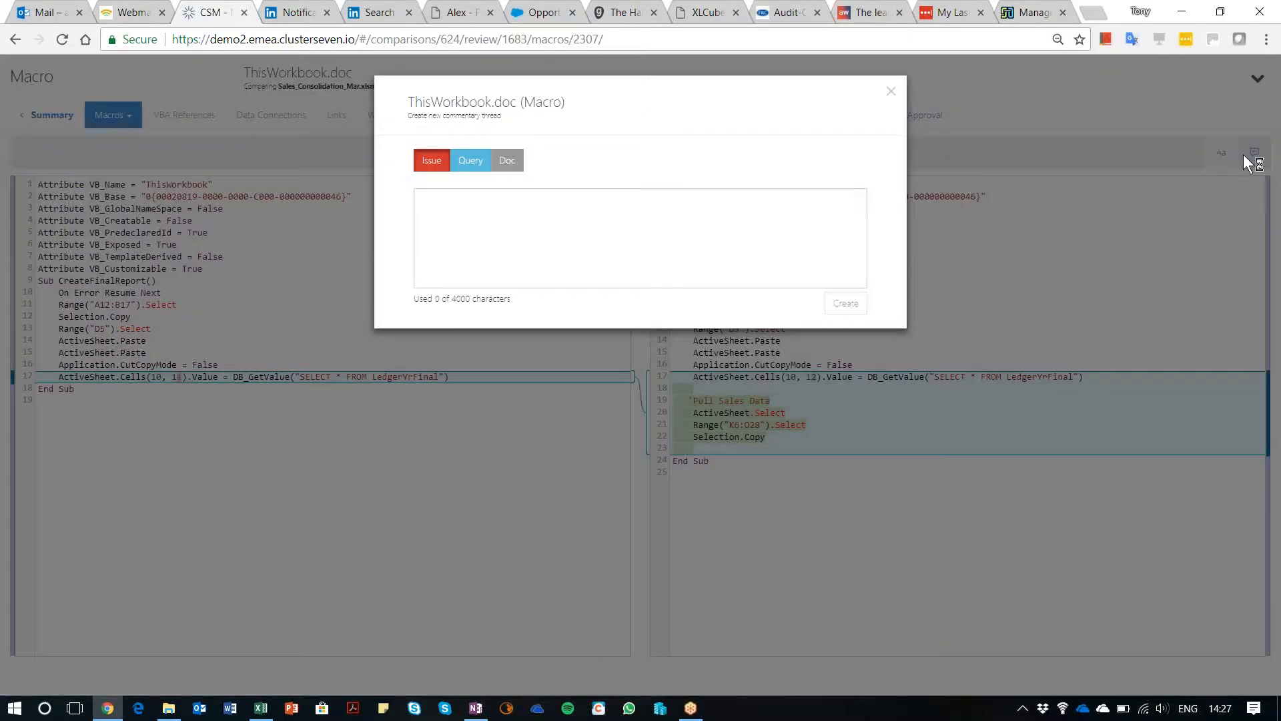
{"action": "type", "text": "allgo"}
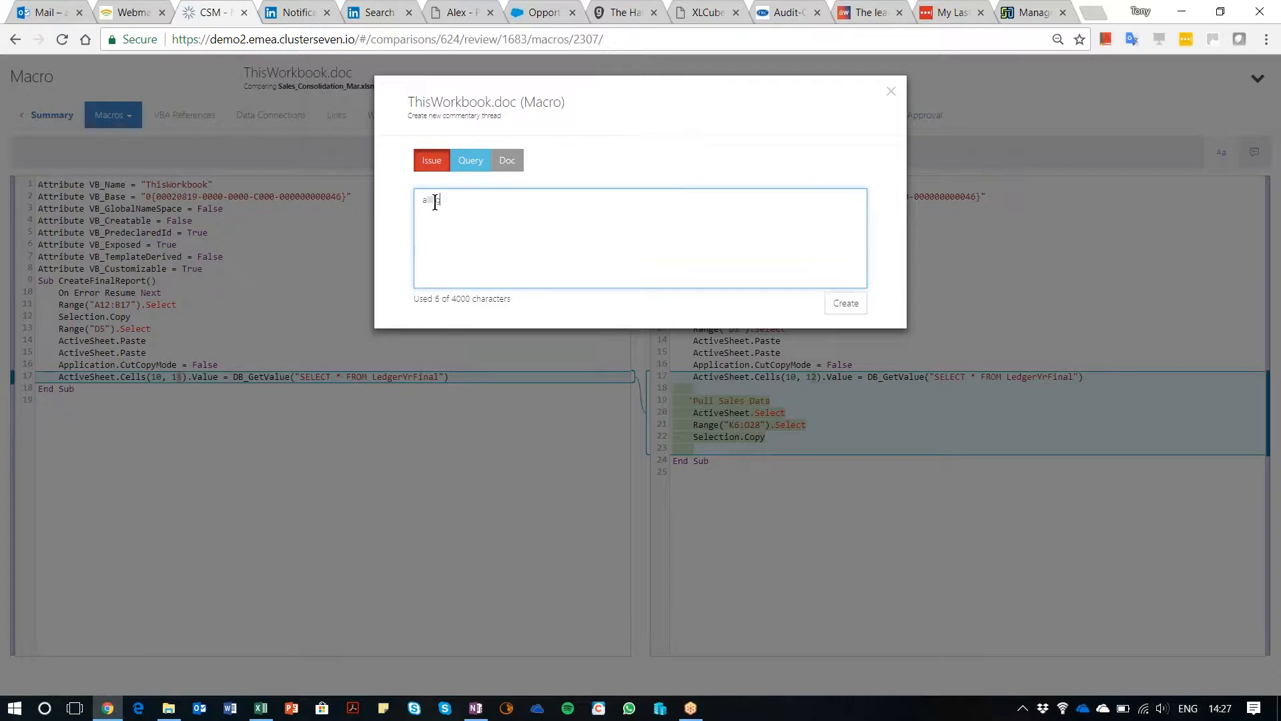
{"action": "type", "text": "ood"}
{"action": "left_click", "coordinate": [430, 199]}
{"action": "key", "text": "BackSpace"}
{"action": "left_click", "coordinate": [509, 164]}
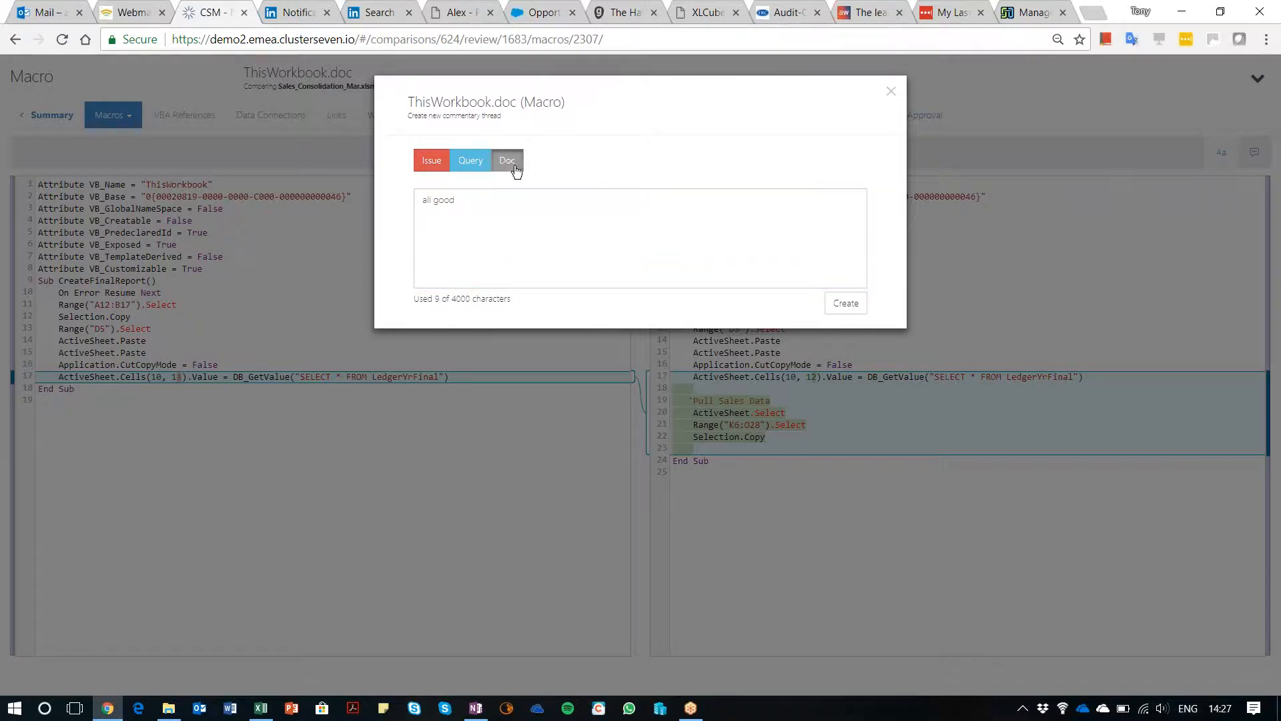
{"action": "left_click", "coordinate": [849, 305]}
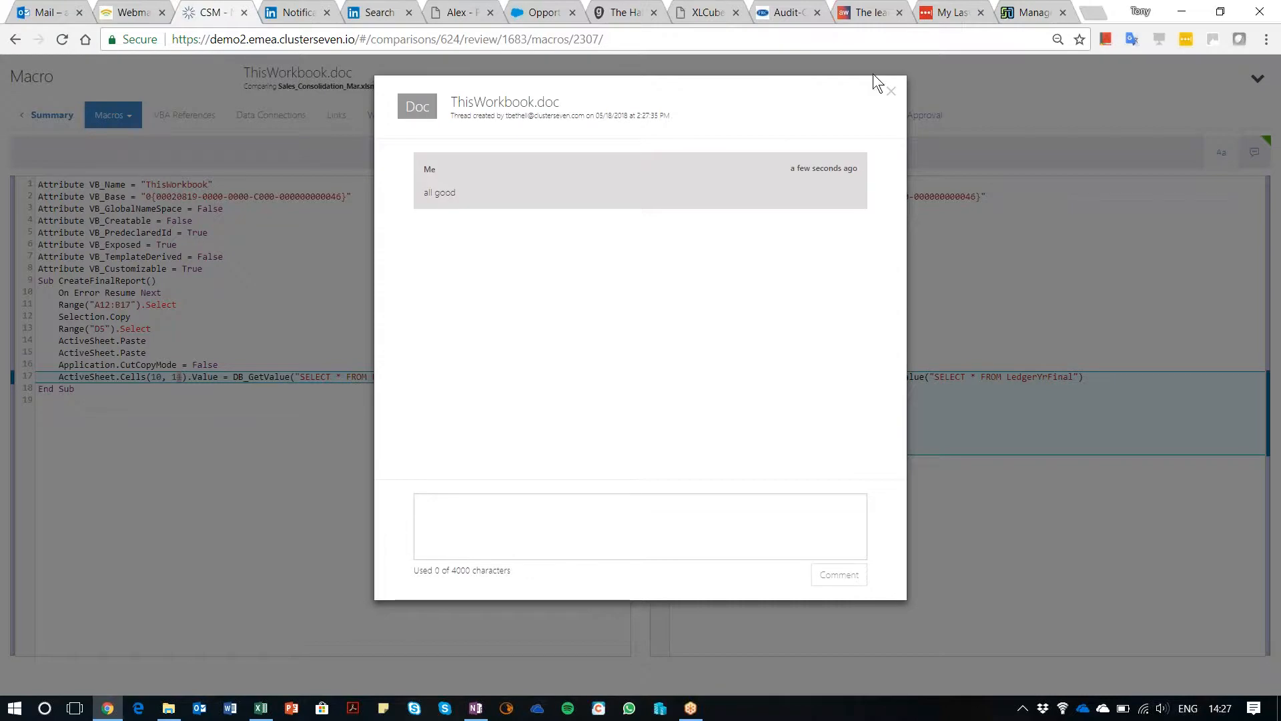
{"action": "left_click", "coordinate": [891, 91]}
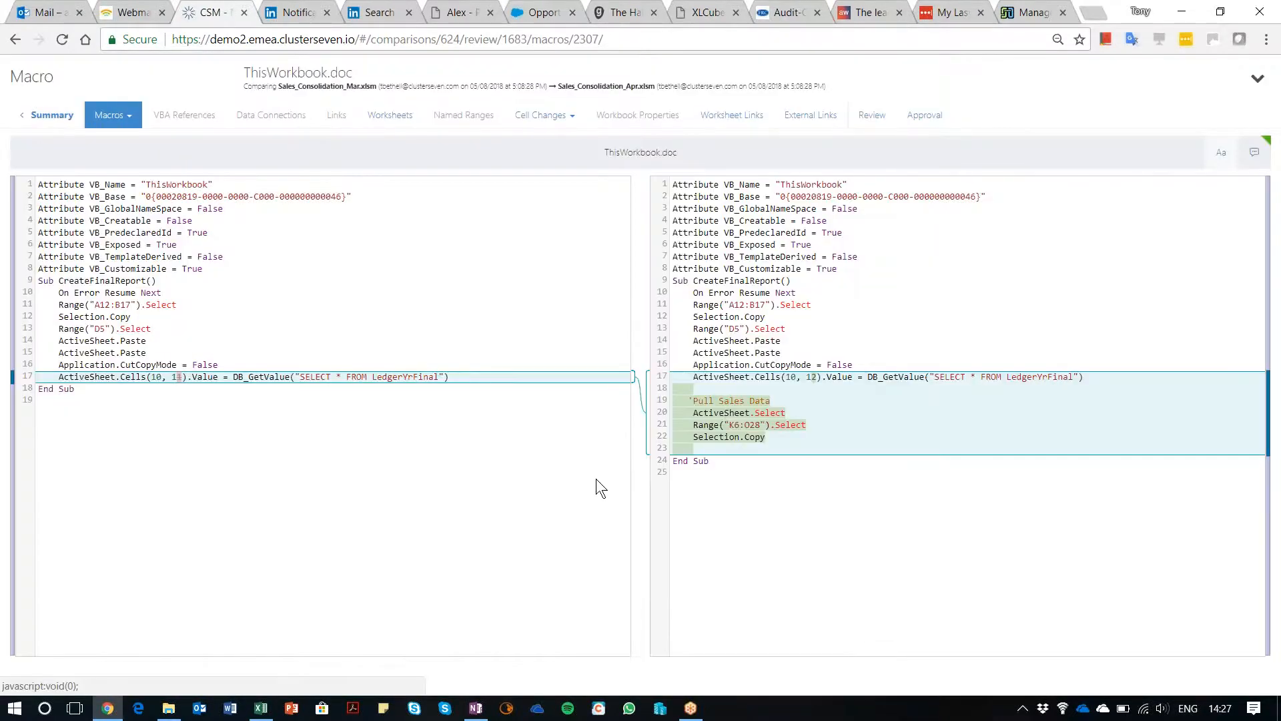
{"action": "left_click", "coordinate": [1255, 152]}
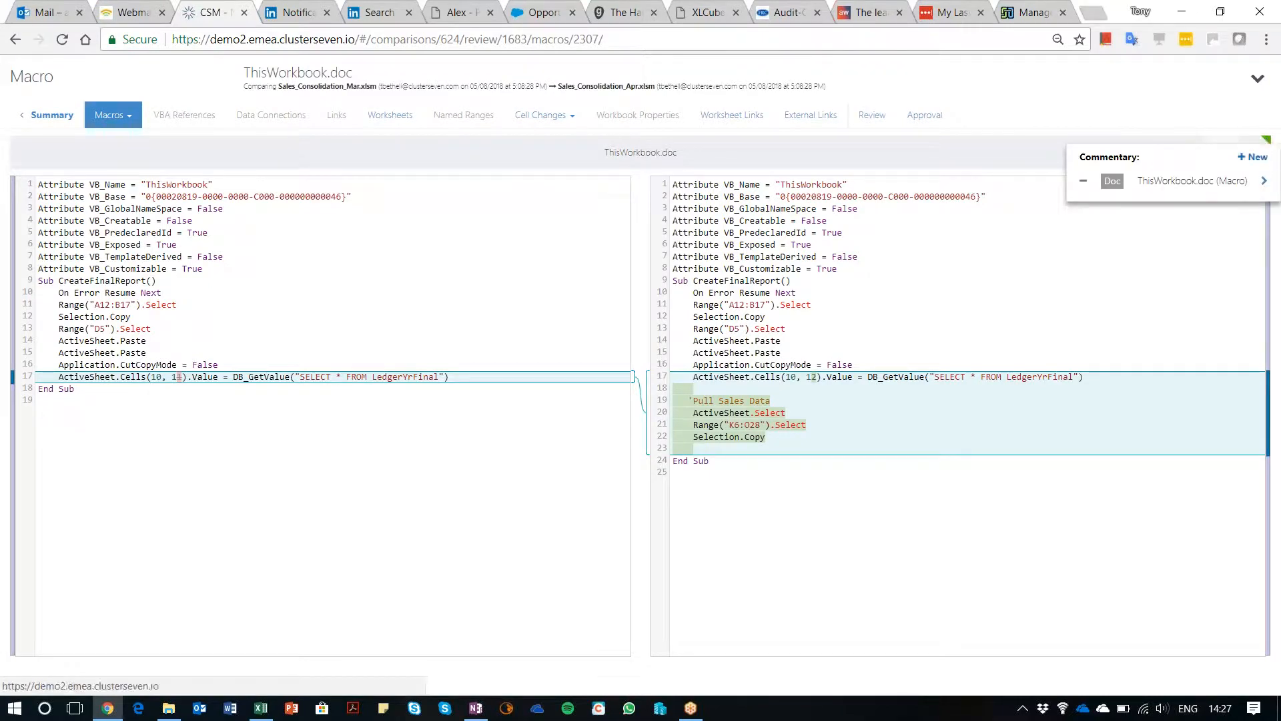
{"action": "left_click", "coordinate": [1207, 243]}
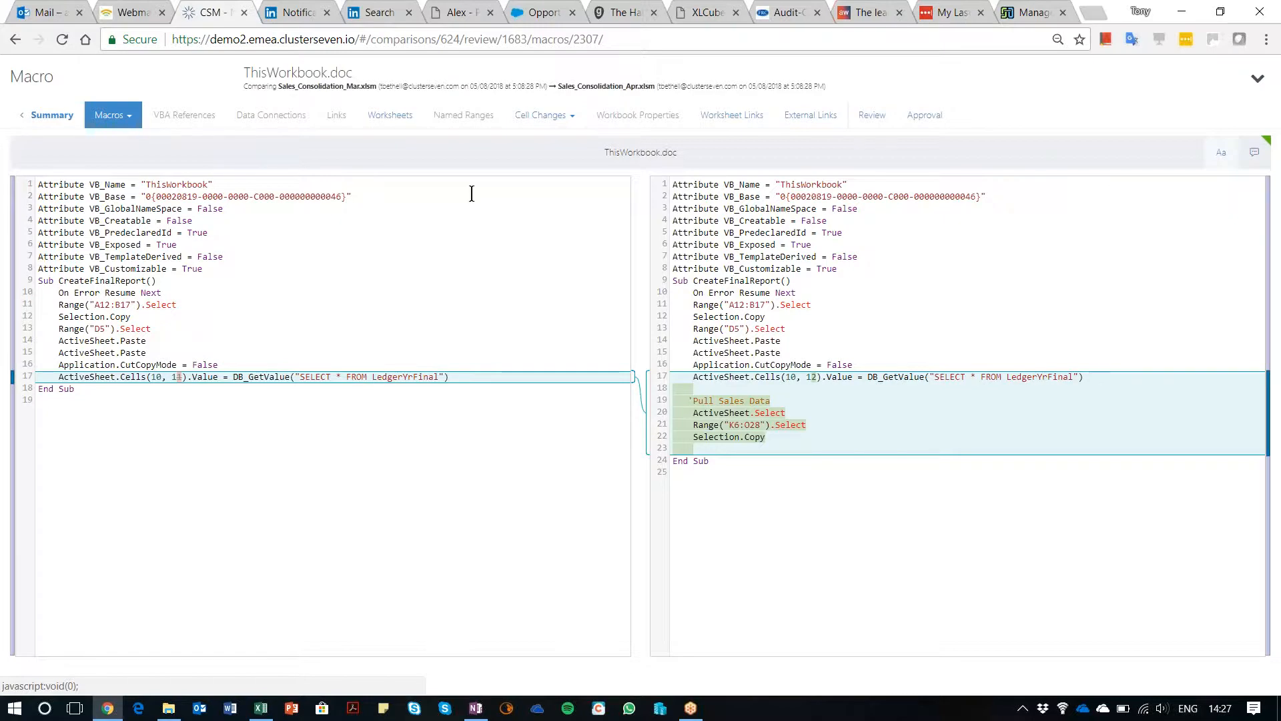
Step: View the worksheet additions between the two versions, and reposition the Europe node in the worksheet links diagram
{"action": "left_click", "coordinate": [385, 118]}
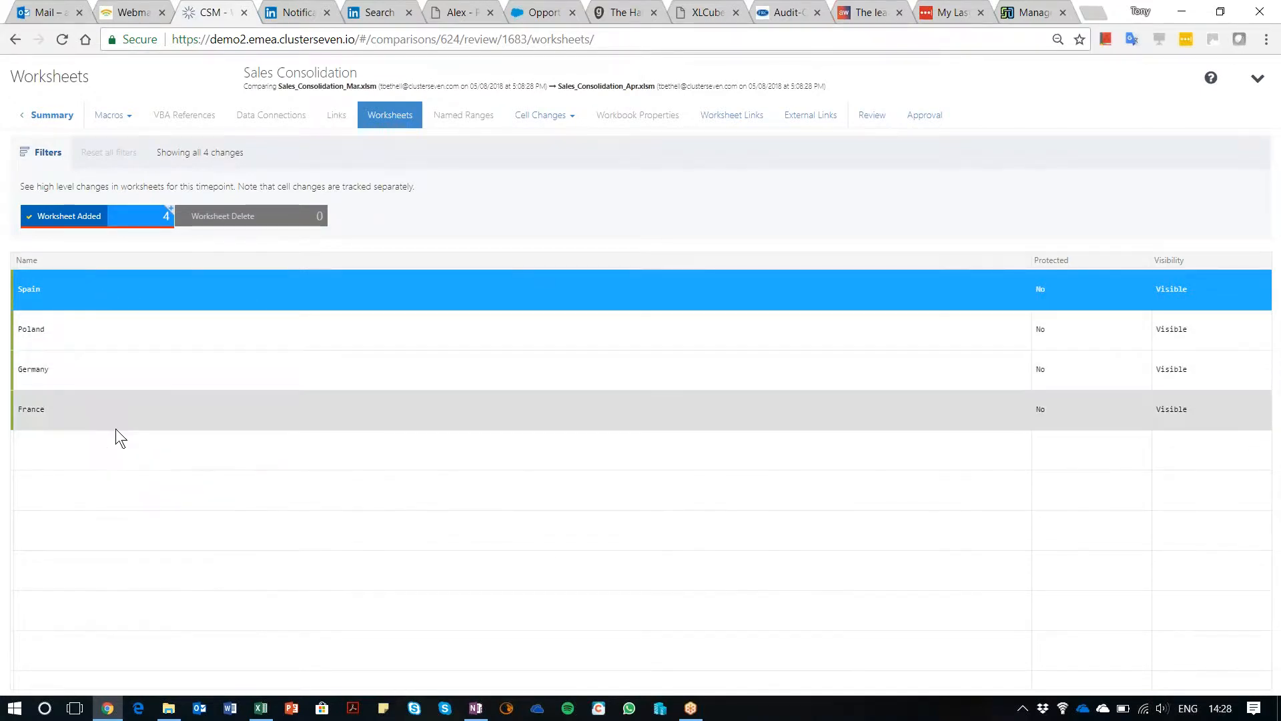
{"action": "left_click", "coordinate": [733, 124]}
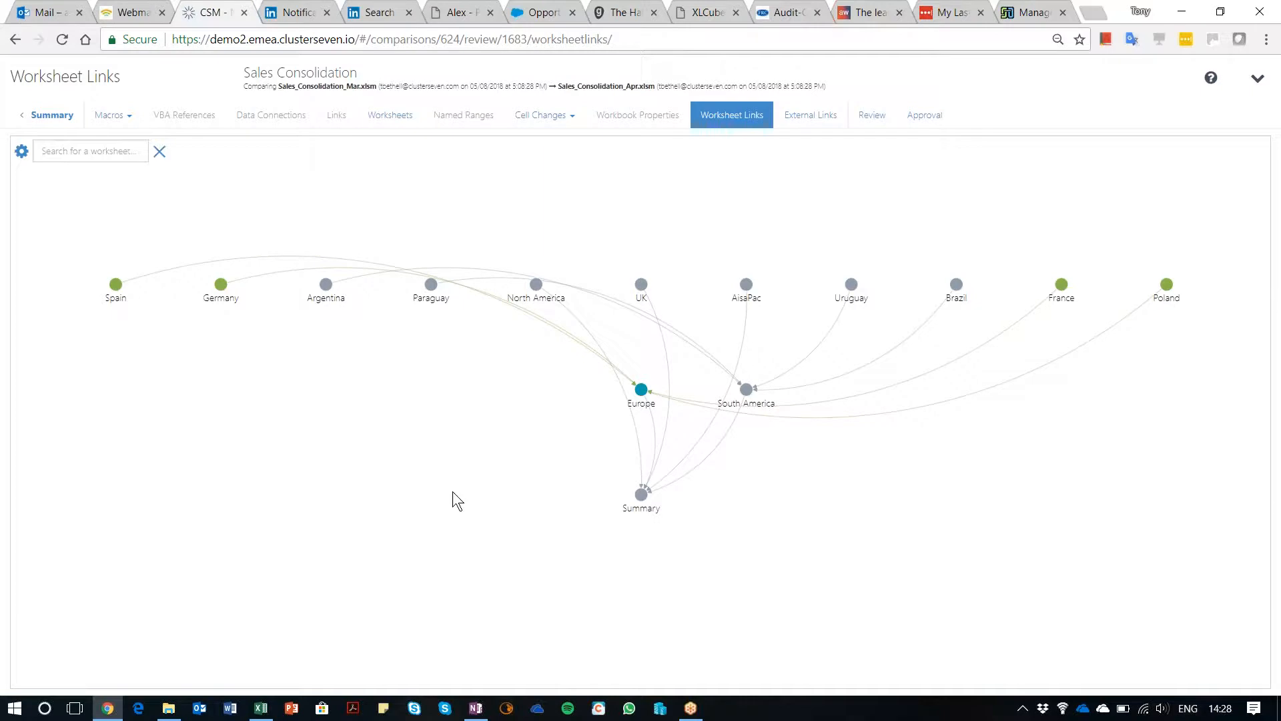
{"action": "left_click_drag", "start_coordinate": [641, 389], "coordinate": [508, 456]}
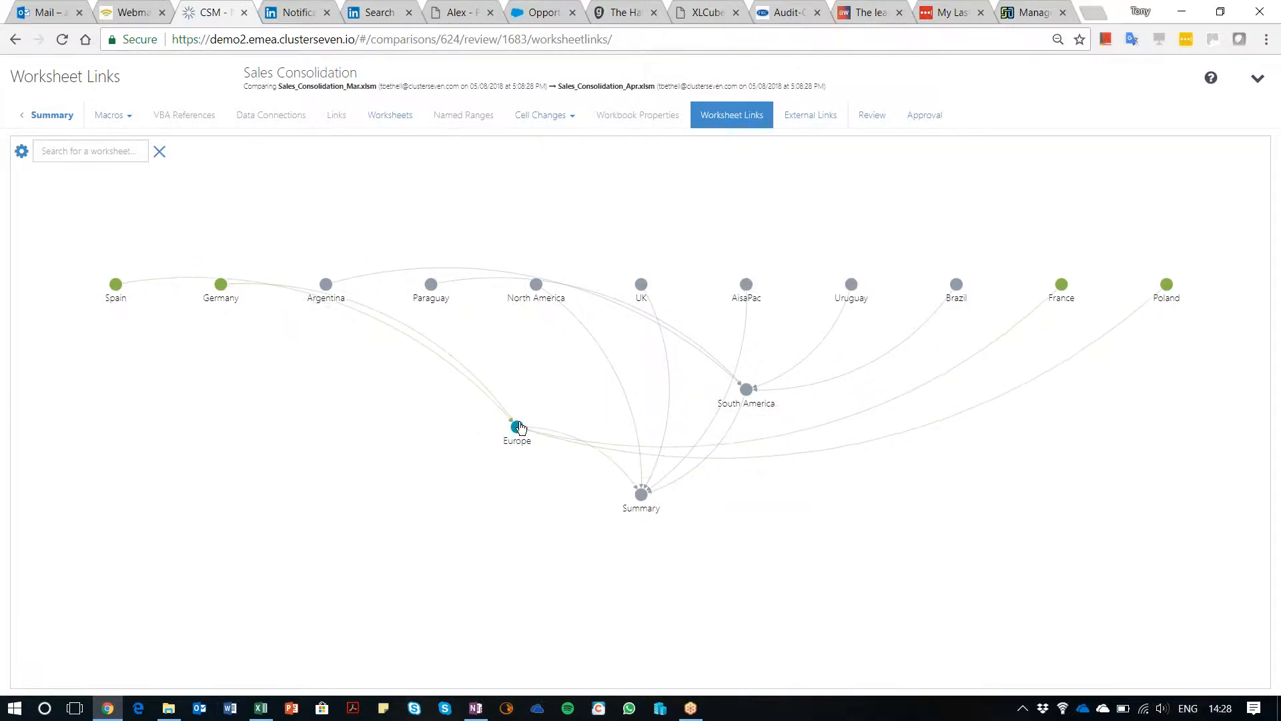
Step: Change the worksheet links diagram from the data flow arrangement to Automatic Layout
{"action": "left_click", "coordinate": [21, 151]}
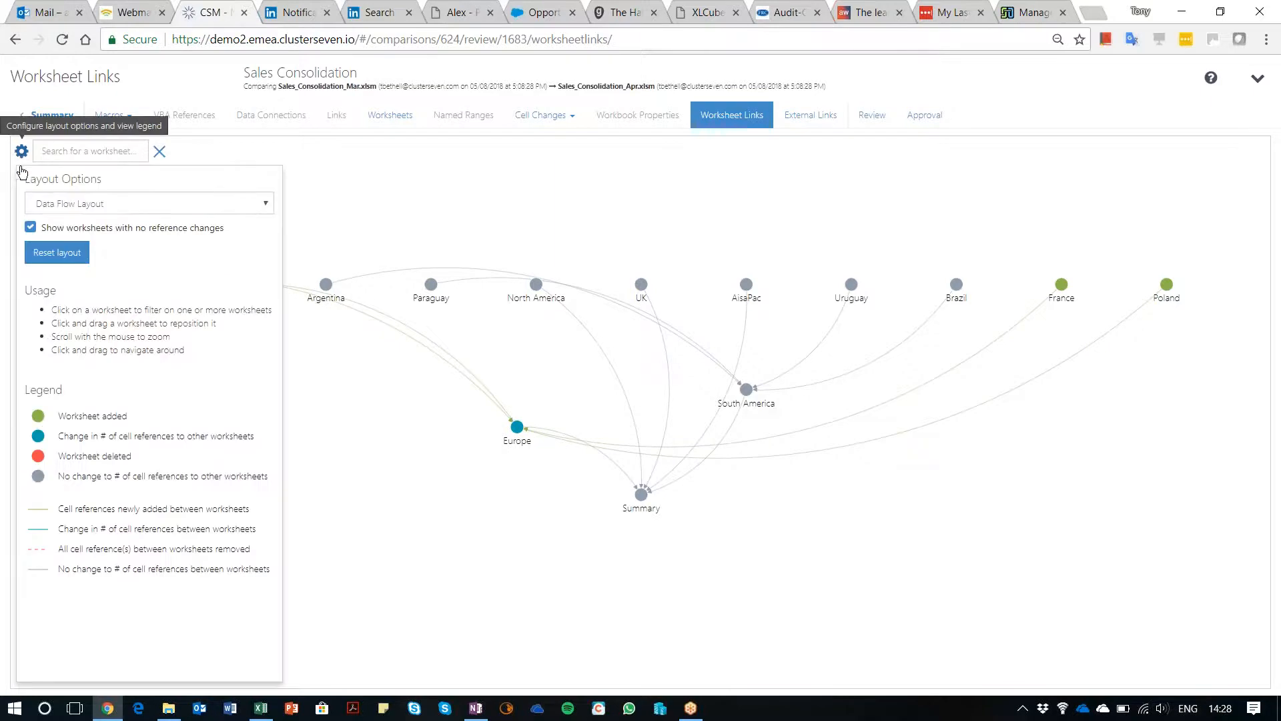
{"action": "left_click", "coordinate": [267, 205]}
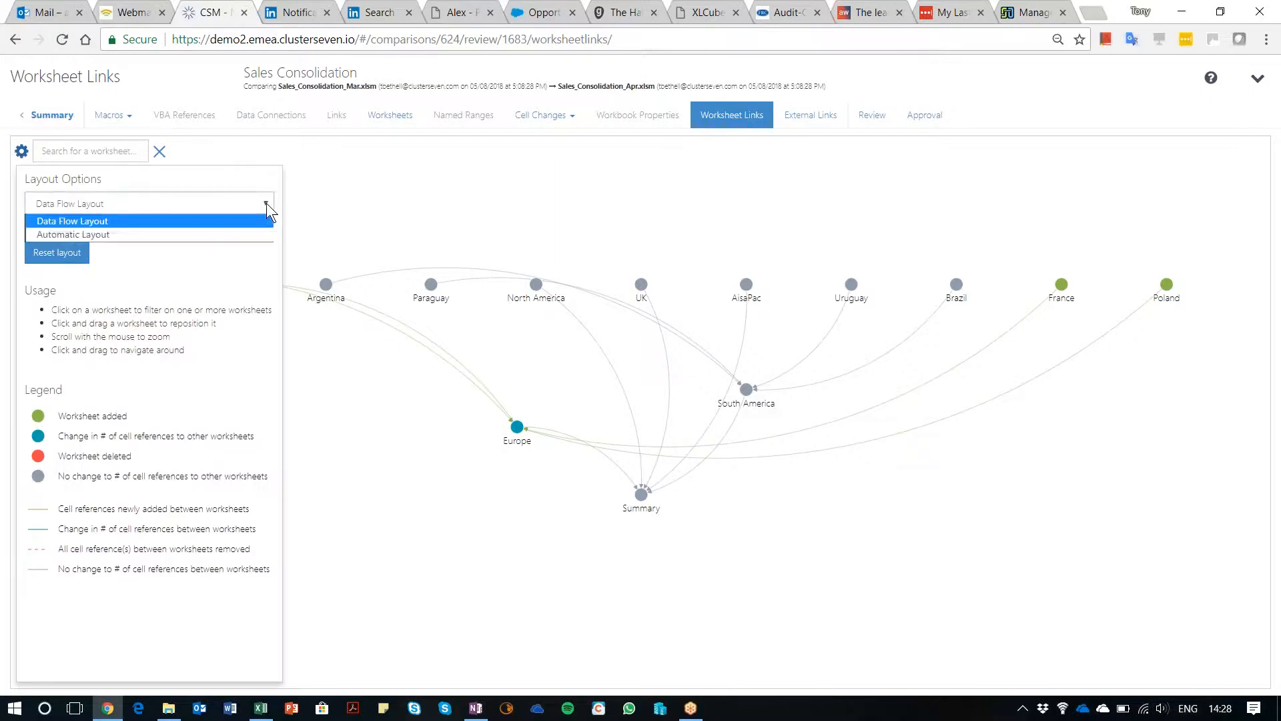
{"action": "left_click", "coordinate": [229, 231]}
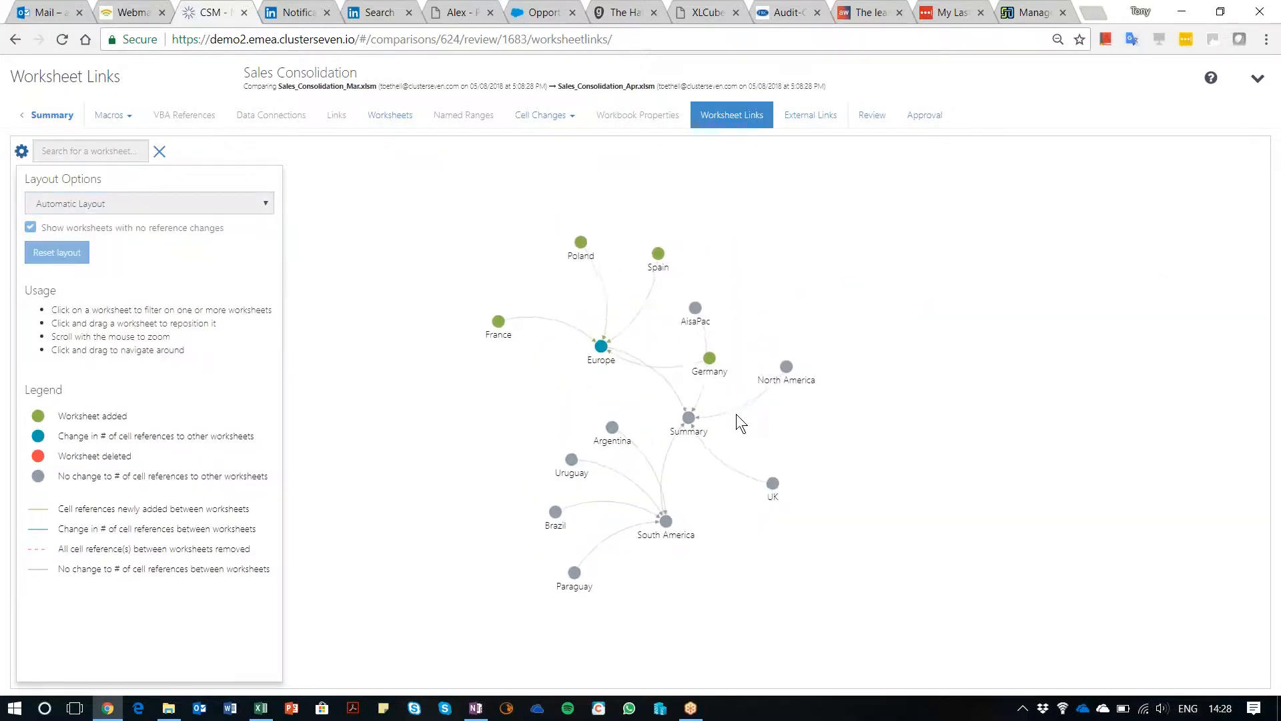
Step: Filter the links diagram on Europe to inspect its cell reference changes, clear that filter, and filter on South America
{"action": "left_click", "coordinate": [597, 341]}
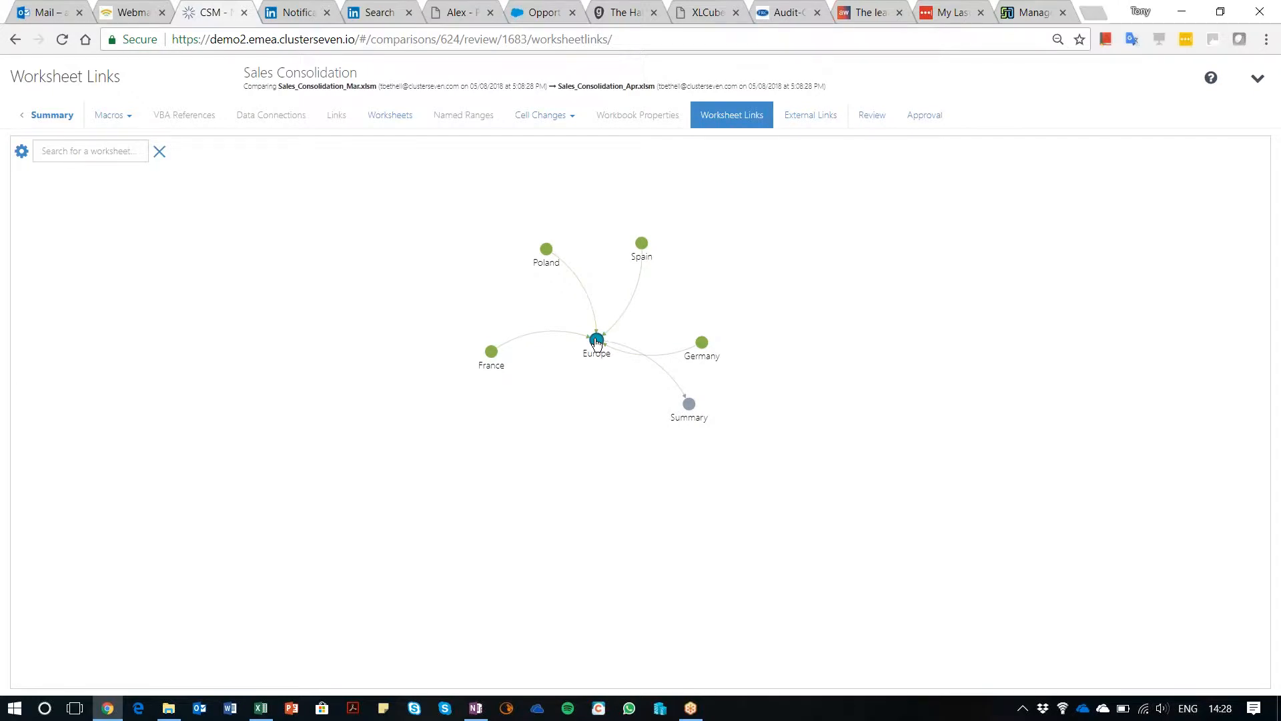
{"action": "mouse_move", "coordinate": [596, 343]}
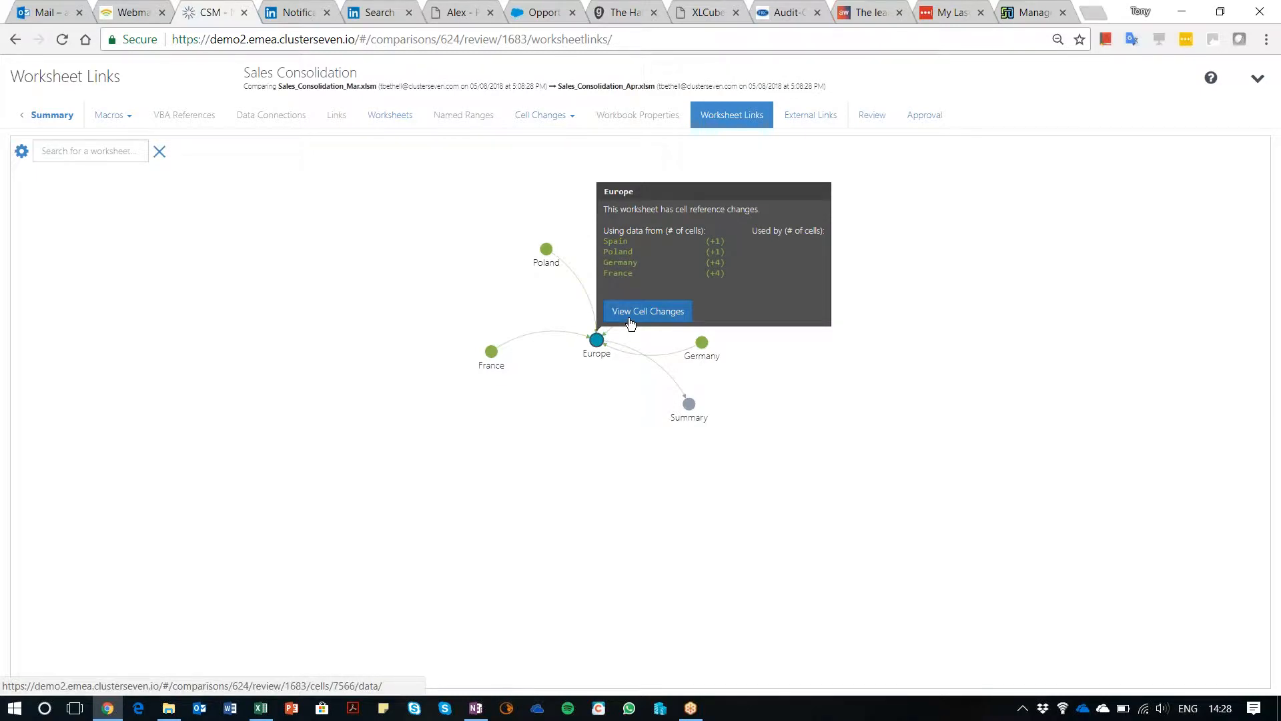
{"action": "left_click", "coordinate": [598, 342]}
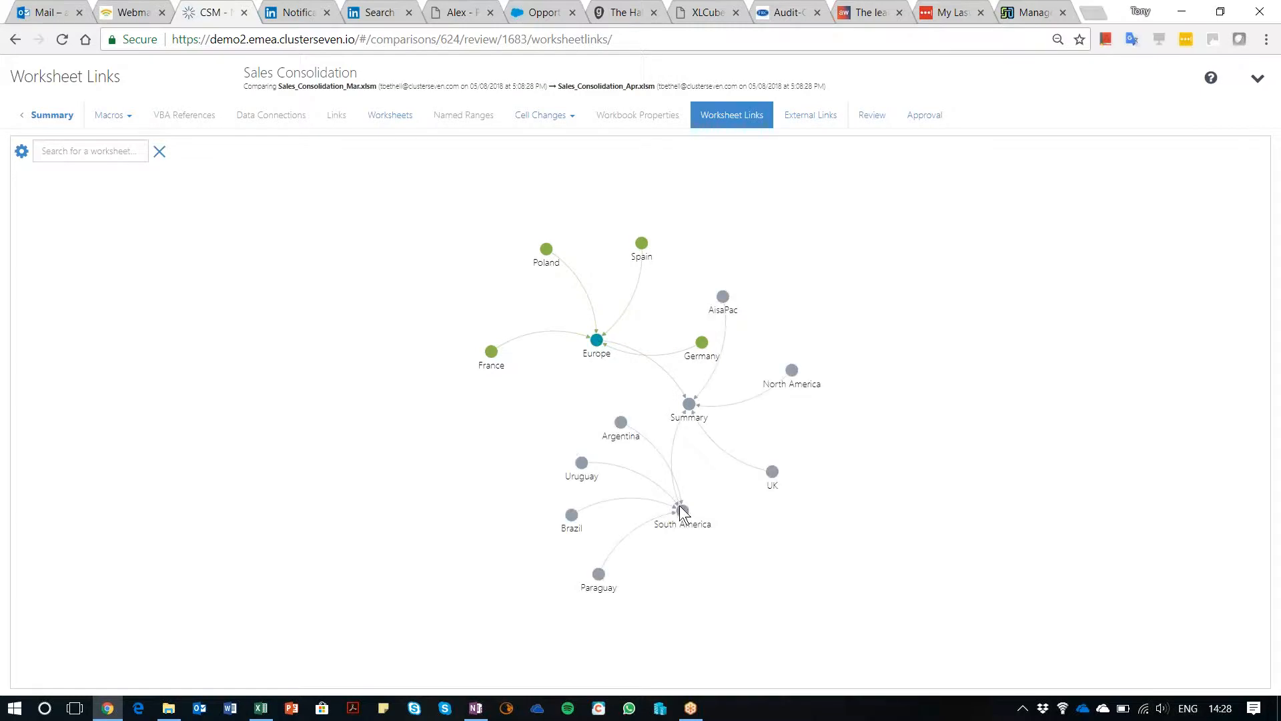
{"action": "left_click", "coordinate": [682, 512]}
{"action": "left_click", "coordinate": [683, 513]}
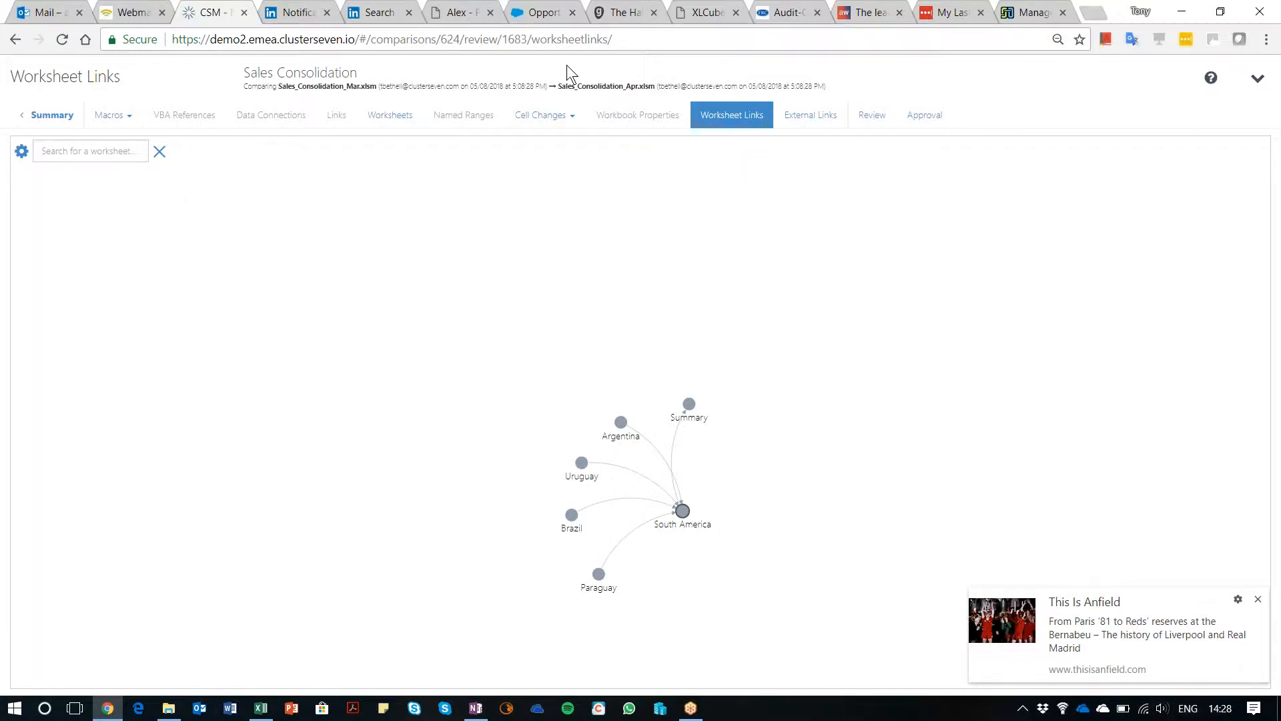
Step: Open the cell changes for the North America worksheet
{"action": "left_click", "coordinate": [552, 125]}
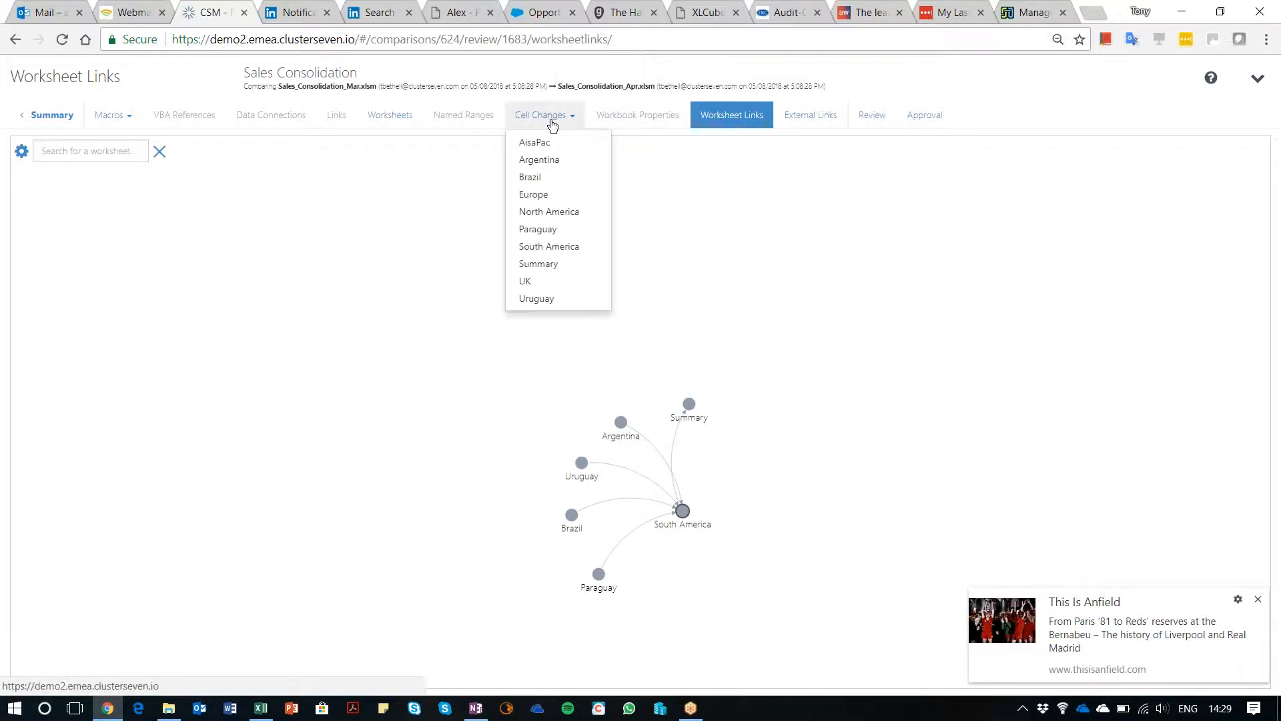
{"action": "left_click", "coordinate": [550, 212]}
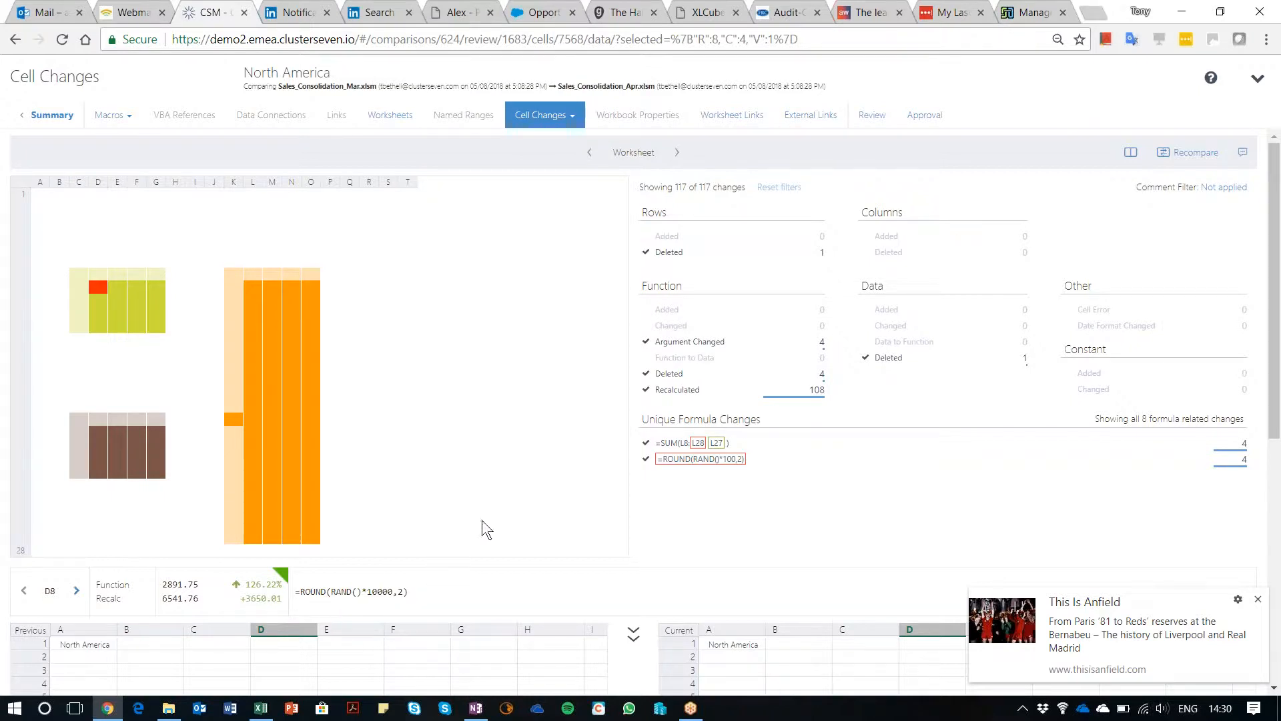
Step: Exclude recalculated functions from the North America cell changes, and reset the filters
{"action": "left_click", "coordinate": [646, 393]}
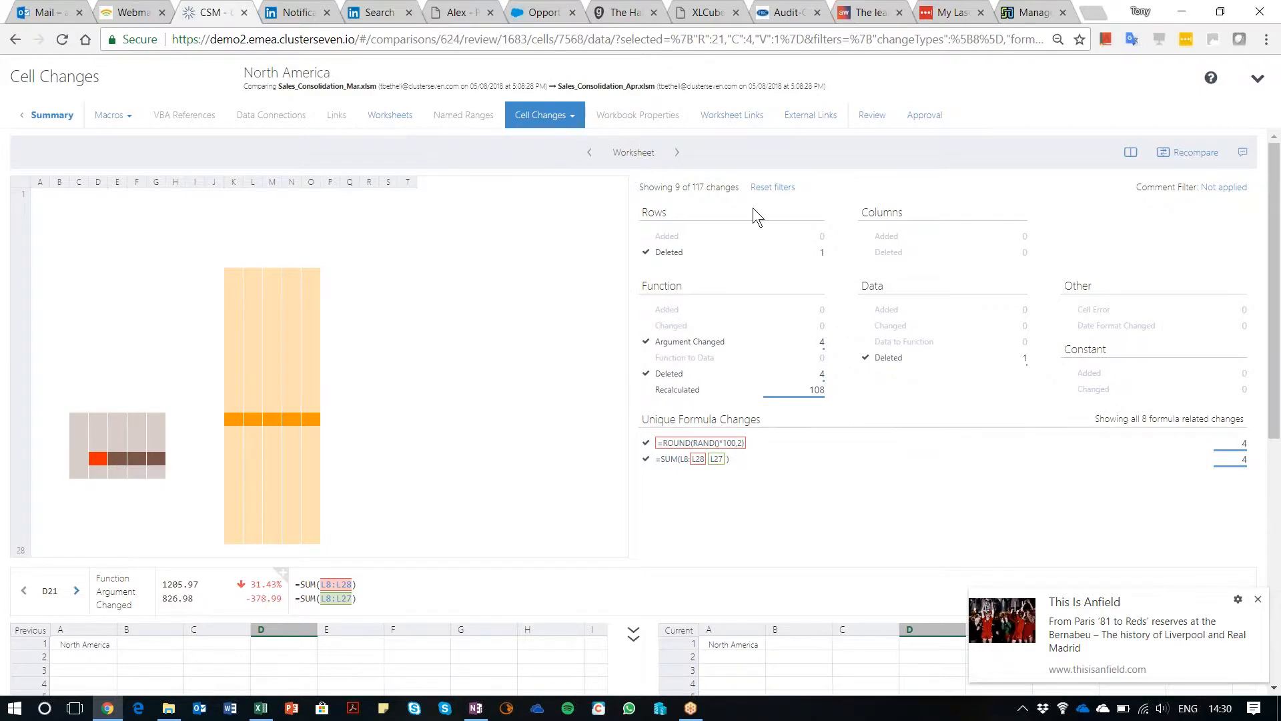
{"action": "left_click", "coordinate": [765, 189]}
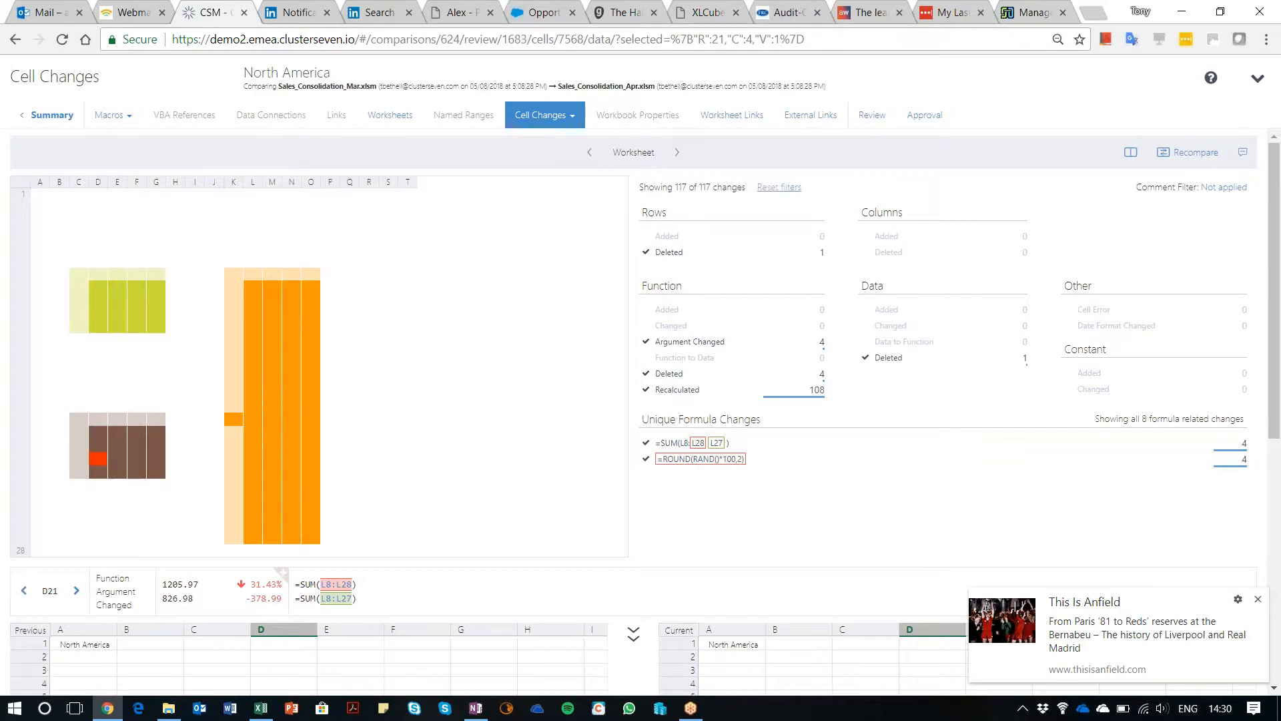
Step: Filter the changes on the deleted =ROUND(RAND()*100,2) formula, and compare the affected row in the previous and current grids
{"action": "left_click", "coordinate": [692, 460]}
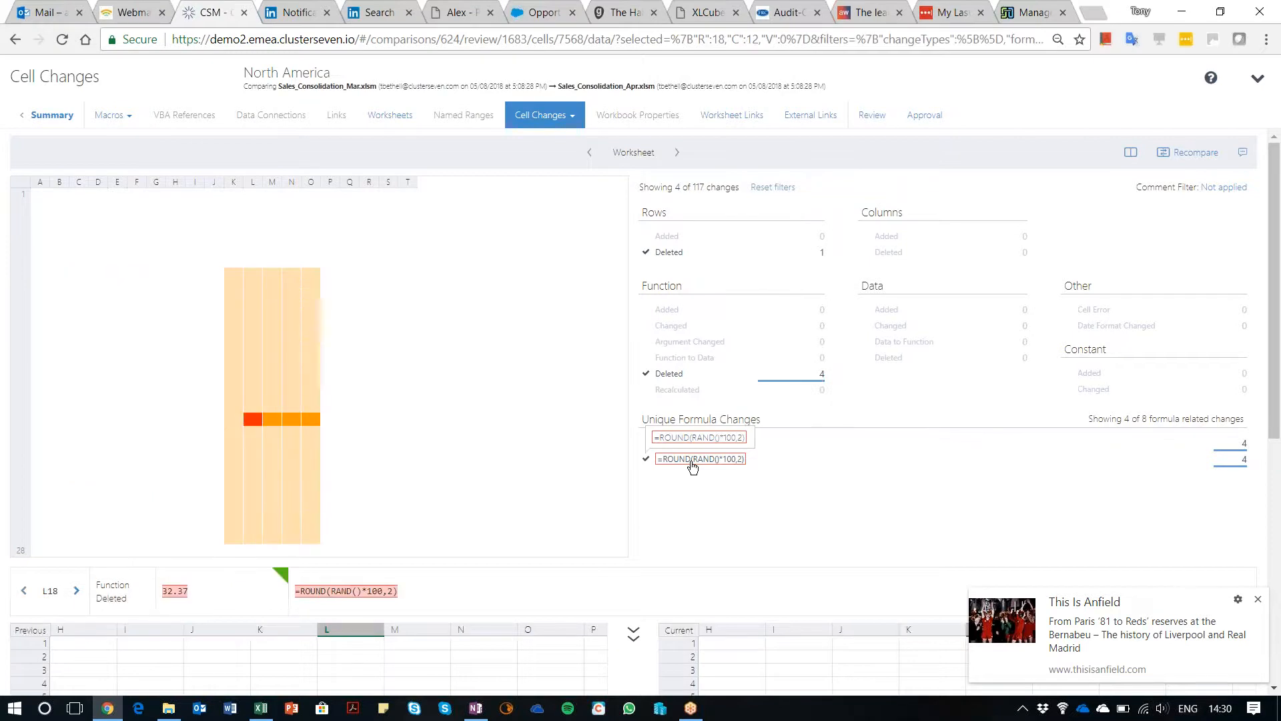
{"action": "mouse_move", "coordinate": [254, 419]}
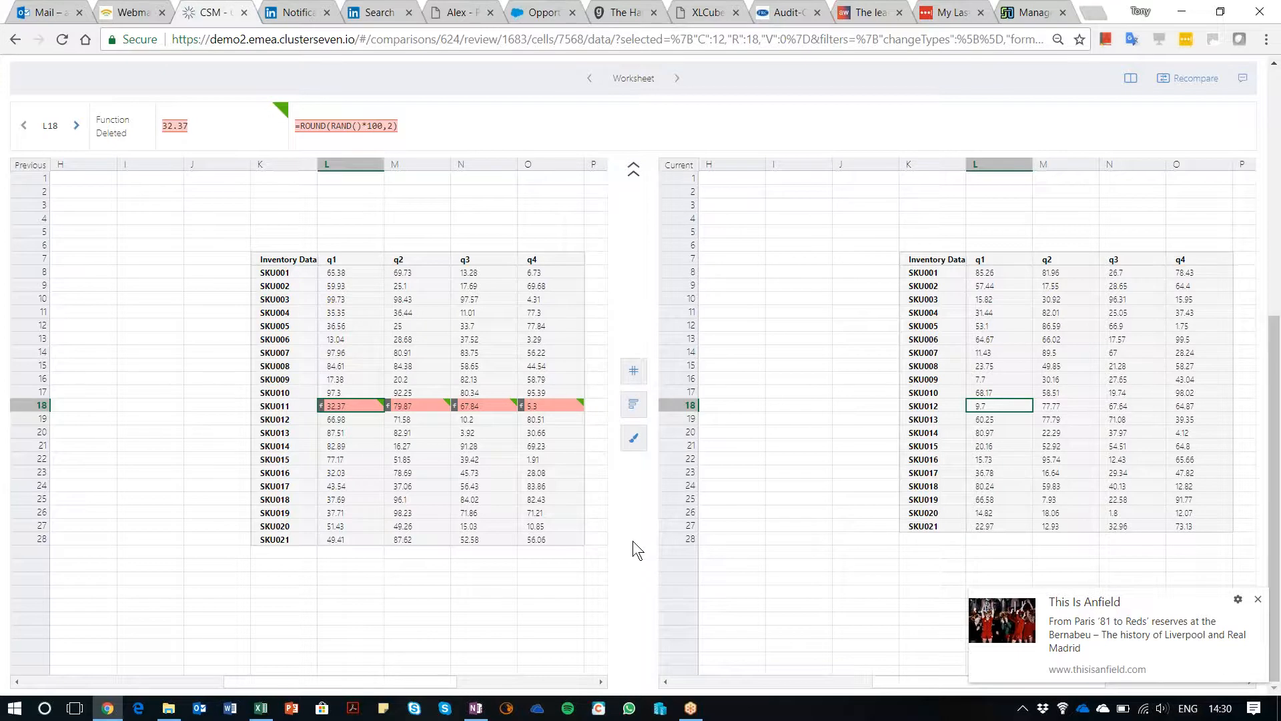
{"action": "mouse_move", "coordinate": [635, 377]}
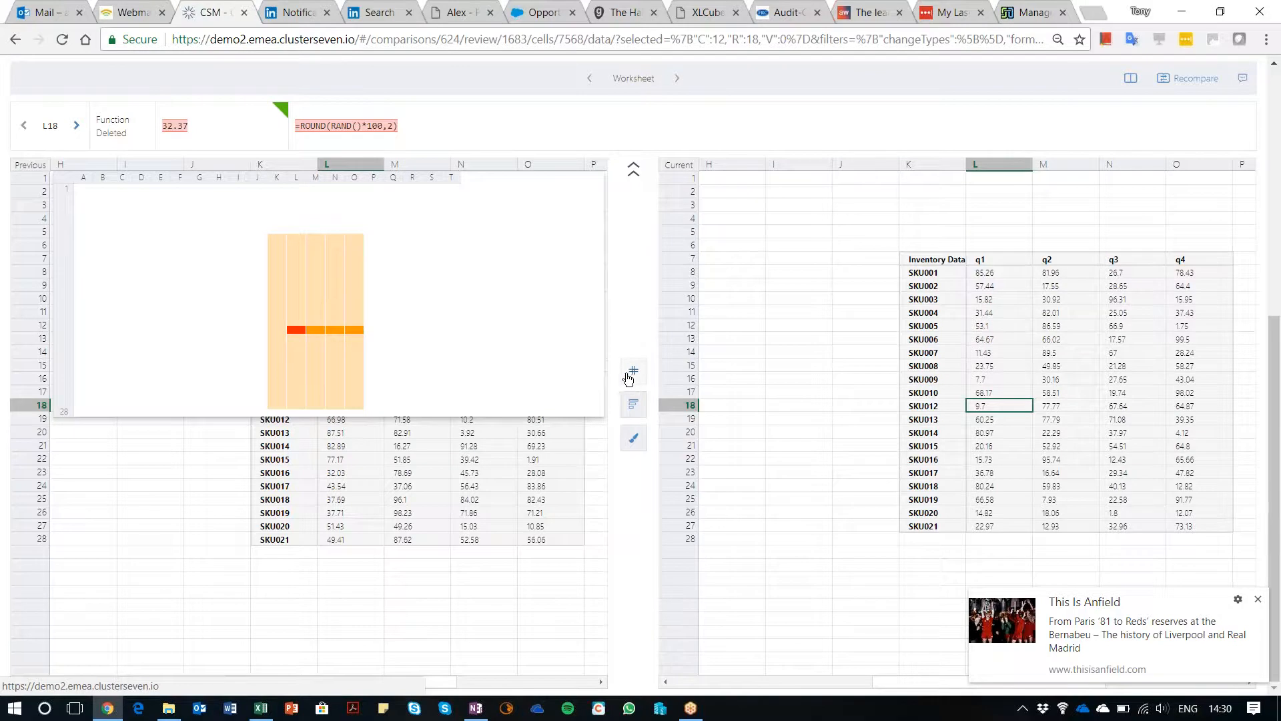
{"action": "mouse_move", "coordinate": [637, 414]}
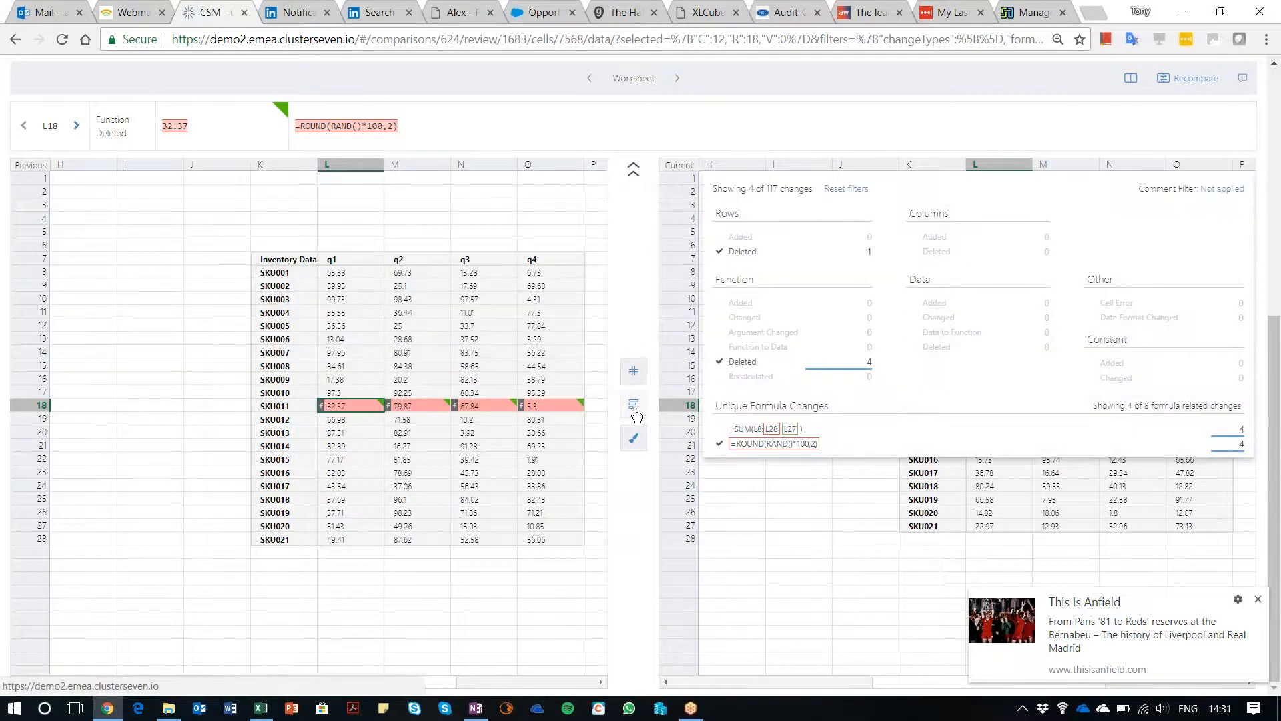
{"action": "mouse_move", "coordinate": [635, 440]}
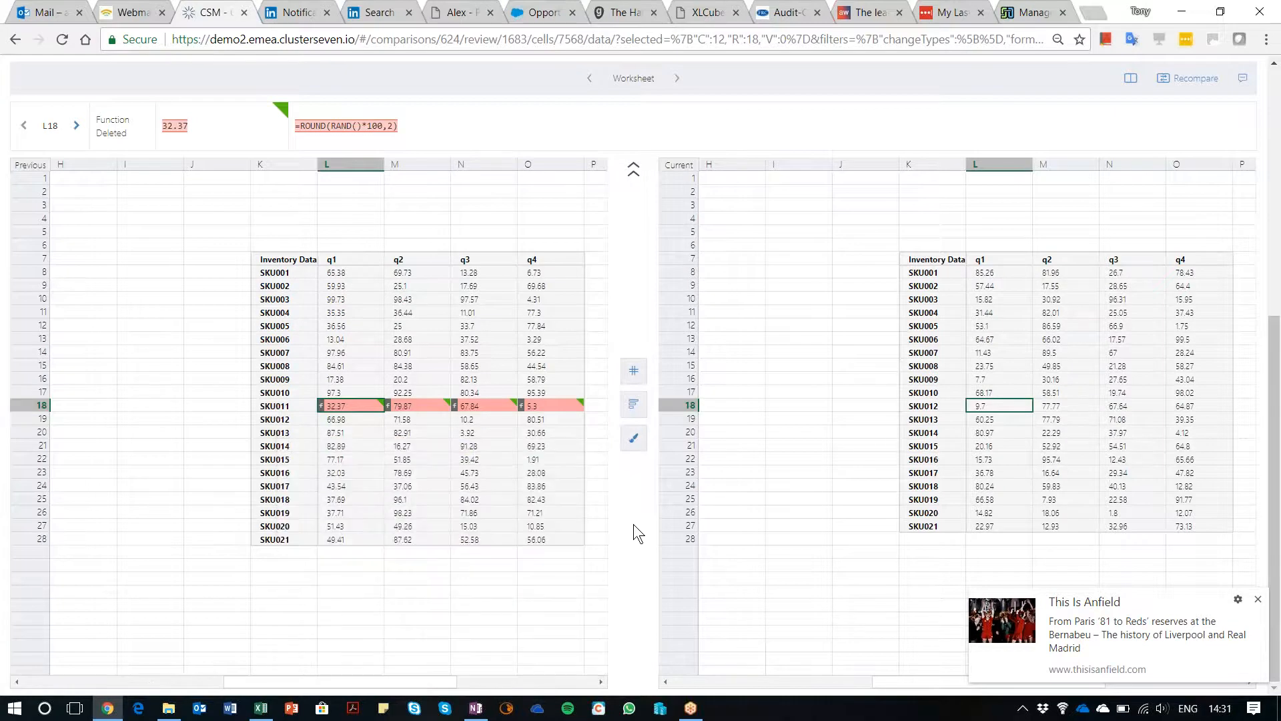
{"action": "left_click", "coordinate": [633, 171]}
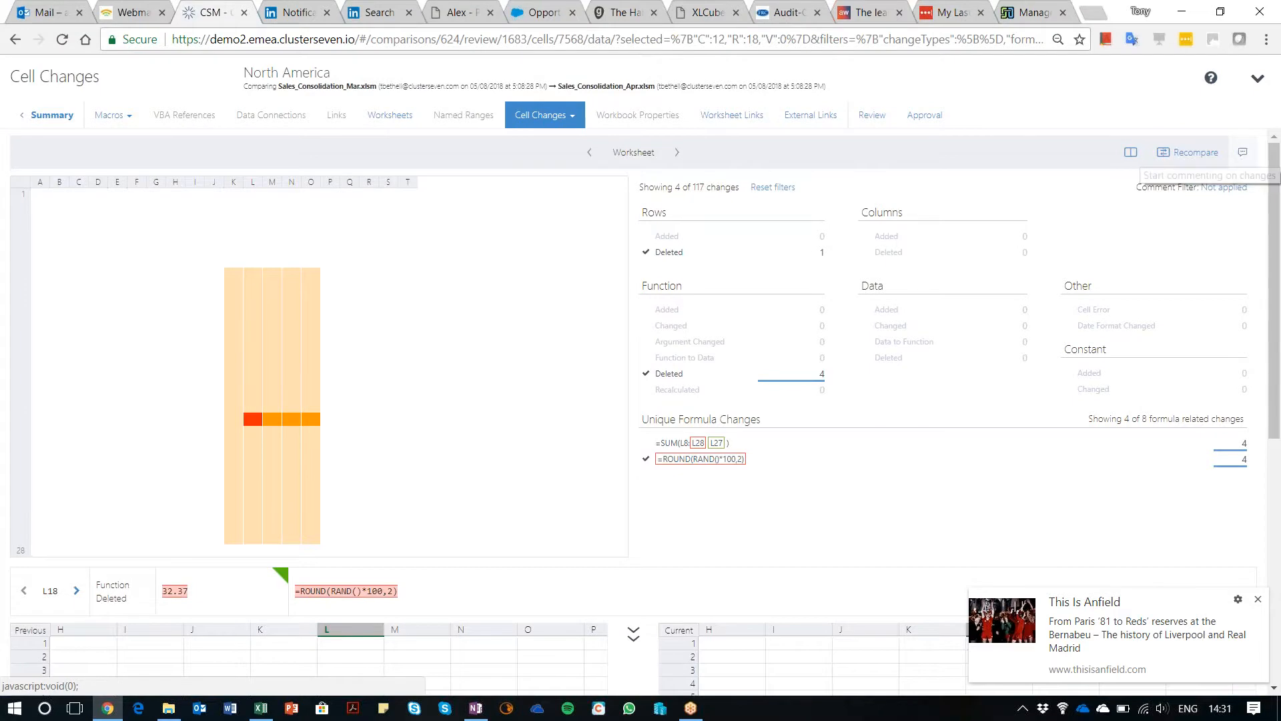
Step: Write a Query comment reading "why was this row deleted" and try to save it
{"action": "scroll", "coordinate": [633, 400], "scroll_direction": "down", "scroll_amount": 5}
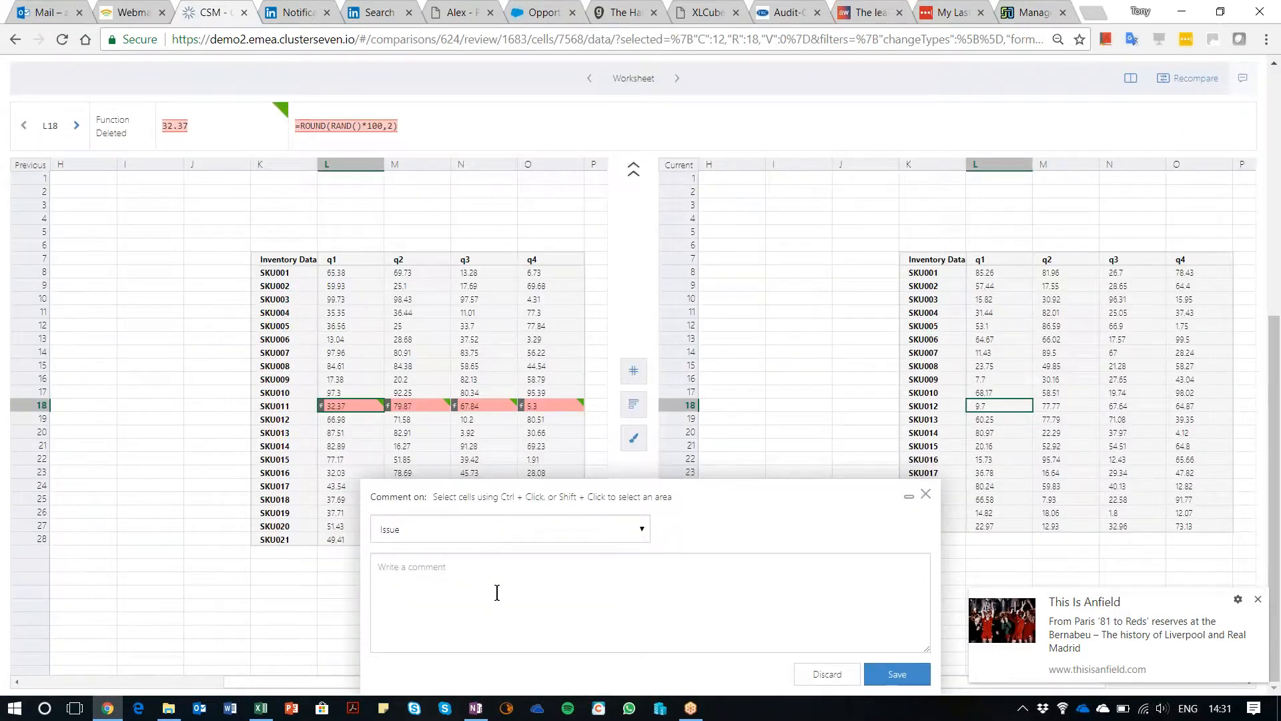
{"action": "left_click", "coordinate": [641, 529]}
{"action": "left_click", "coordinate": [471, 575]}
{"action": "left_click", "coordinate": [416, 570]}
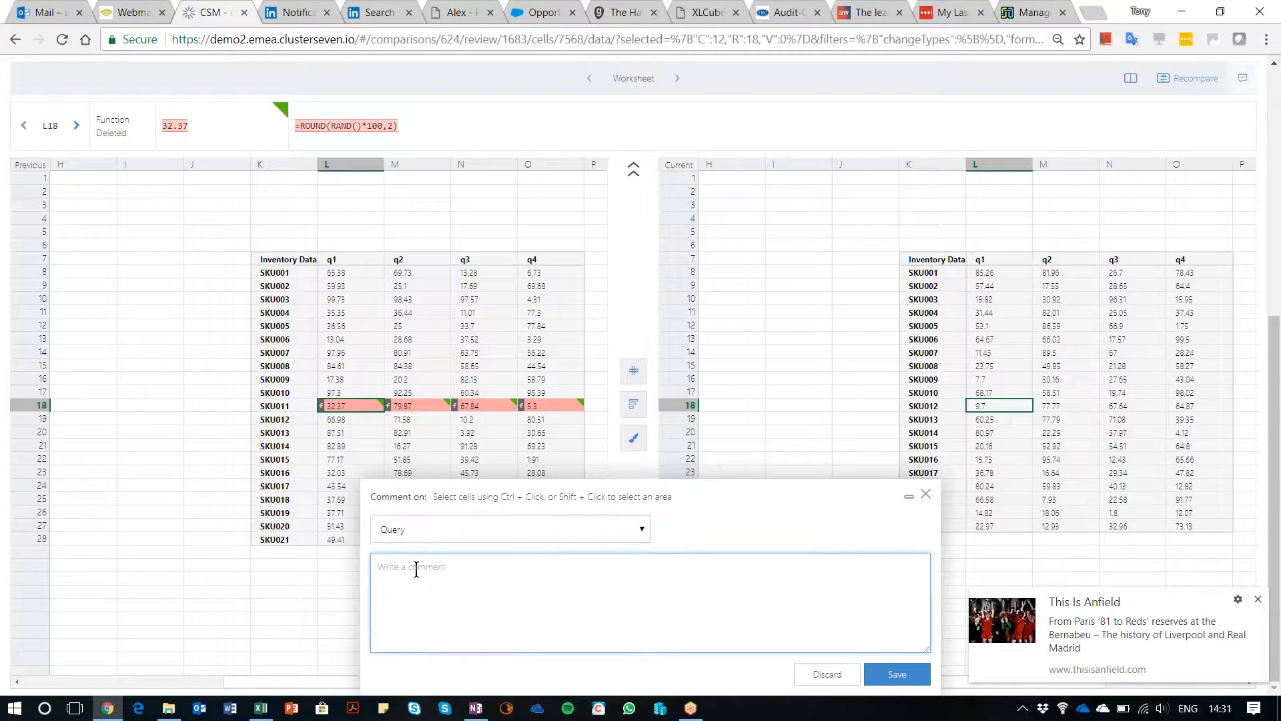
{"action": "type", "text": "why was ithis row deleted"}
{"action": "left_click", "coordinate": [901, 676]}
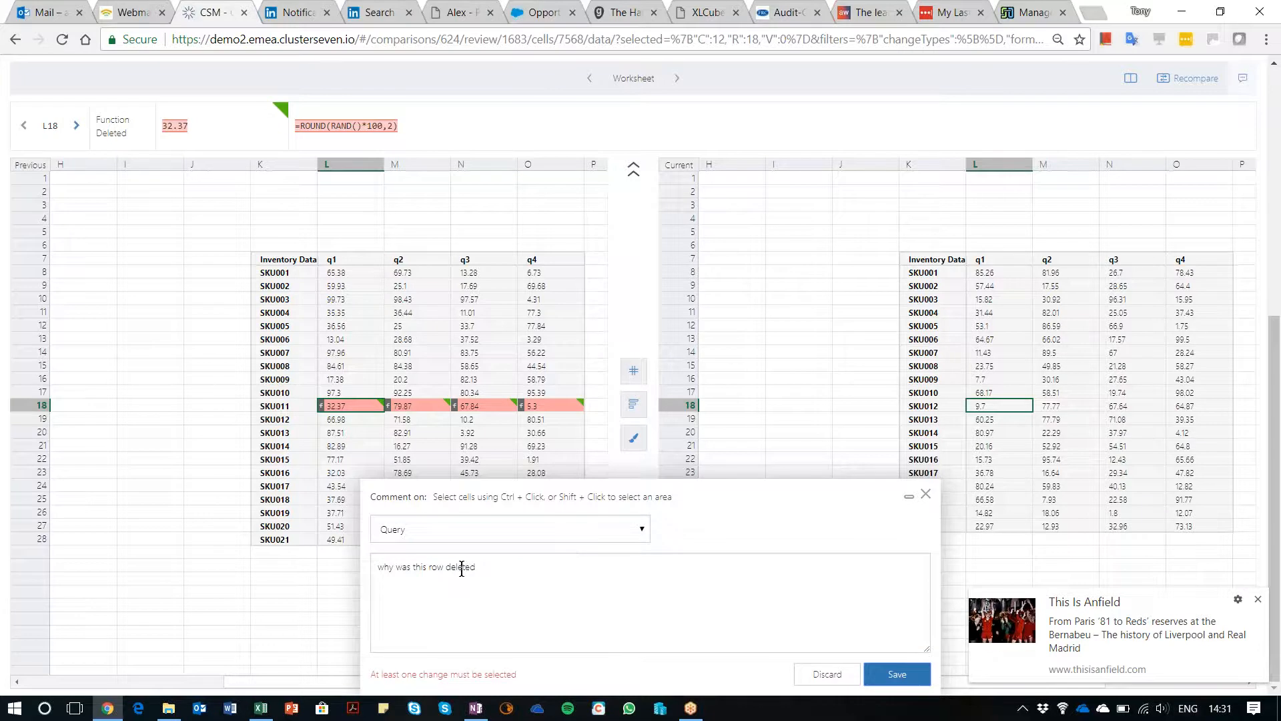
Step: Attach the query comment to the deleted cell L18, save it, and close its thread
{"action": "left_click", "coordinate": [345, 406]}
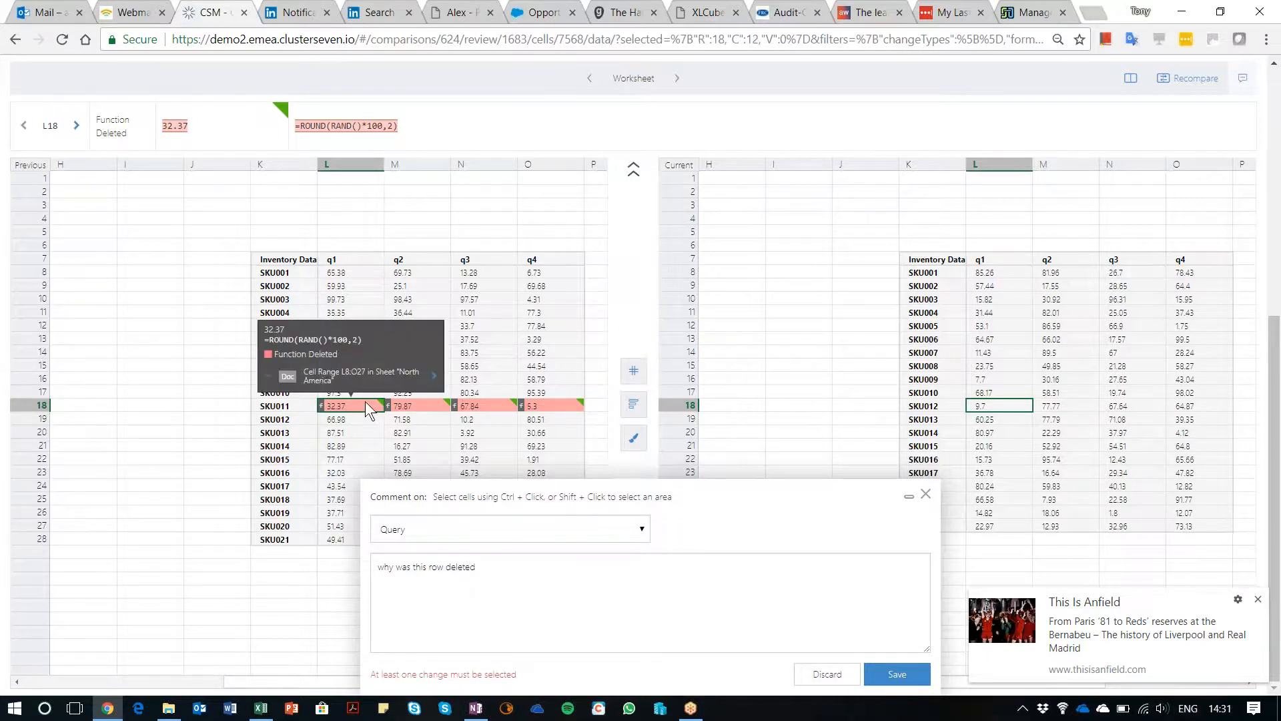
{"action": "key", "text": "Right"}
{"action": "key", "text": "Right"}
{"action": "key", "text": "Left"}
{"action": "key", "text": "Left"}
{"action": "key", "text": "Left"}
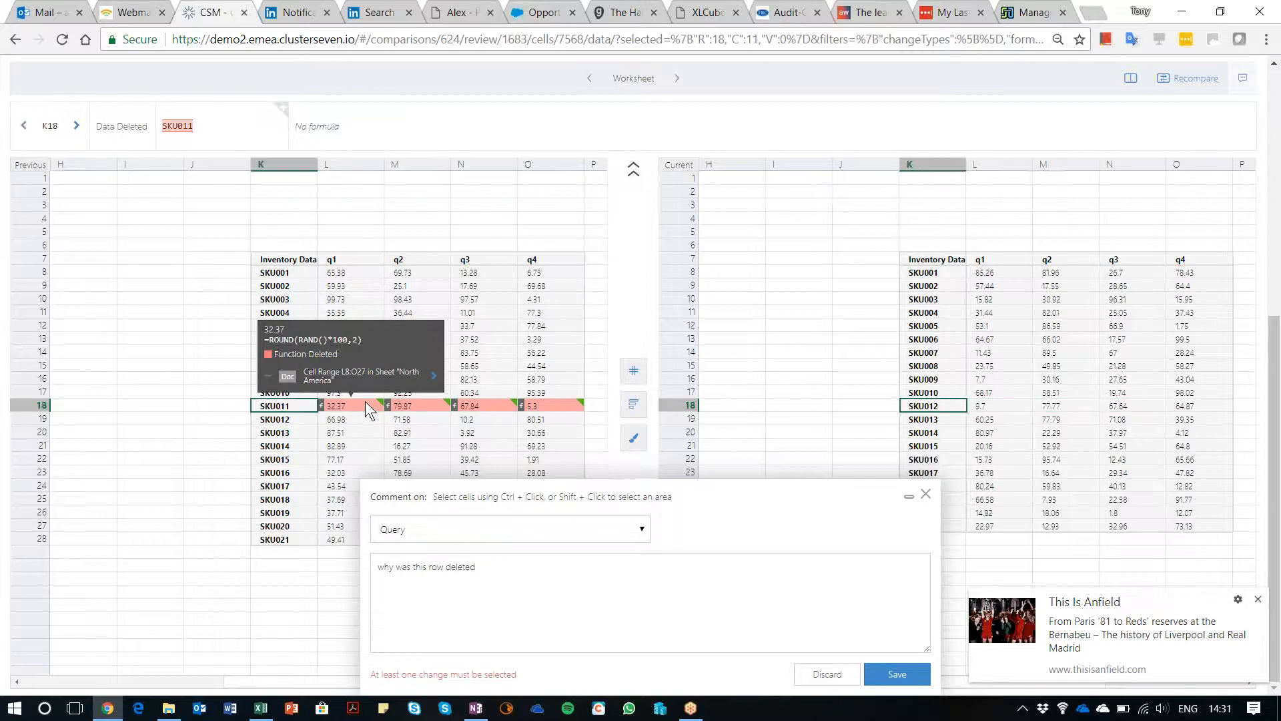
{"action": "key", "text": "Right"}
{"action": "left_click", "coordinate": [366, 402], "text": "ctrl"}
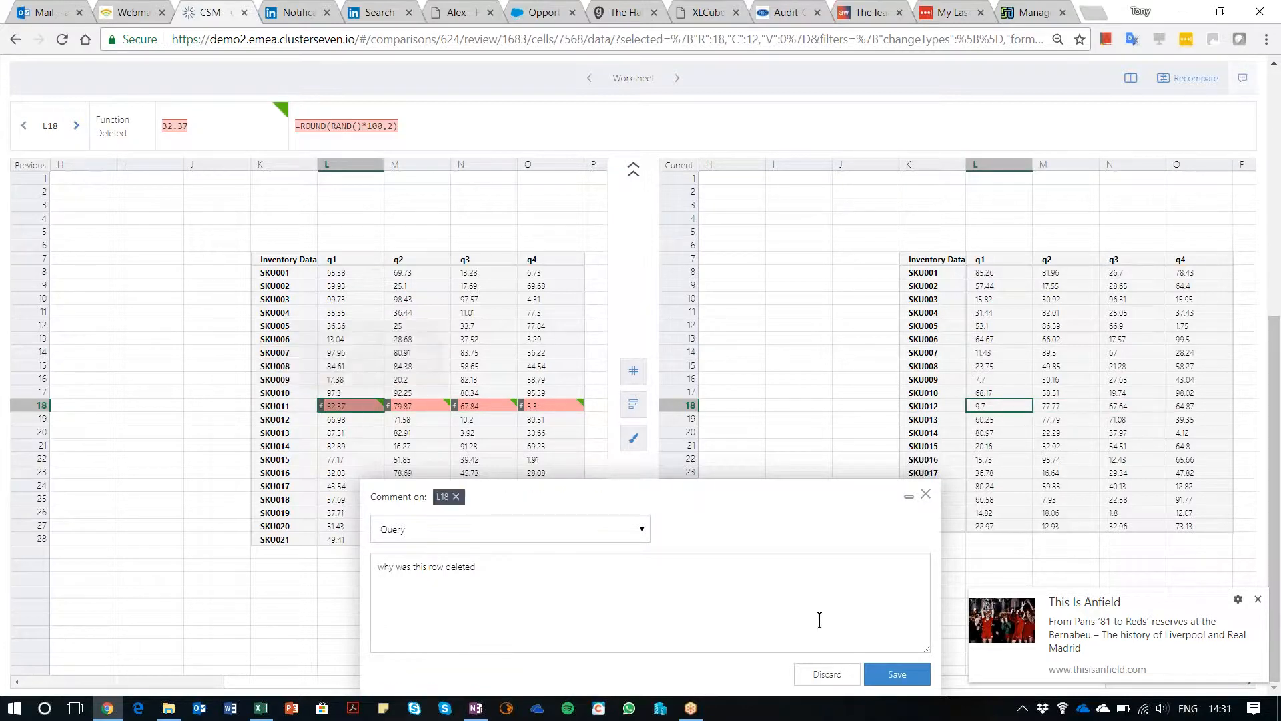
{"action": "left_click", "coordinate": [897, 674]}
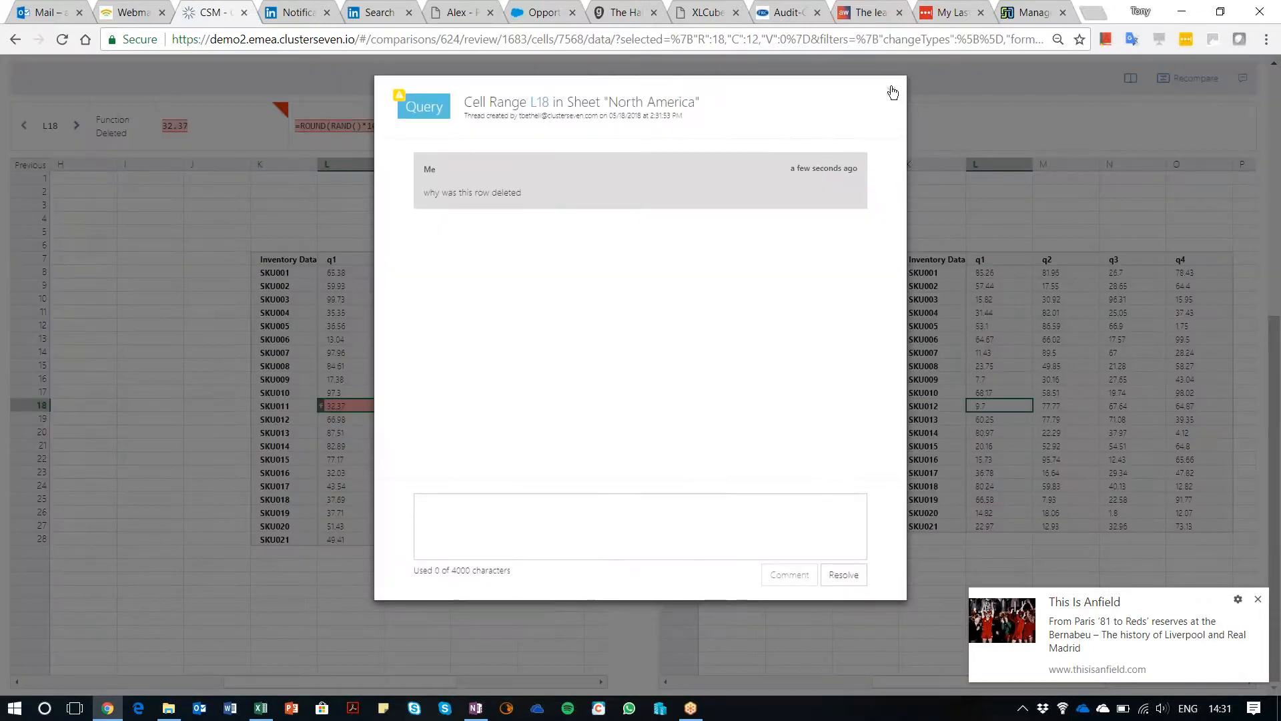
{"action": "left_click", "coordinate": [892, 92]}
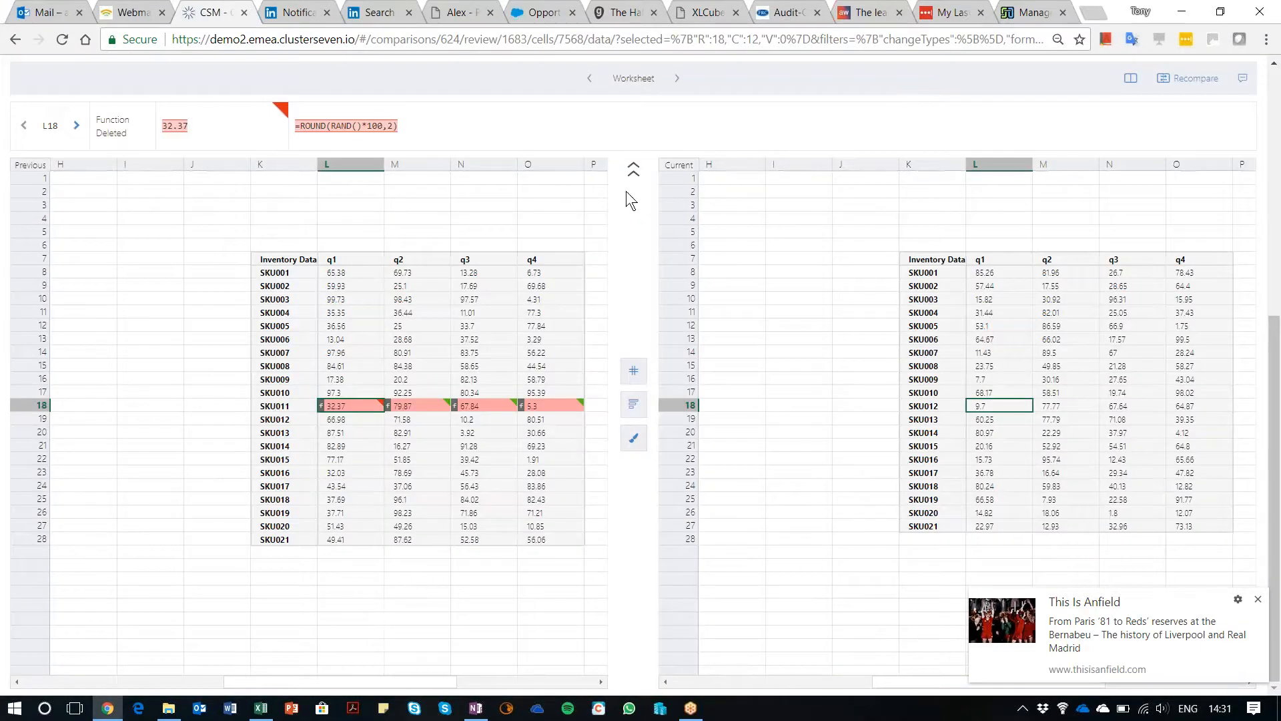
Step: Return to the change map and reset the filters to include all North America changes
{"action": "left_click", "coordinate": [634, 172]}
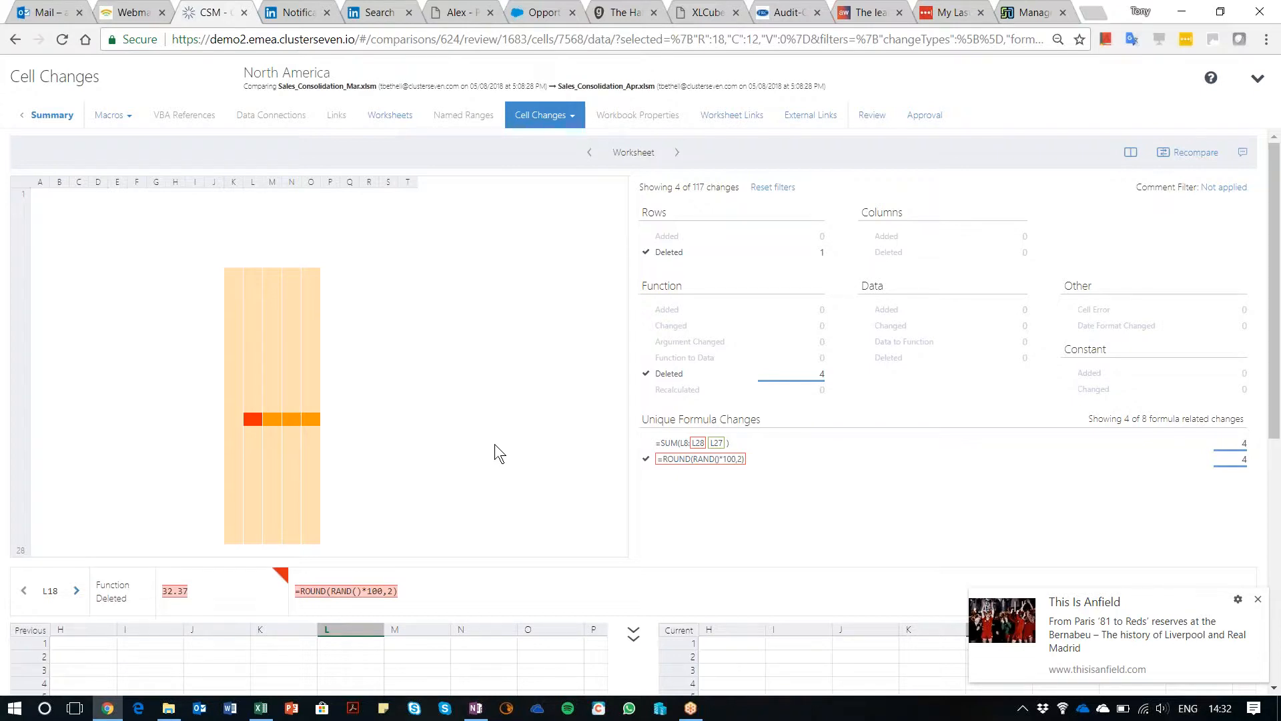
{"action": "left_click", "coordinate": [790, 190]}
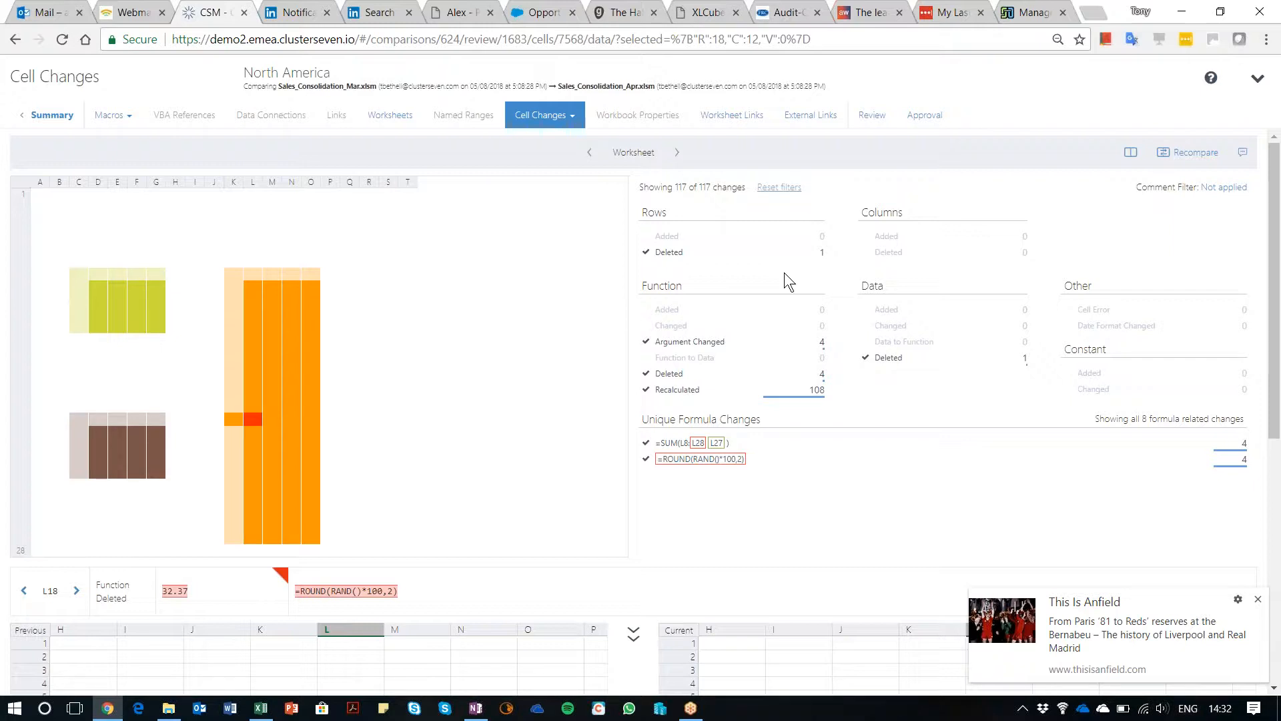
Step: Recompare range A1:T28 with no separate previous range or header settings, and return to the original compare
{"action": "mouse_move", "coordinate": [1274, 387]}
{"action": "left_mouse_down"}
{"action": "mouse_move", "coordinate": [1276, 465]}
{"action": "mouse_move", "coordinate": [1275, 389]}
{"action": "left_mouse_up"}
{"action": "left_click", "coordinate": [1187, 156]}
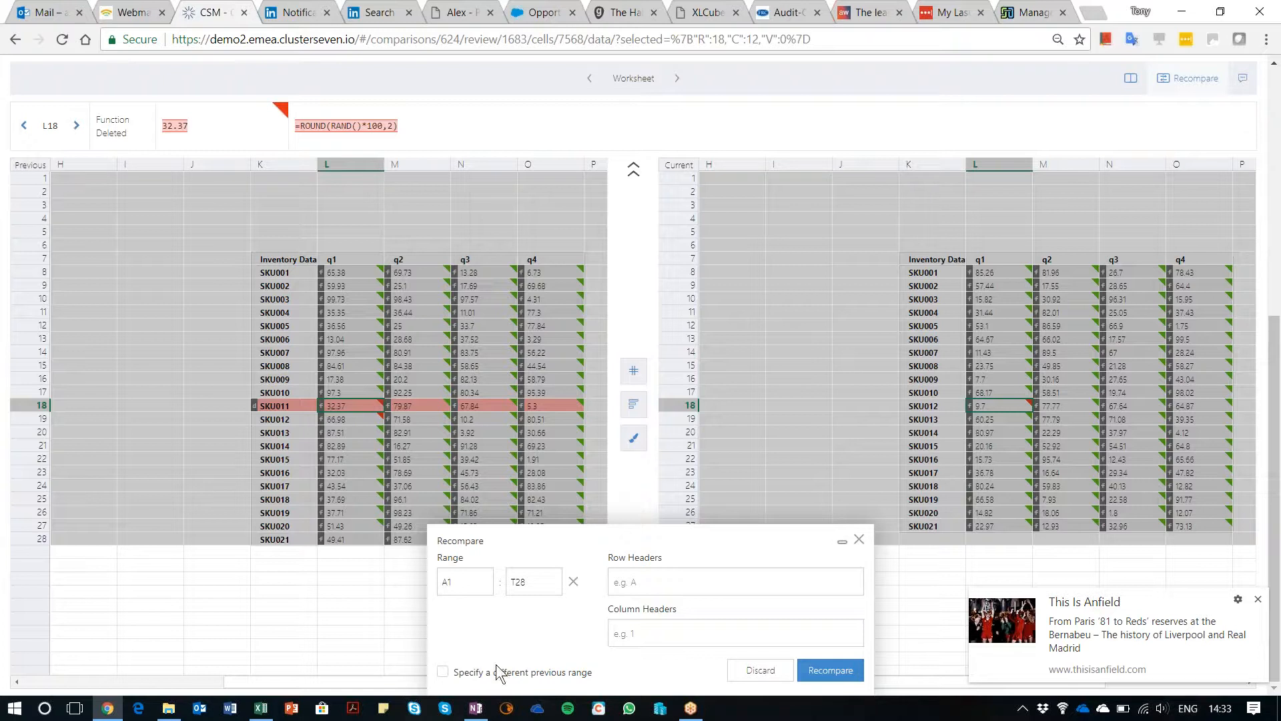
{"action": "left_click", "coordinate": [444, 674]}
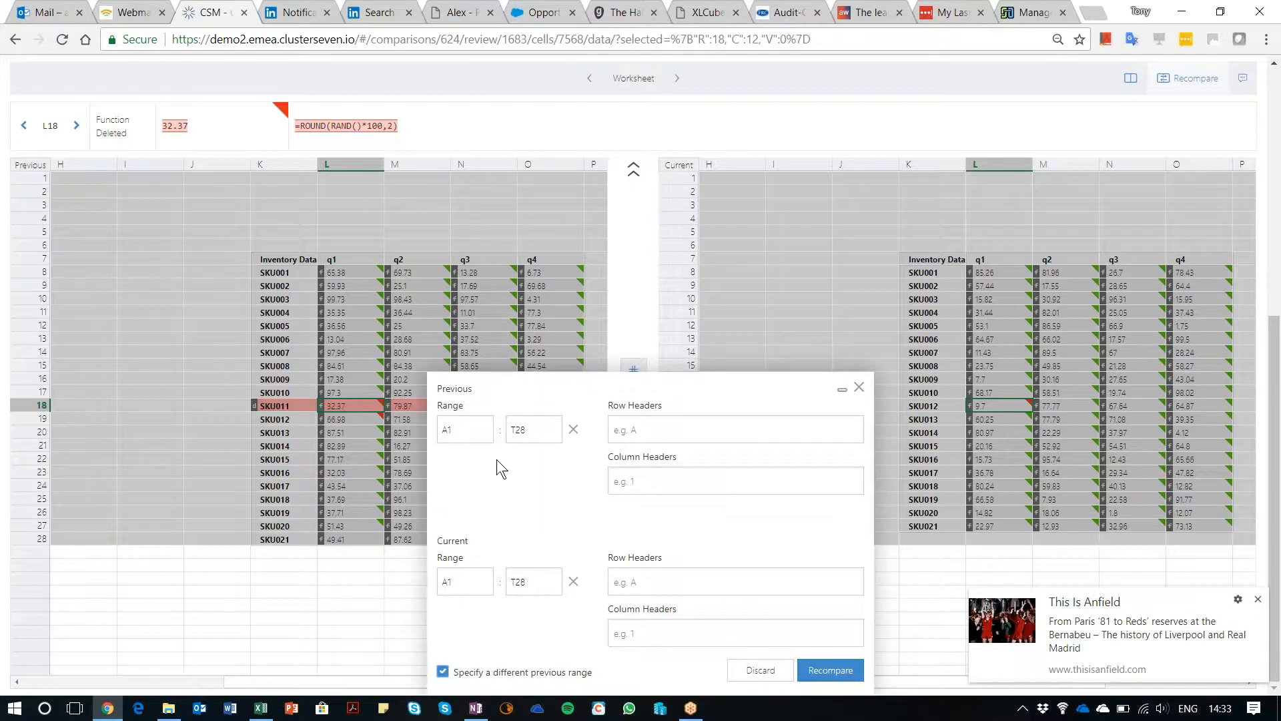
{"action": "left_click", "coordinate": [442, 672]}
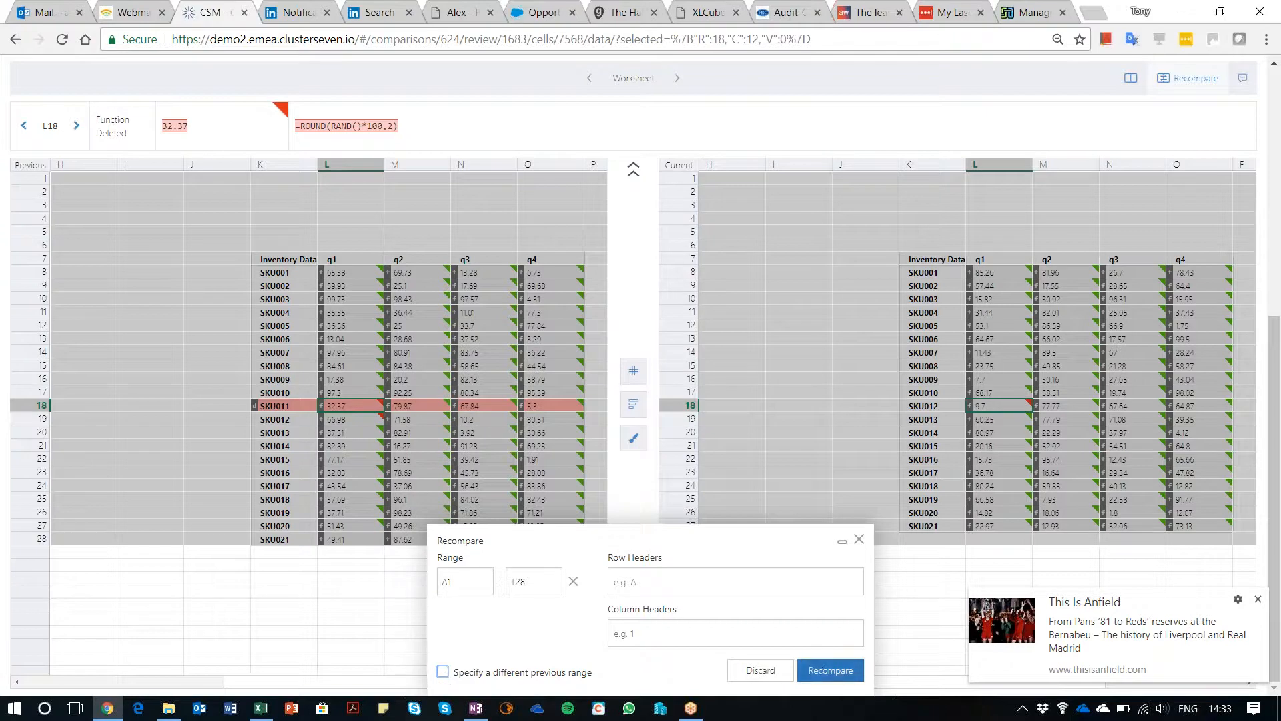
{"action": "left_click", "coordinate": [832, 670]}
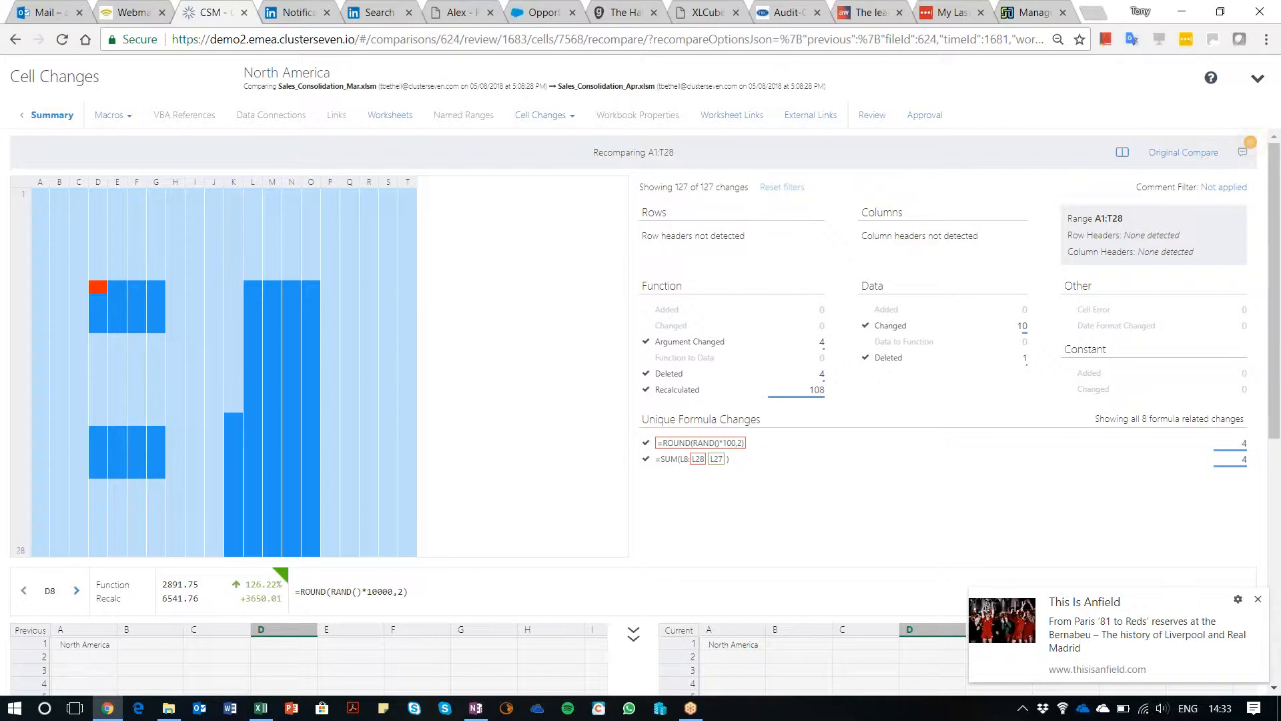
{"action": "left_click", "coordinate": [1186, 156]}
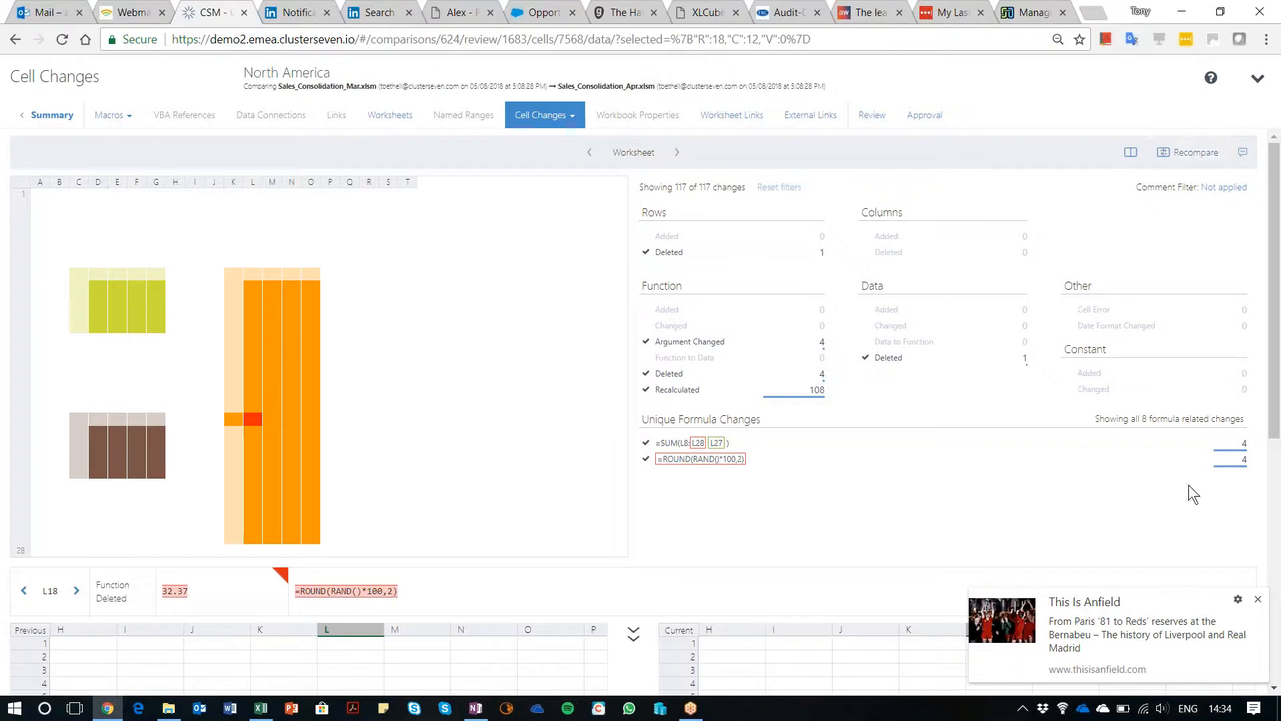
Step: Filter the changes on the altered SUM formula and the deleted ROUND formula in turn, and reset the filters
{"action": "left_click", "coordinate": [1258, 600]}
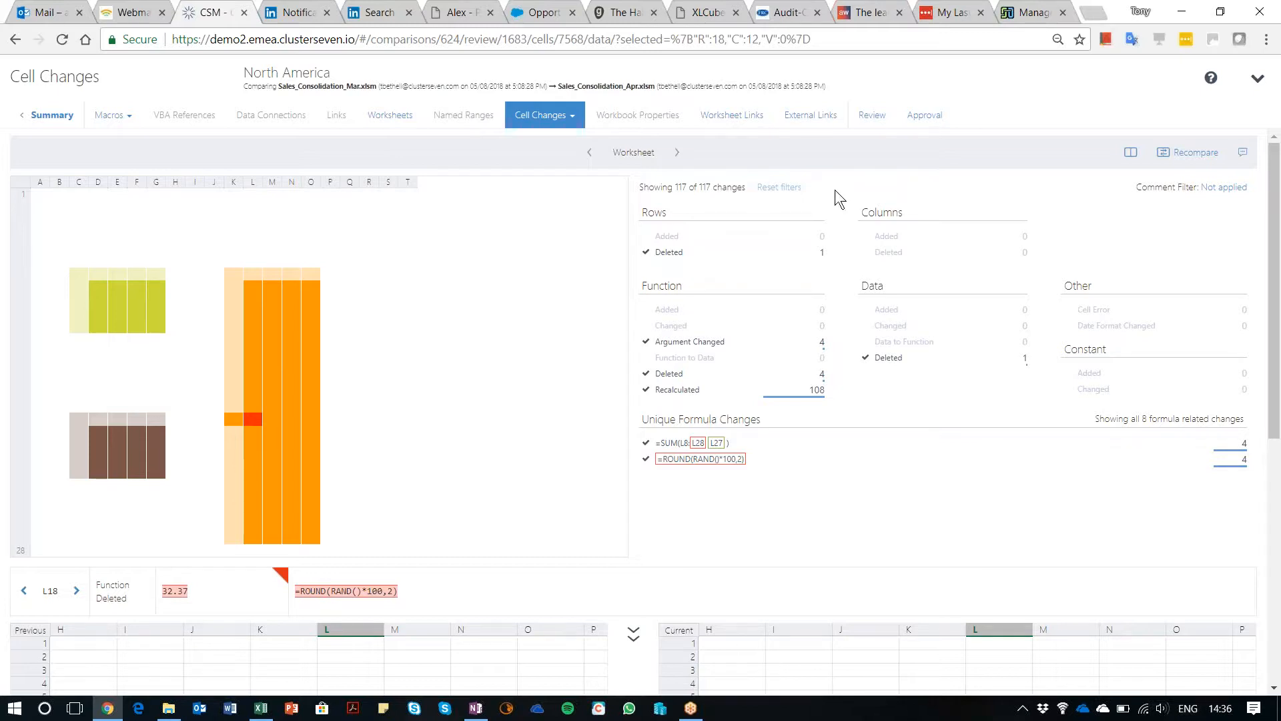
{"action": "left_click", "coordinate": [673, 445]}
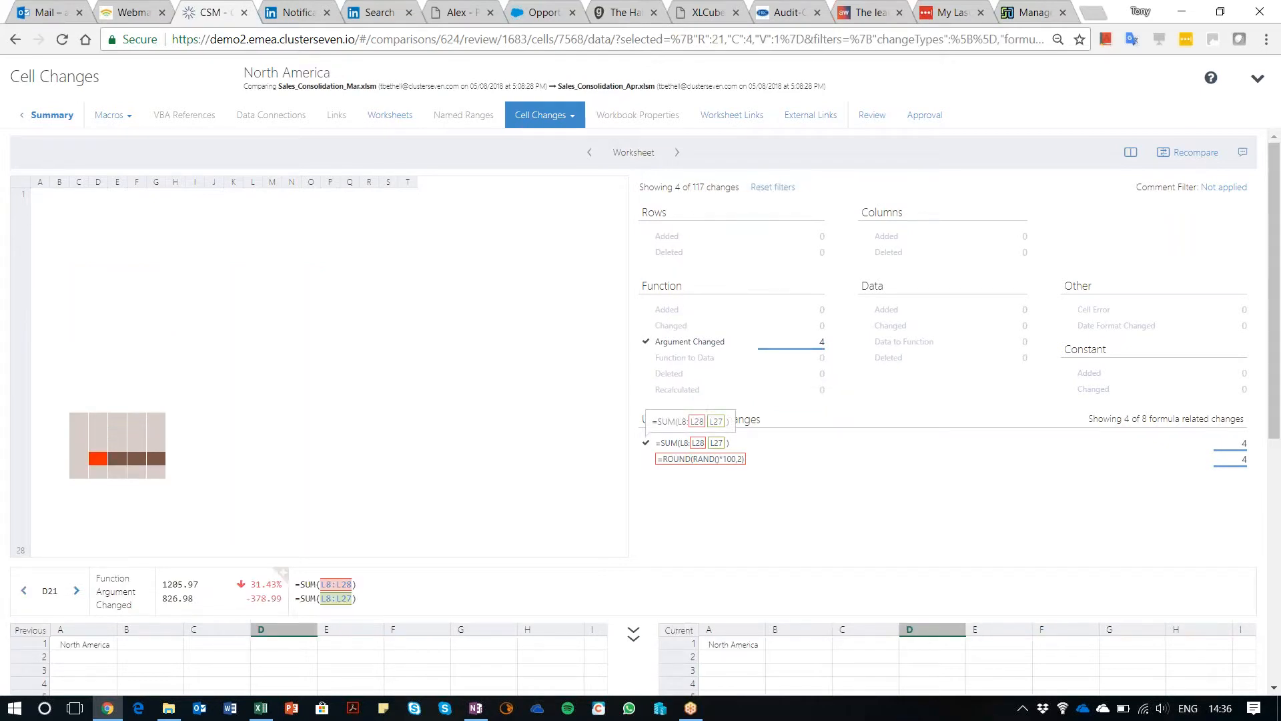
{"action": "left_click", "coordinate": [674, 461]}
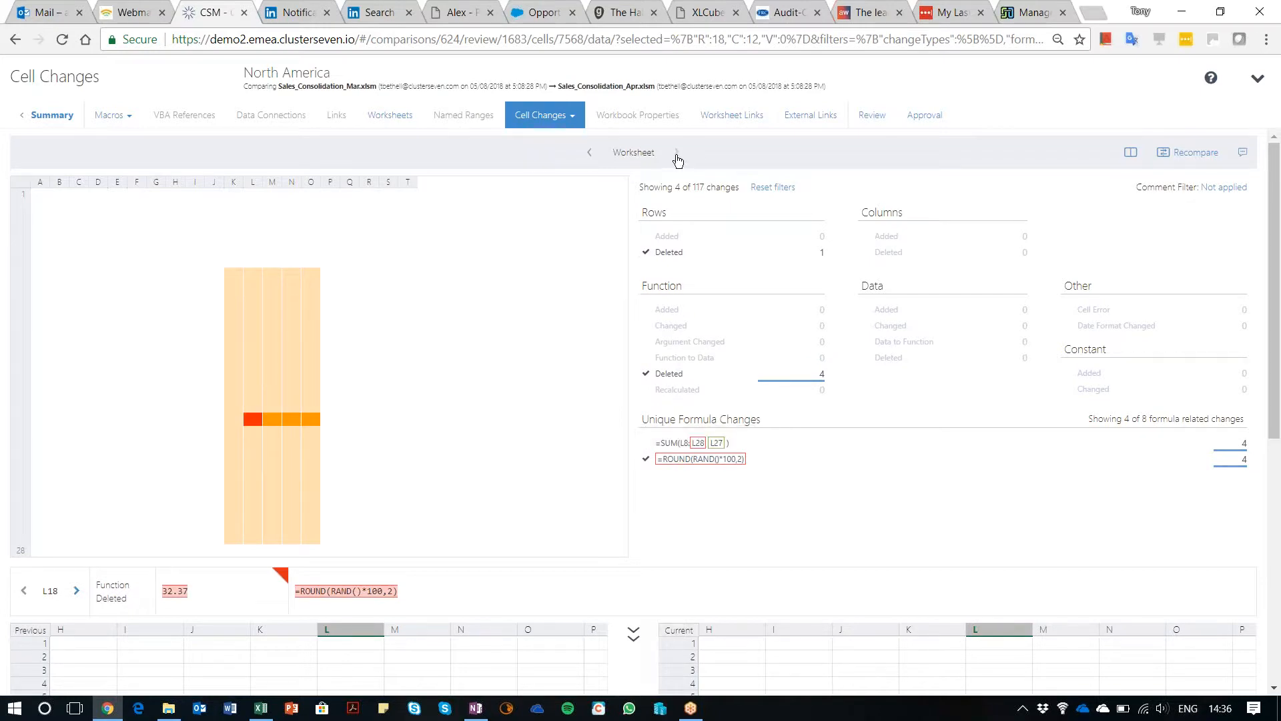
{"action": "left_click", "coordinate": [777, 189]}
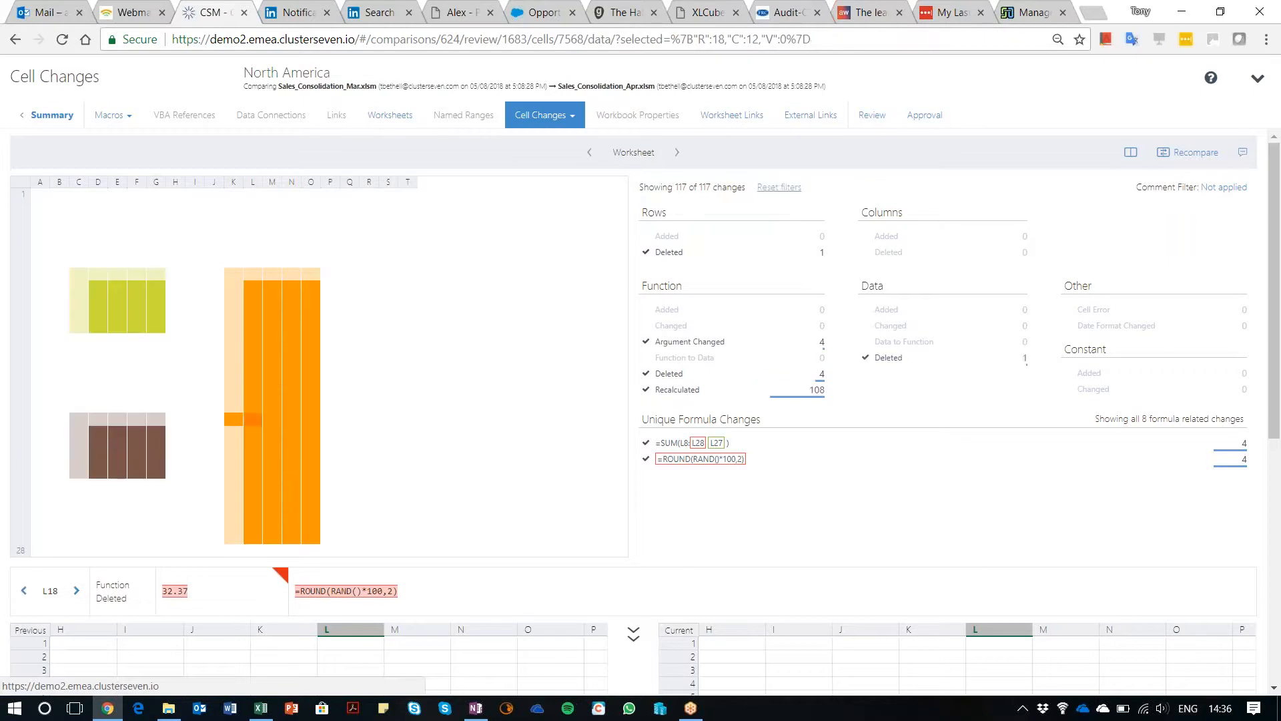
Step: Step through the compared ranges from C7:G11 to K7:O27, and show the comment filter options for that range
{"action": "left_click", "coordinate": [679, 155]}
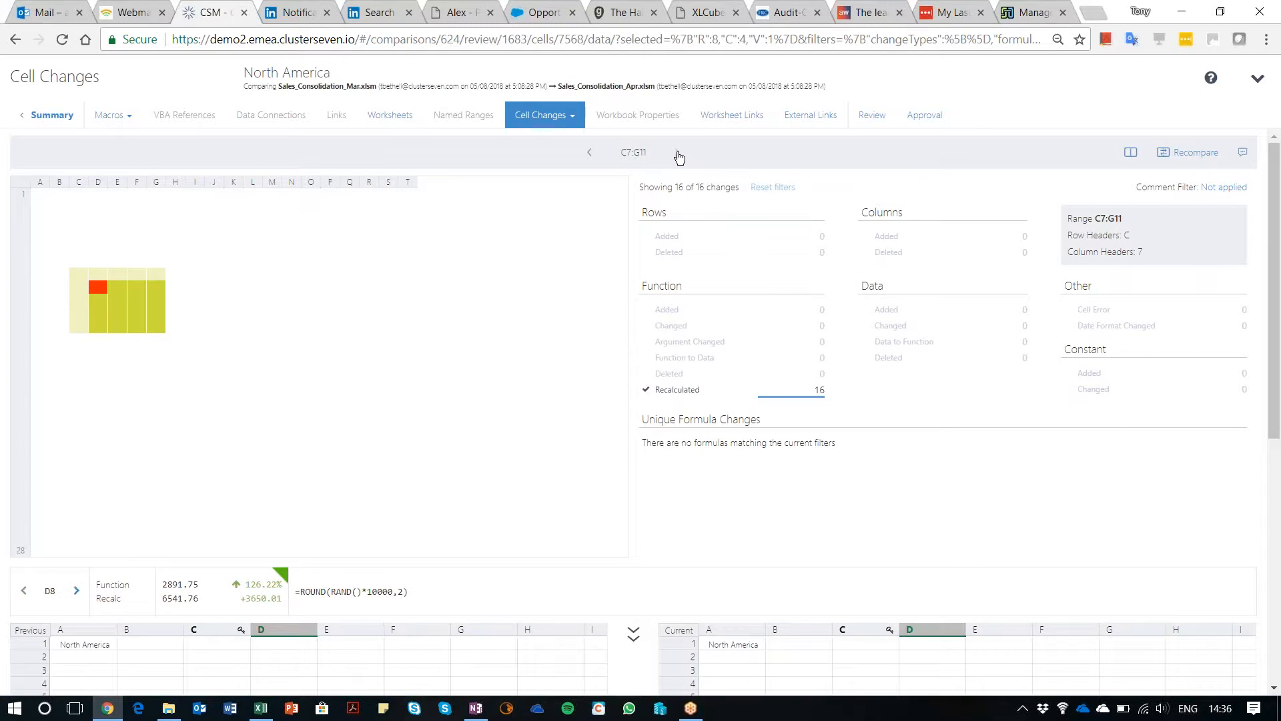
{"action": "left_click", "coordinate": [679, 155]}
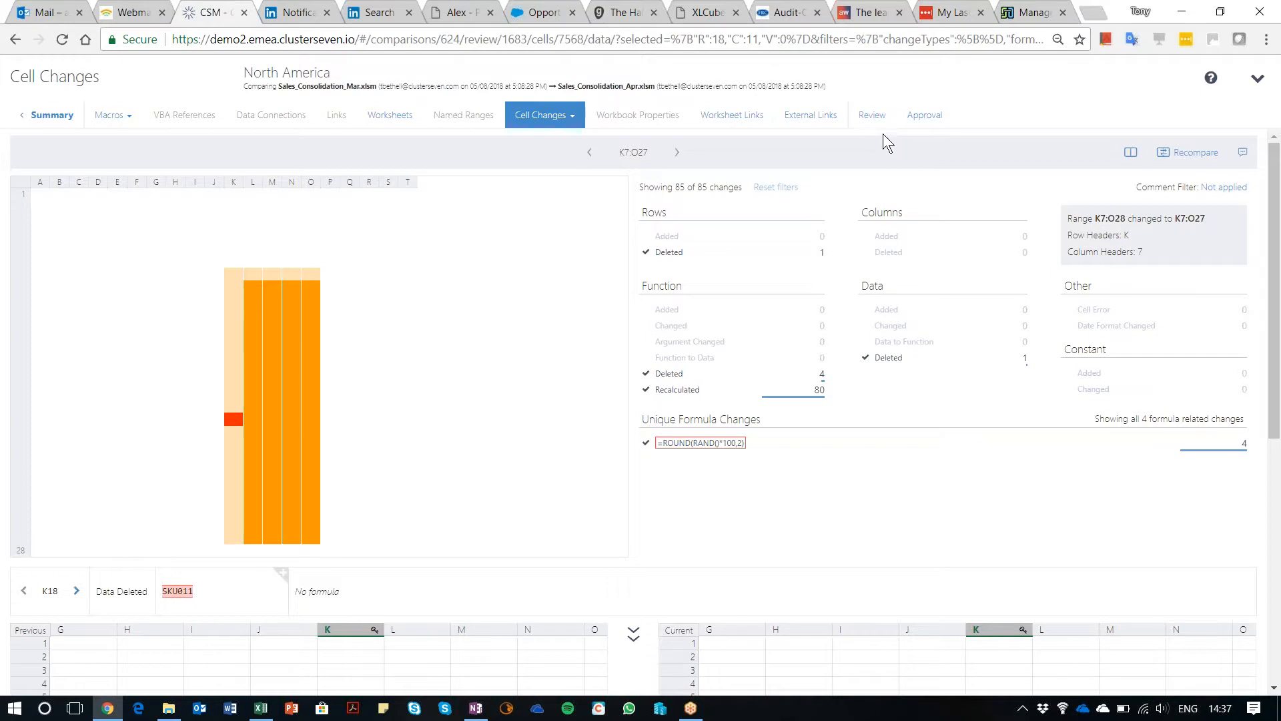
{"action": "left_click", "coordinate": [1233, 193]}
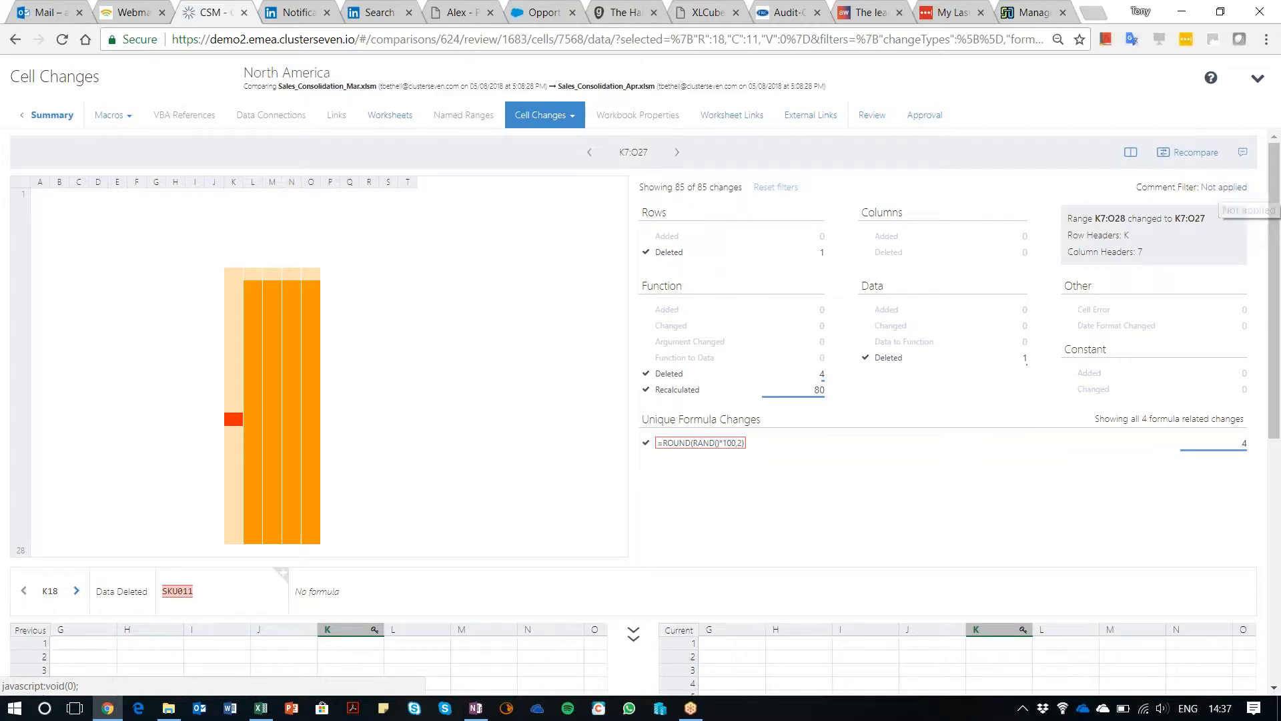
{"action": "left_click", "coordinate": [791, 188]}
{"action": "left_click", "coordinate": [1229, 188]}
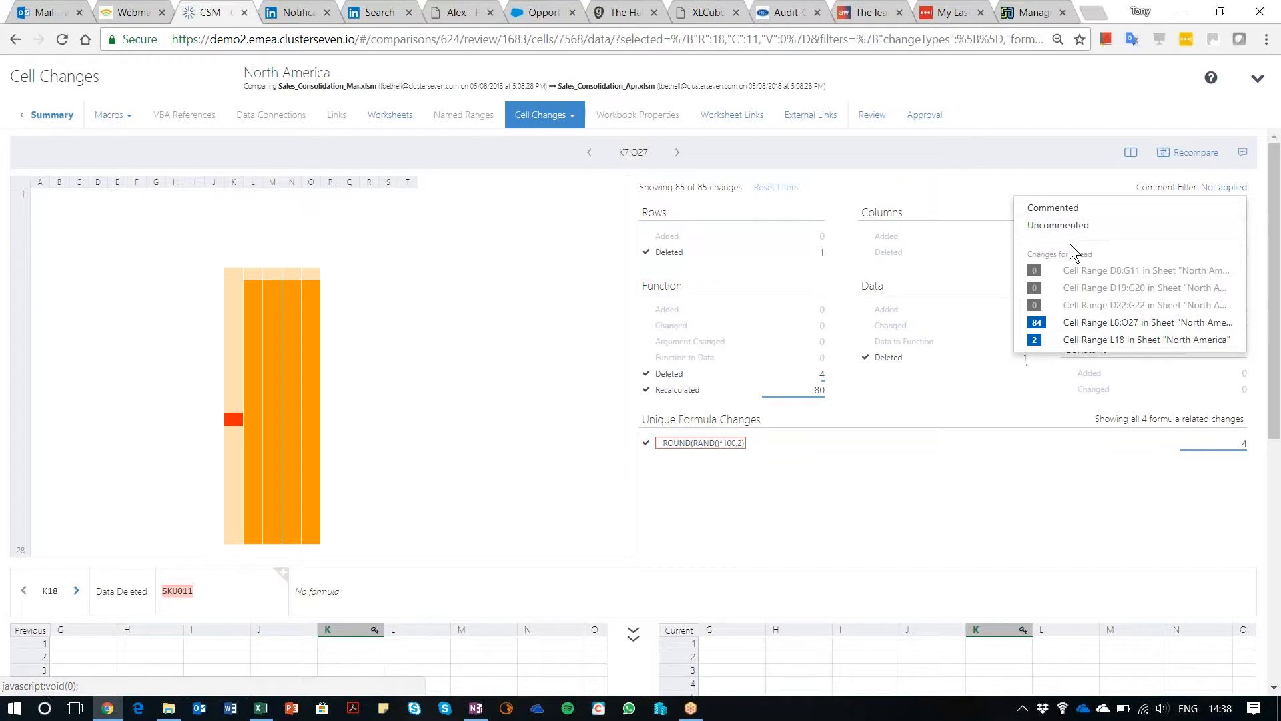
Step: Open the Sales Consolidation review, view the query thread on North America cell L18 in the events summary, and close it
{"action": "left_click", "coordinate": [871, 118]}
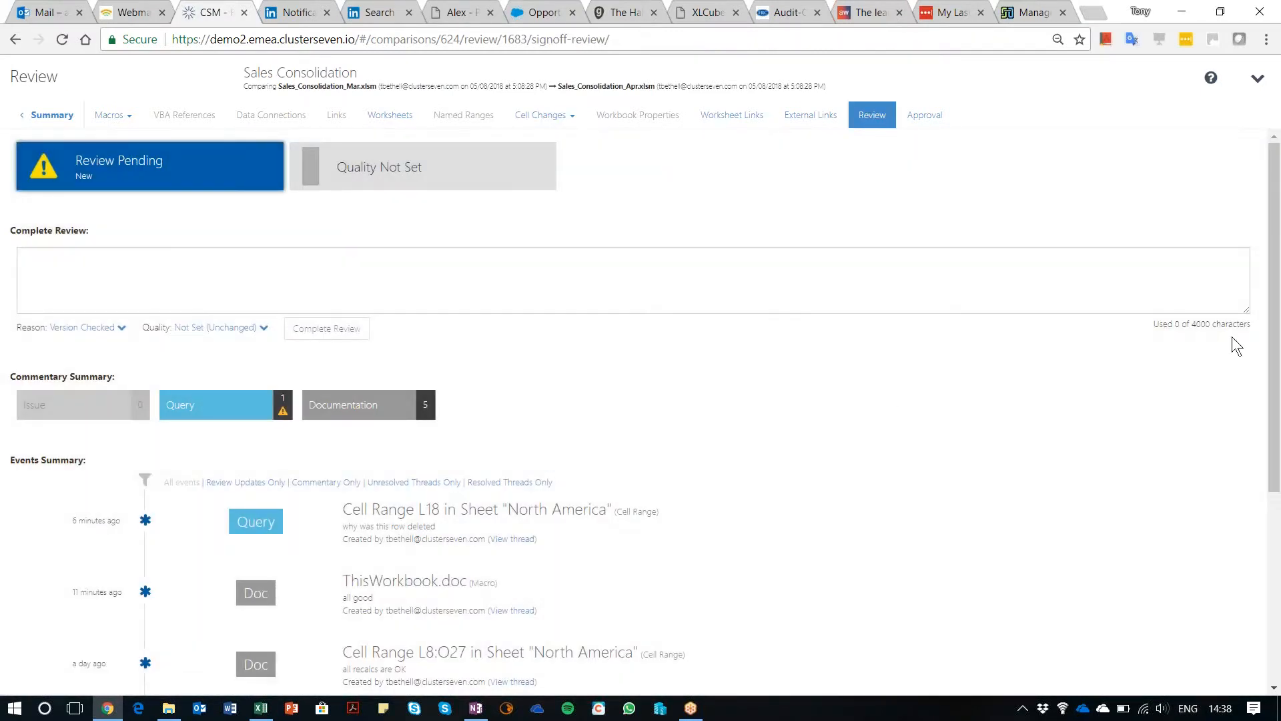
{"action": "left_click_drag", "start_coordinate": [1273, 337], "coordinate": [1273, 501]}
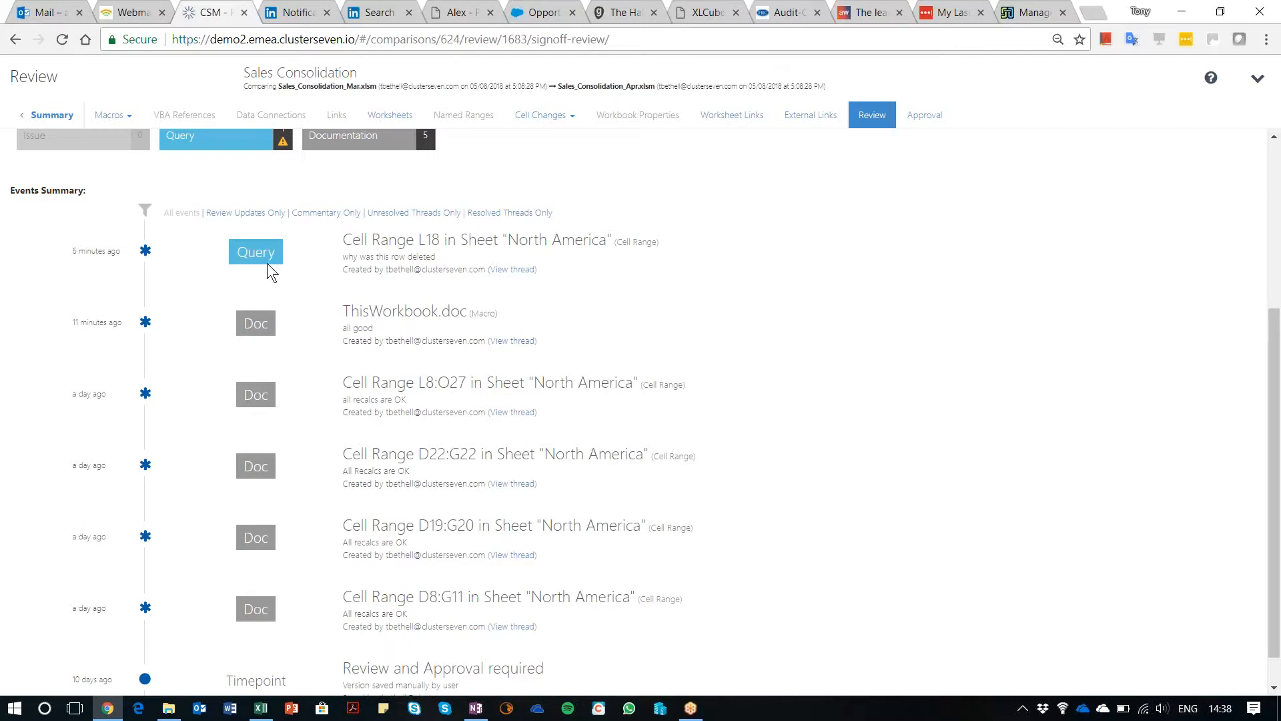
{"action": "left_click", "coordinate": [518, 271]}
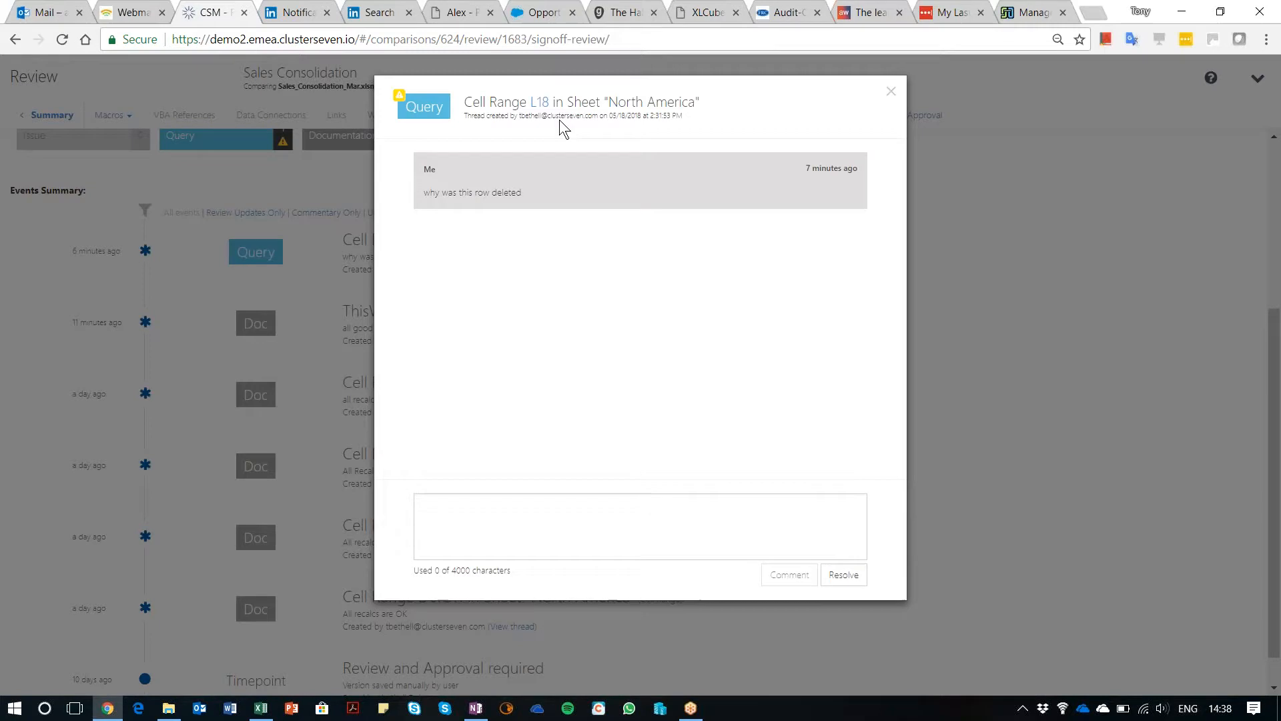
{"action": "left_click", "coordinate": [889, 94]}
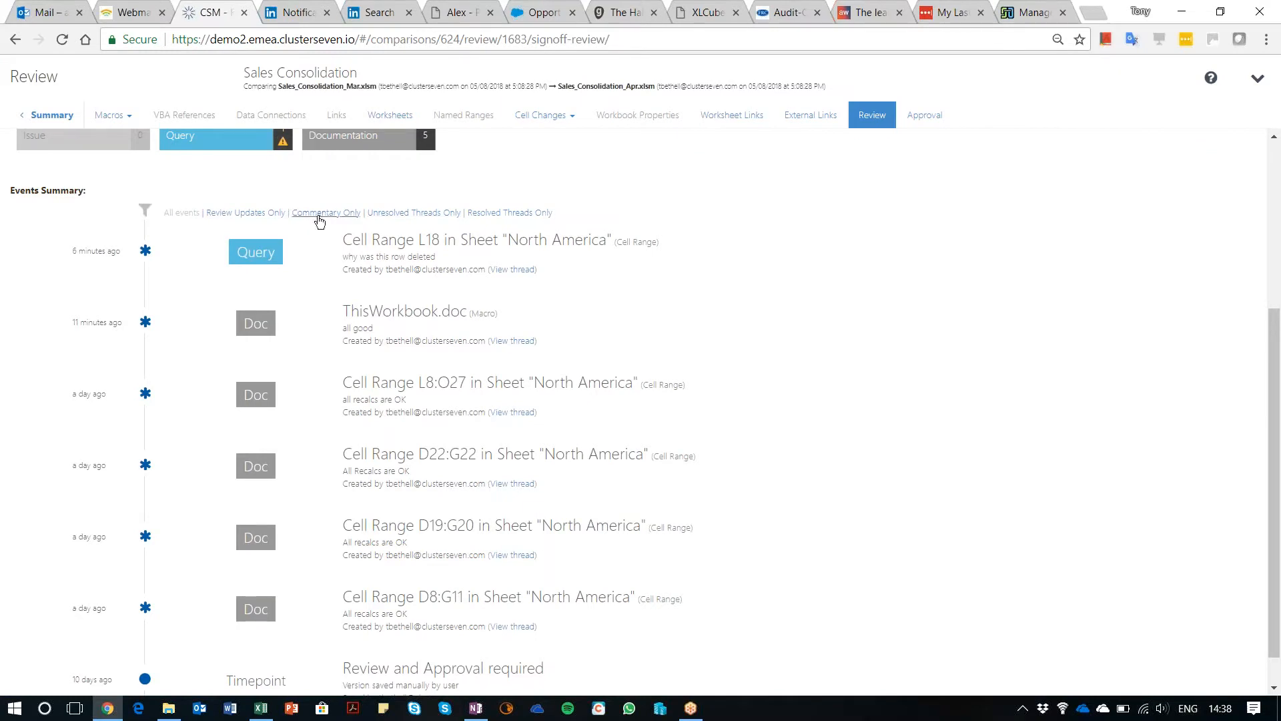
Step: Filter the review events to review updates only and commentary only in turn, and check the approval status of the comparison
{"action": "left_click", "coordinate": [250, 213]}
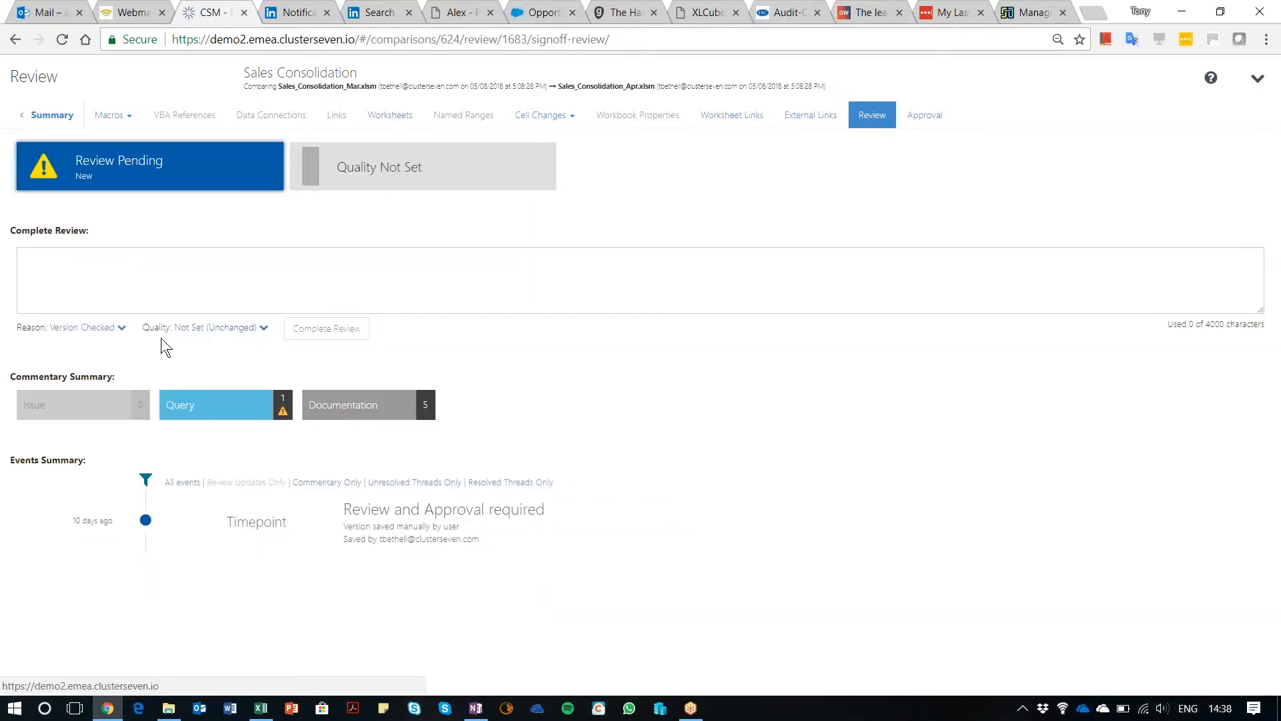
{"action": "left_click", "coordinate": [95, 331]}
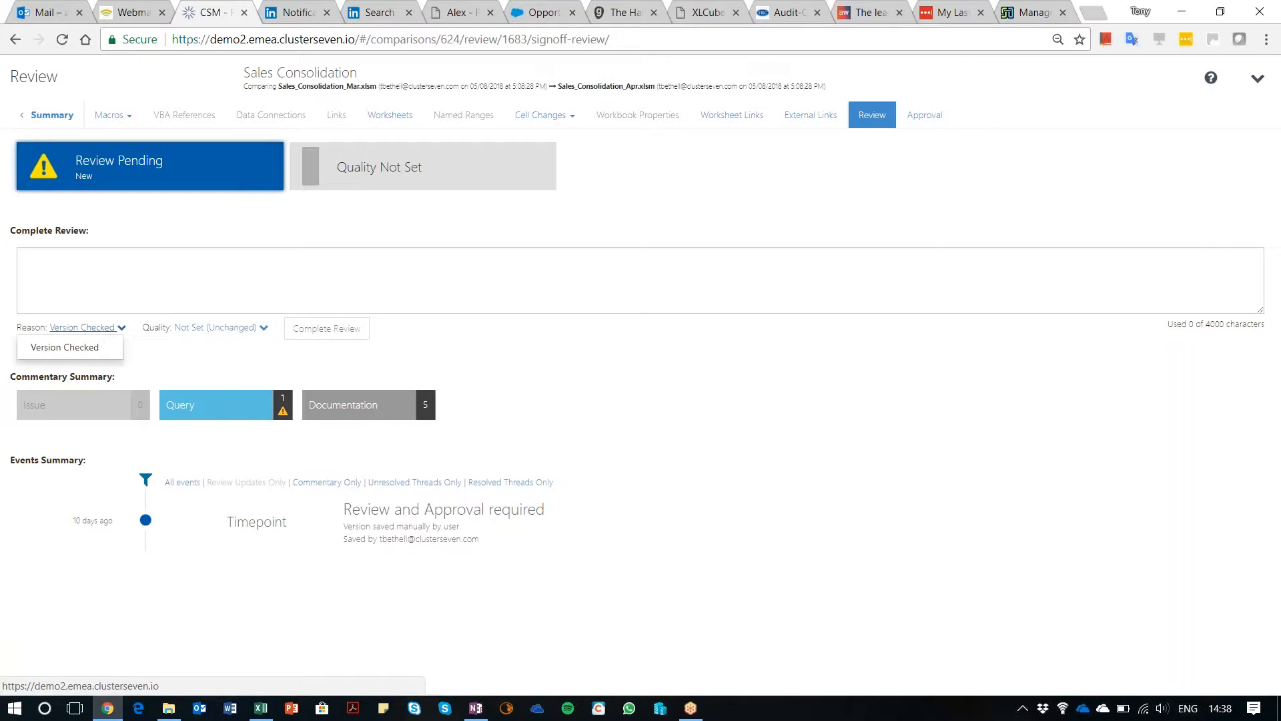
{"action": "left_click", "coordinate": [341, 483]}
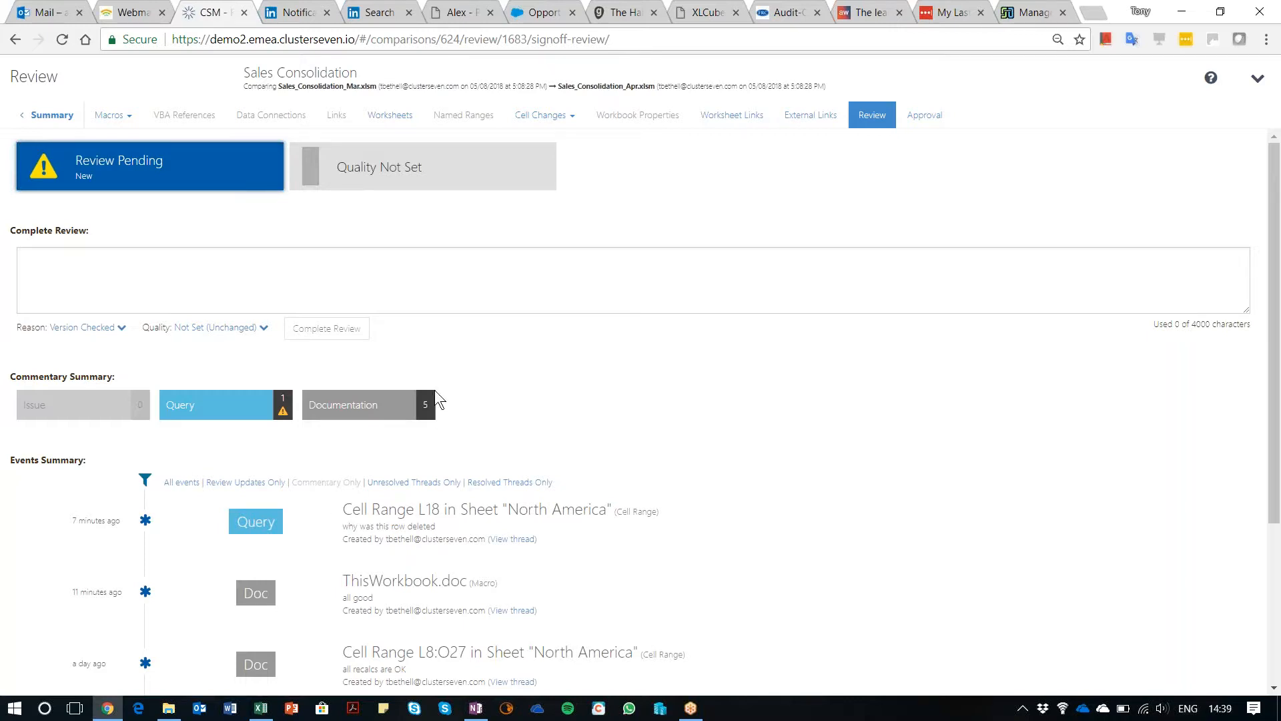
{"action": "left_click", "coordinate": [936, 126]}
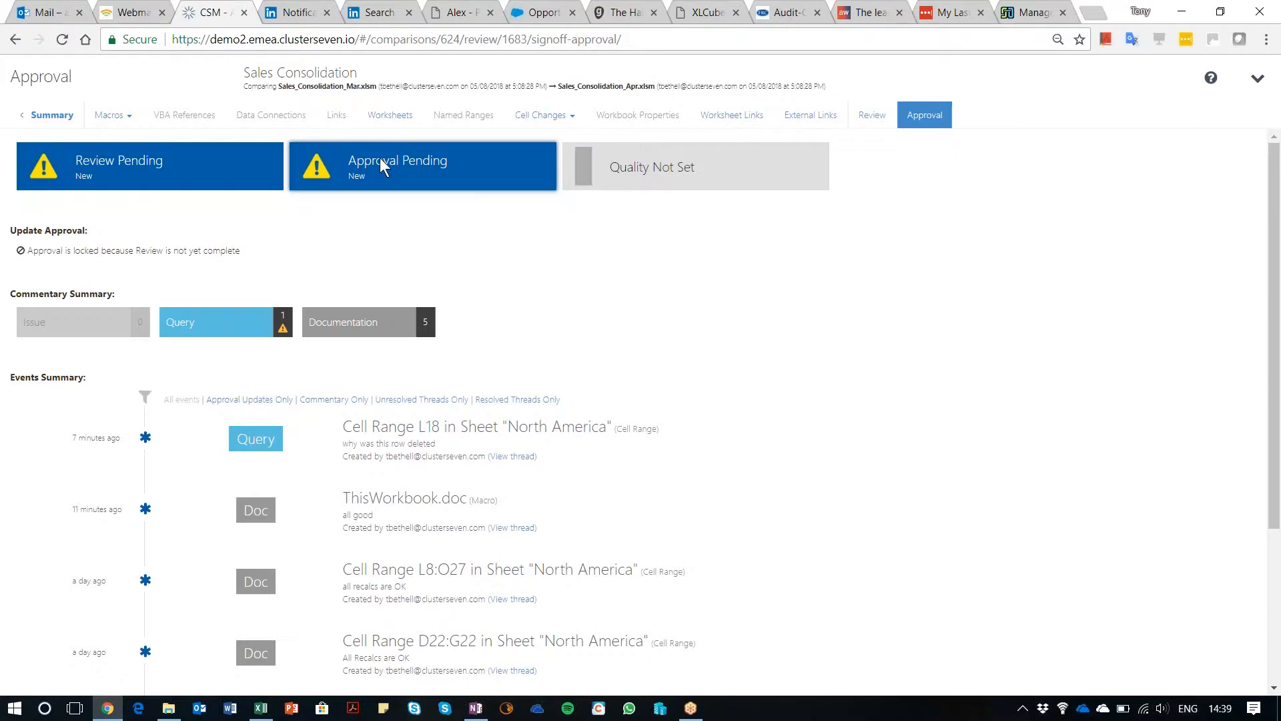
Step: Complete the Sales Consolidation review with the comment "all these changes are OKM" and the reason Version Checked
{"action": "left_click", "coordinate": [210, 171]}
{"action": "left_click", "coordinate": [59, 265]}
{"action": "type", "text": "I"}
{"action": "key", "text": "BackSpace"}
{"action": "type", "text": "all these changes are OKM"}
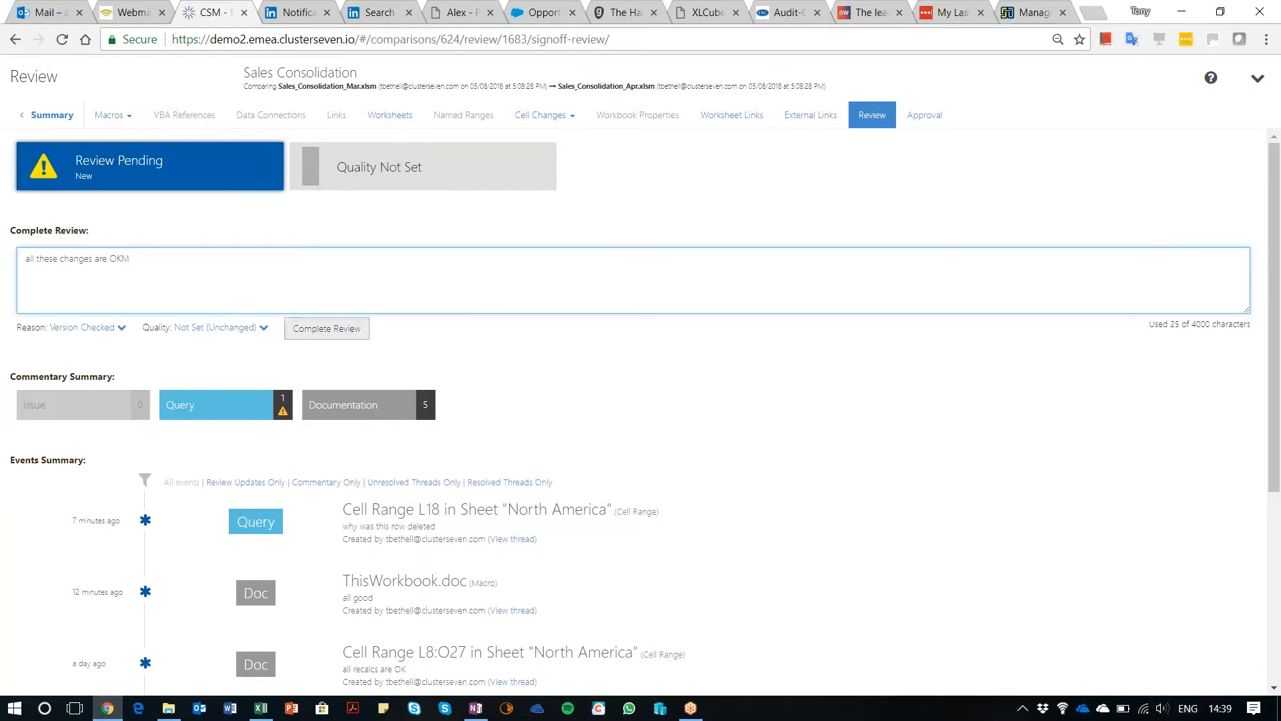
{"action": "left_click", "coordinate": [333, 334]}
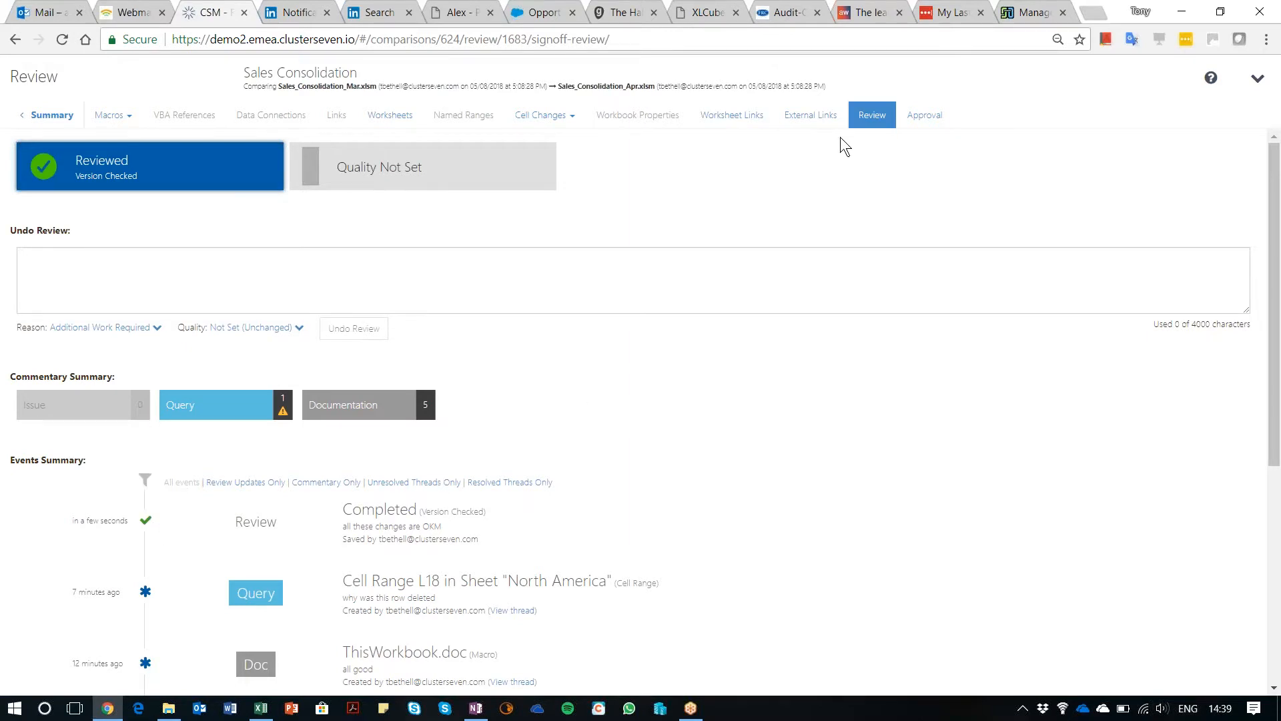
Step: View the approval form for the reviewed comparison, and return through its summary to the home page
{"action": "left_click", "coordinate": [925, 117]}
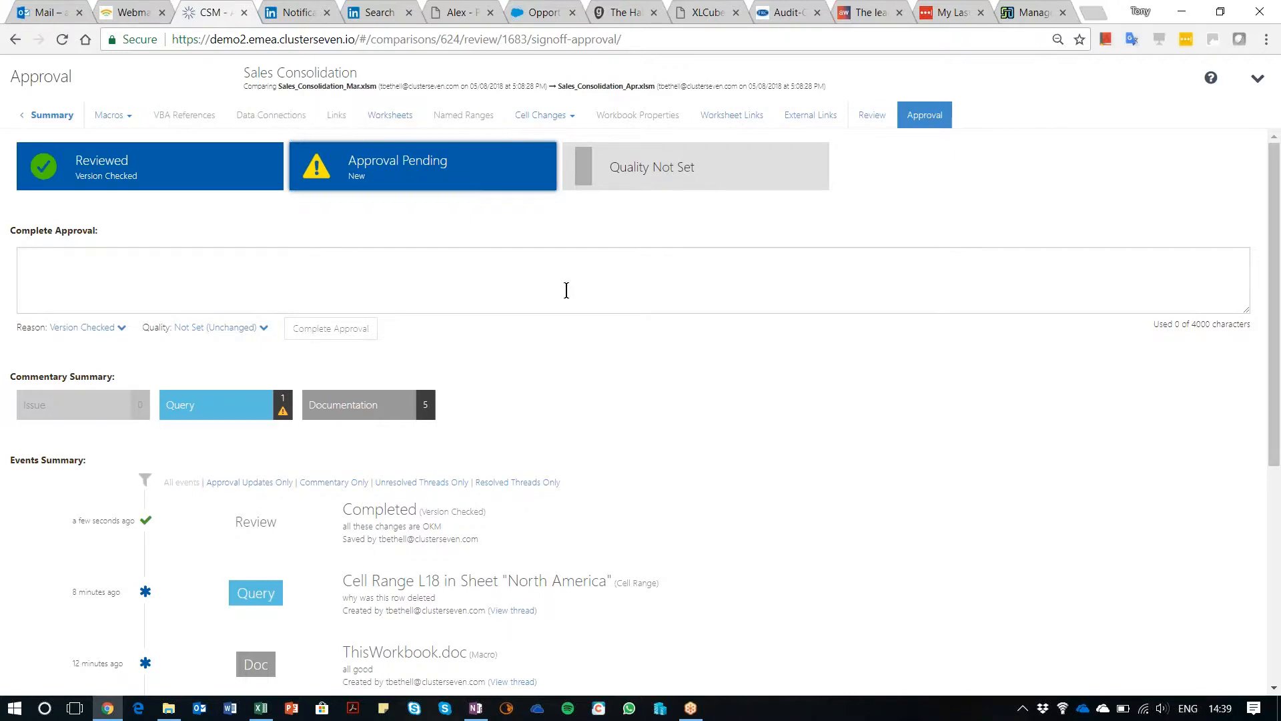
{"action": "left_click", "coordinate": [30, 121]}
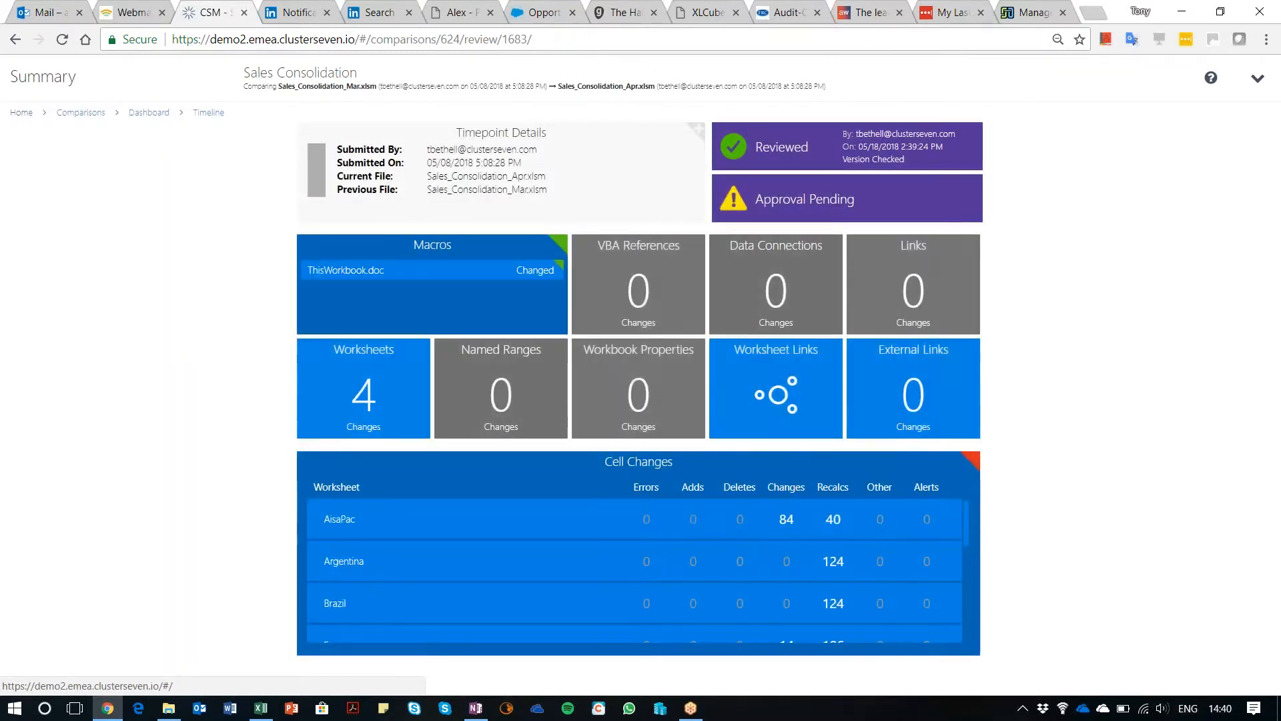
{"action": "left_click", "coordinate": [21, 113]}
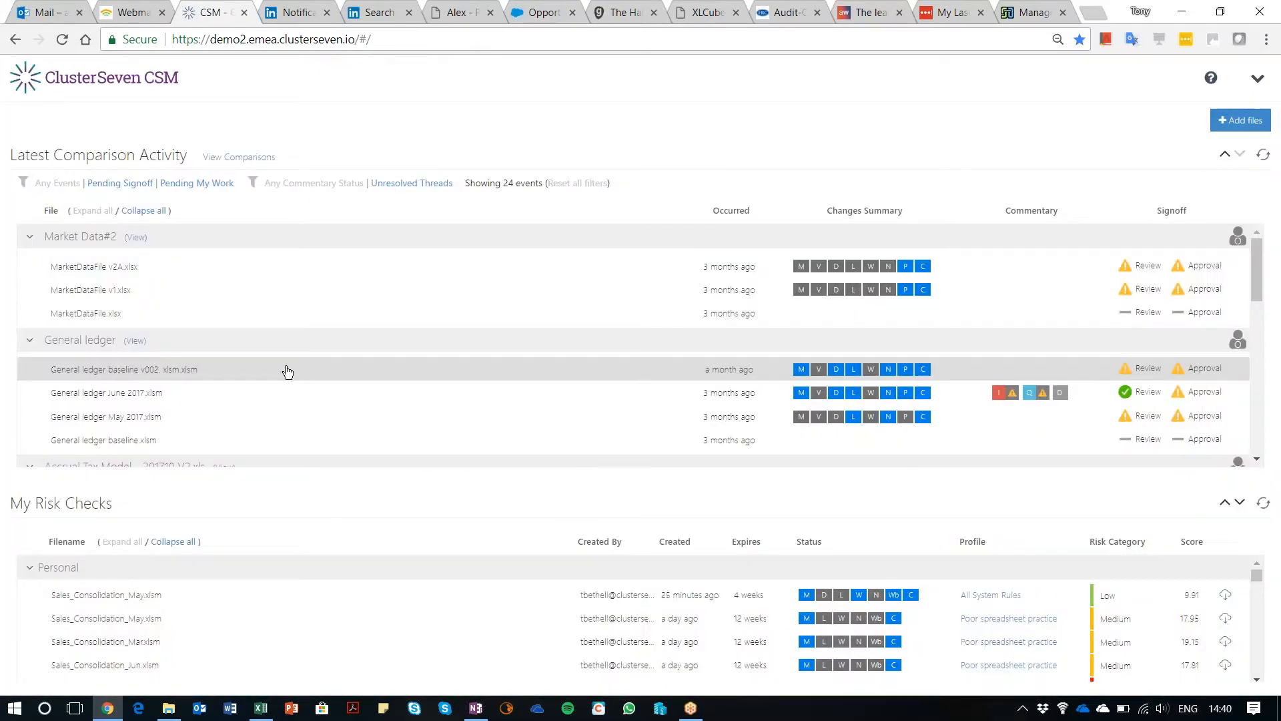
Step: Collapse all comparison groups in the latest comparison activity, and start adding files
{"action": "left_click", "coordinate": [143, 210]}
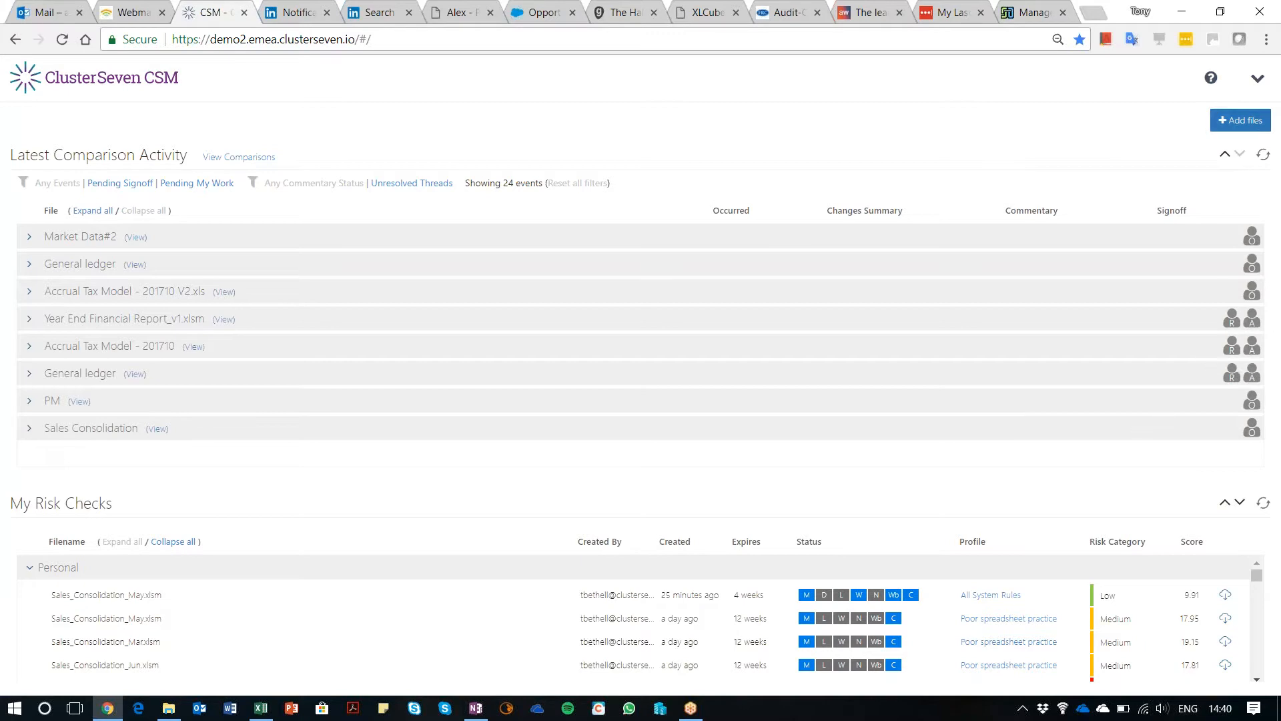
{"action": "left_click", "coordinate": [1242, 127]}
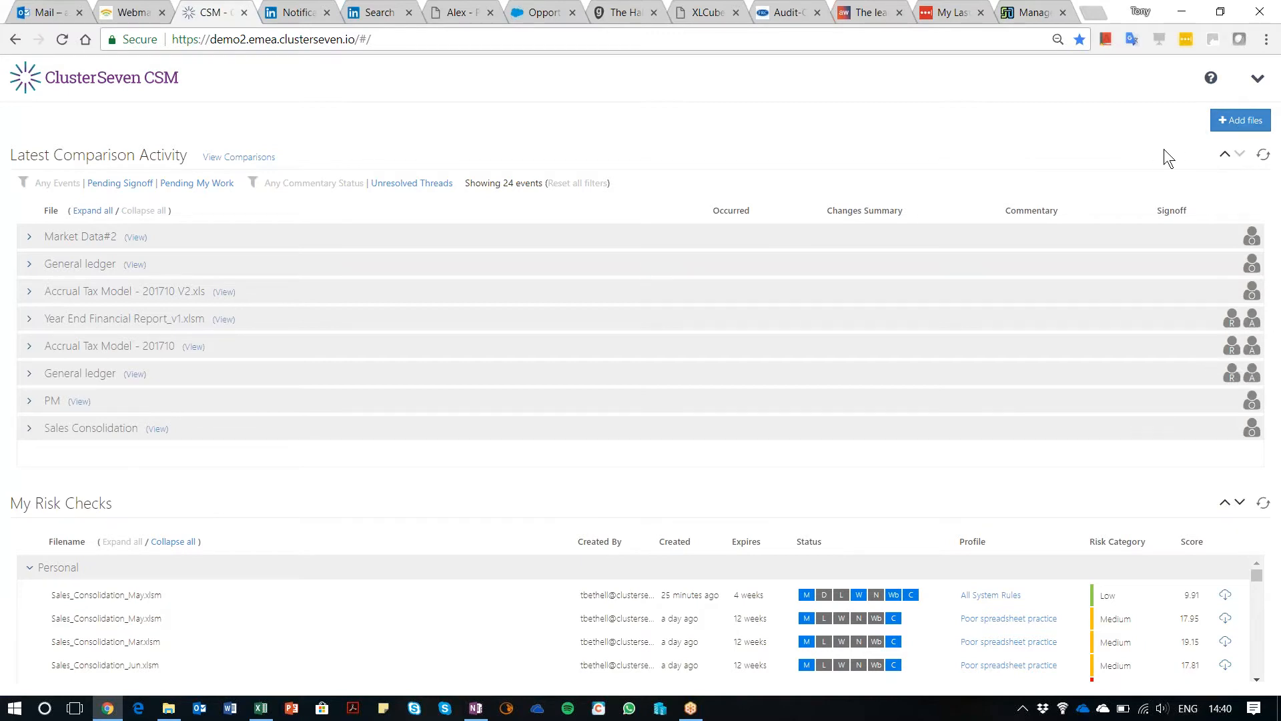